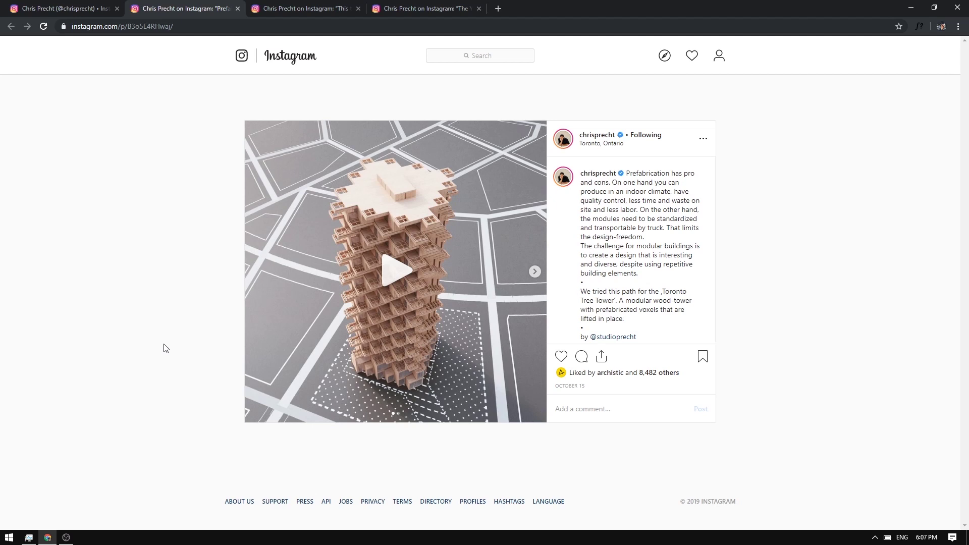
- Play the tower model video, then page through the wooden model posts to the curved house slide
left_click(382, 250)
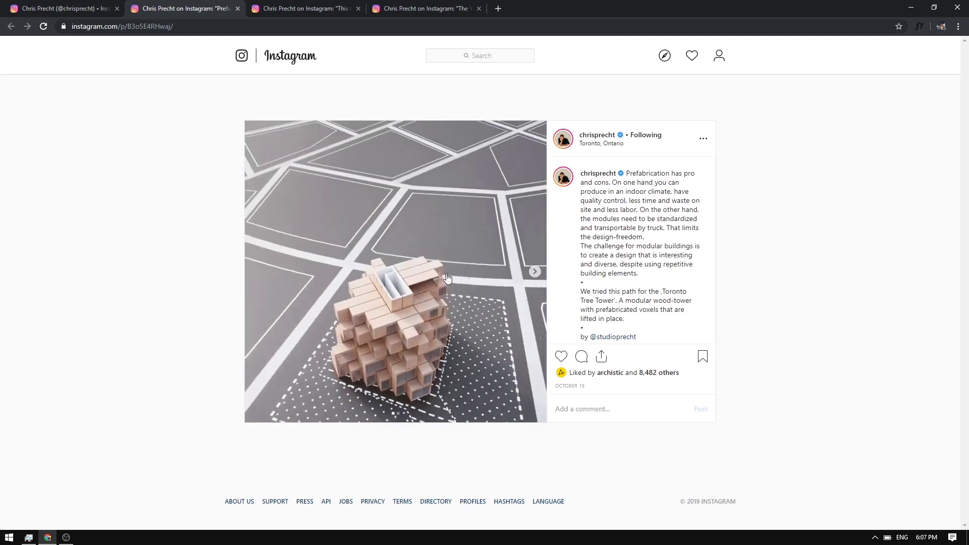
key("ctrl+Tab")
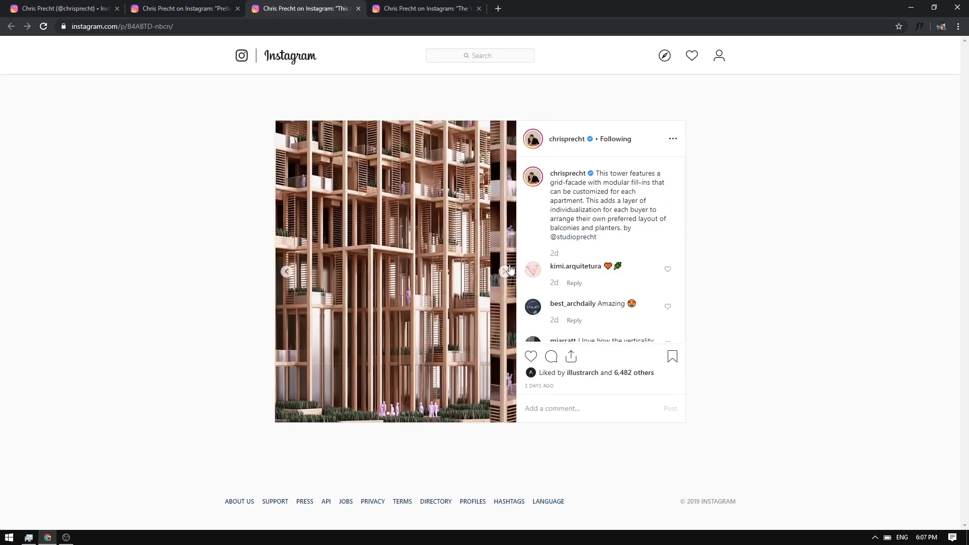
left_click(509, 269)
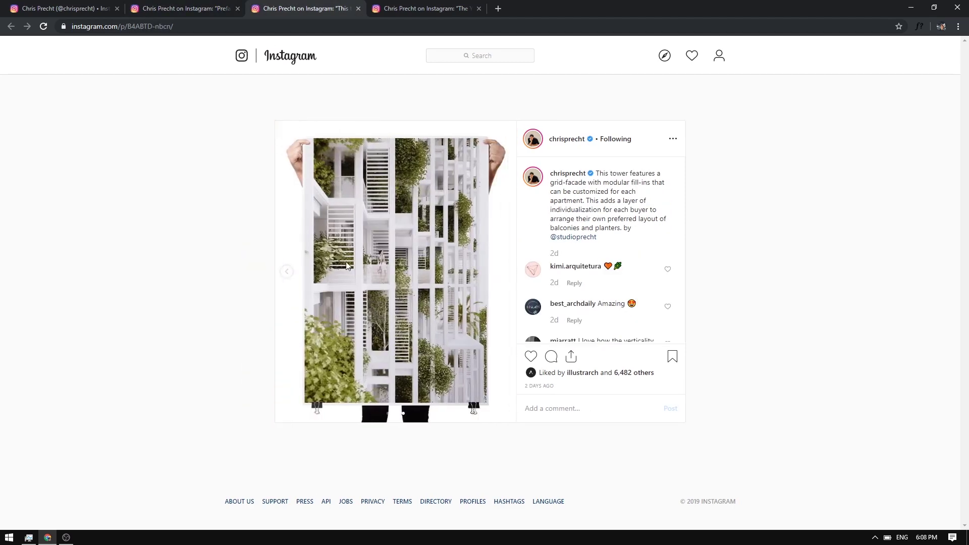
left_click(190, 5)
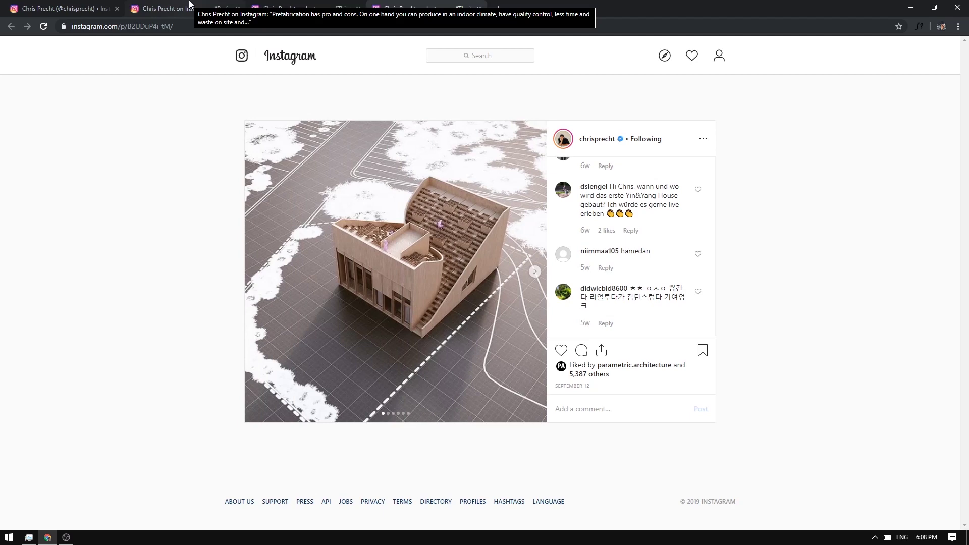
left_click(533, 273)
left_click(533, 273)
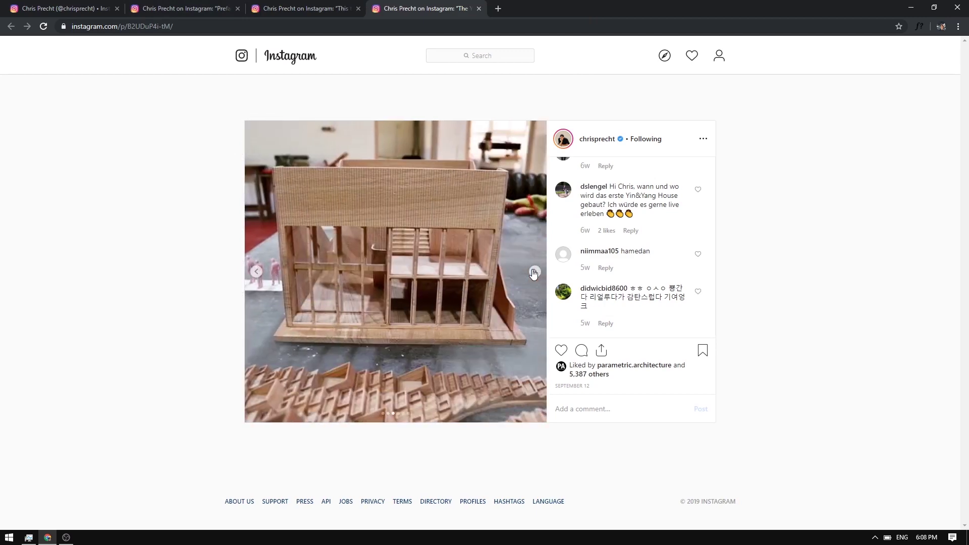
left_click(533, 273)
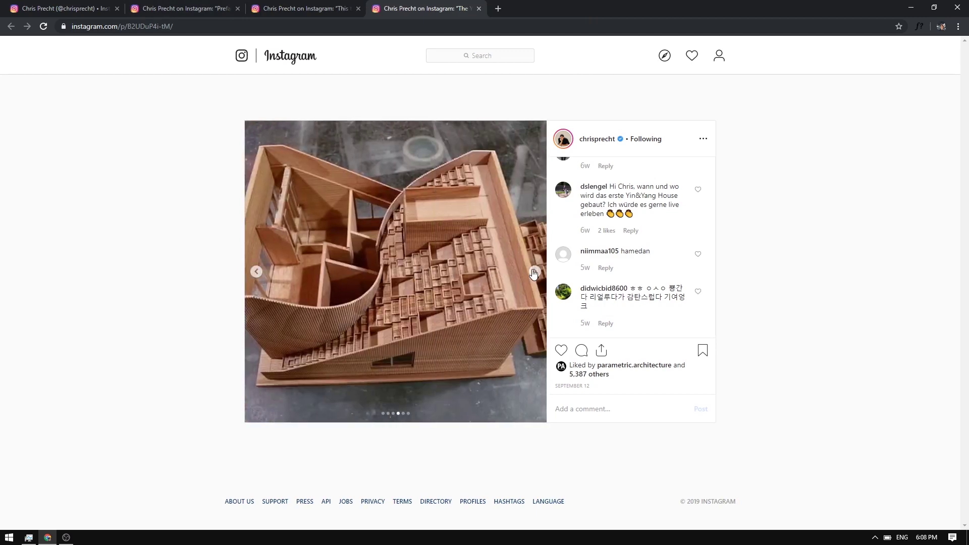
left_click(534, 273)
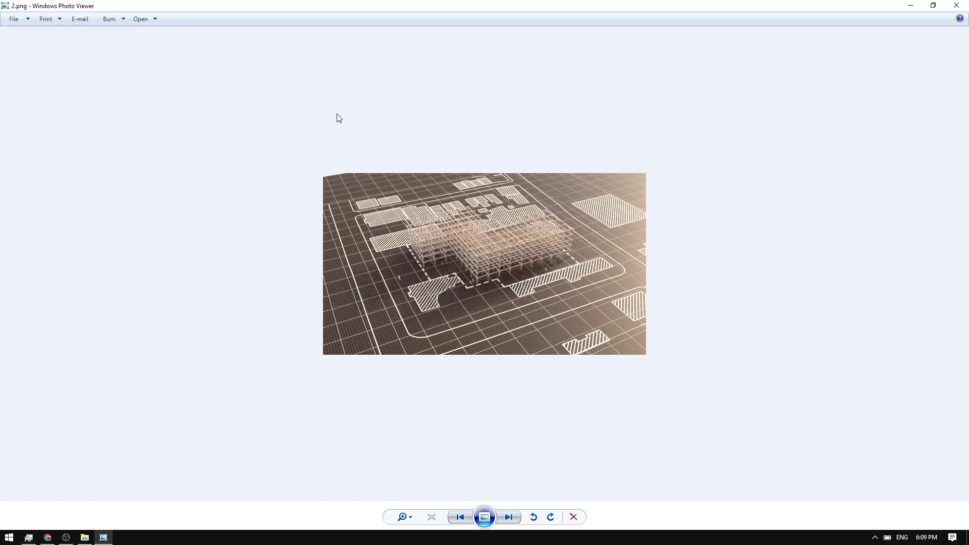
key("Right")
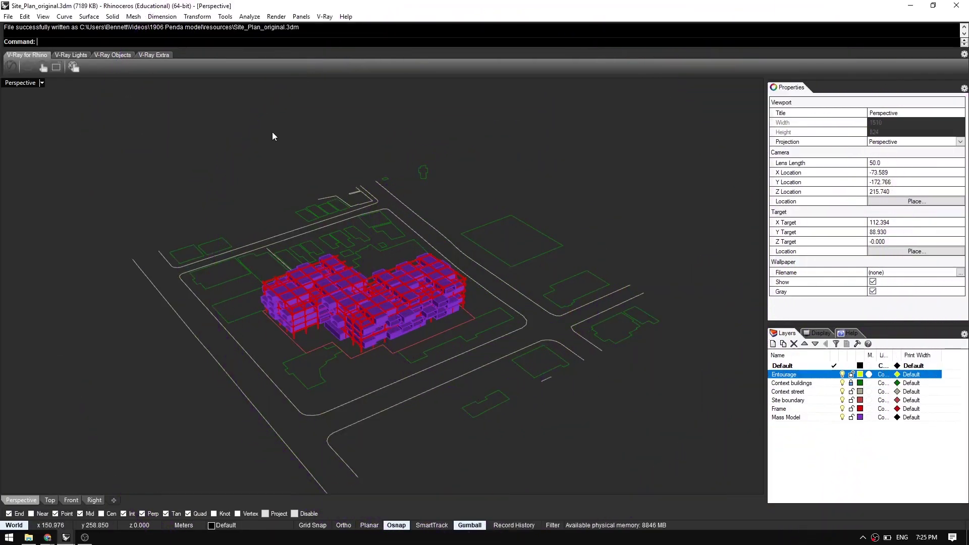
- Maximize the Top viewport and pan the plan so the origin is in view
key("ctrl+m")
left_click(253, 213)
key("ctrl+m")
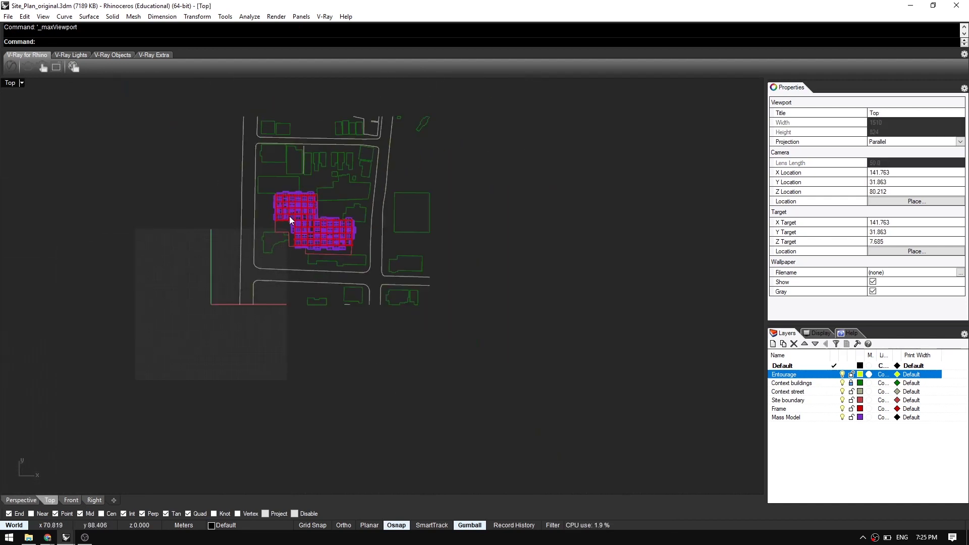
right_click_drag(380, 214, 417, 275)
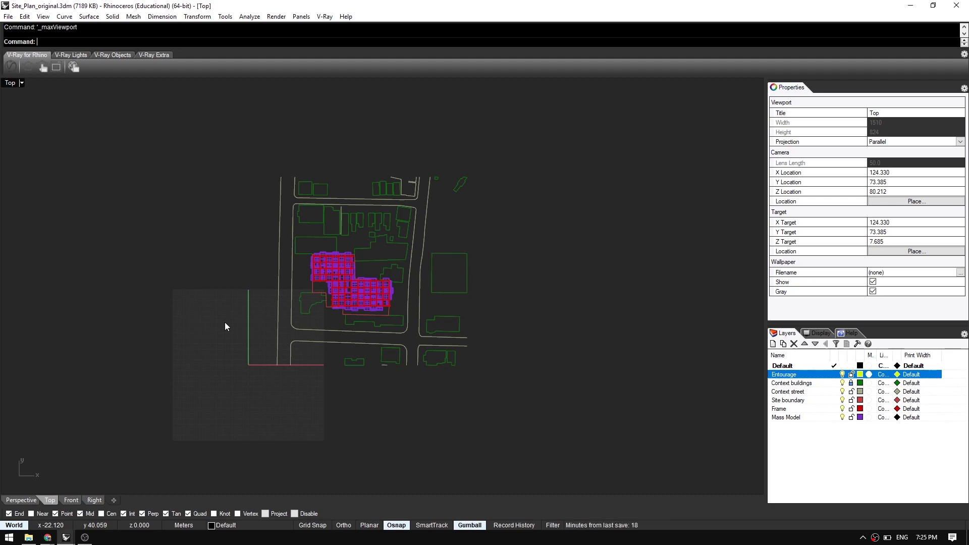
- Draw a 17in by 11in rectangle with its first corner at the origin
type("rec")
key("Return")
type("0")
key("Return")
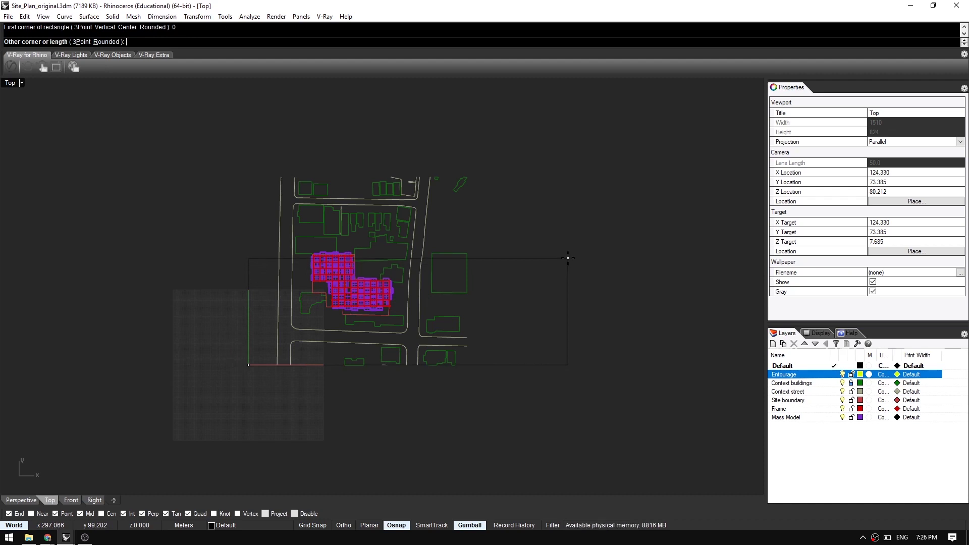
type("17in")
key("Return")
type("1")
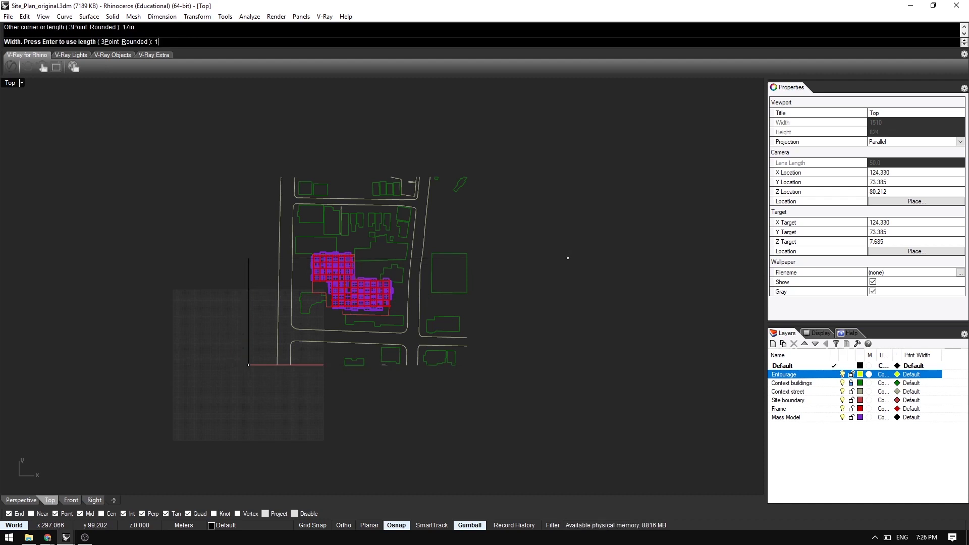
type("1in")
key("Return")
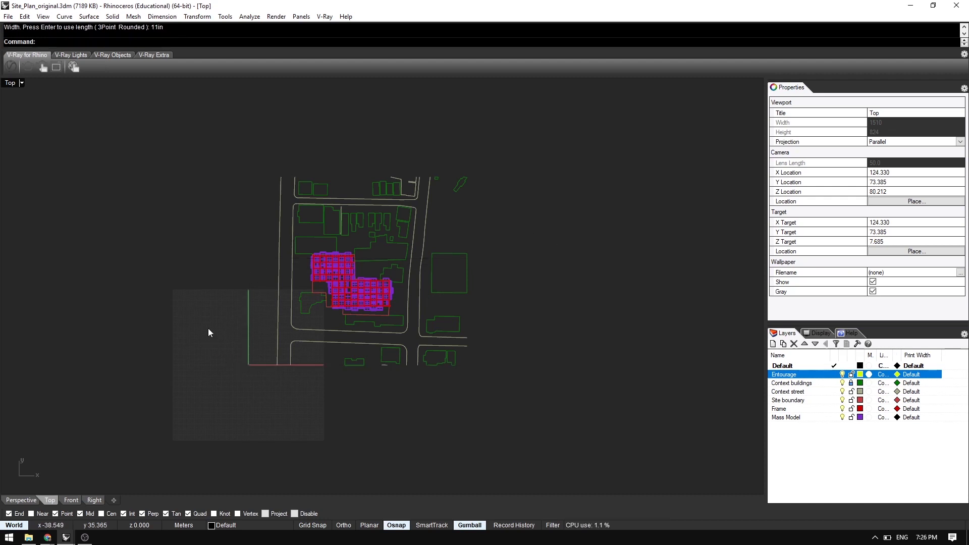
- Select the new rectangle, zoom in on it, then restore the four-view layout
left_click(247, 363)
scroll(321, 314, "up", 5)
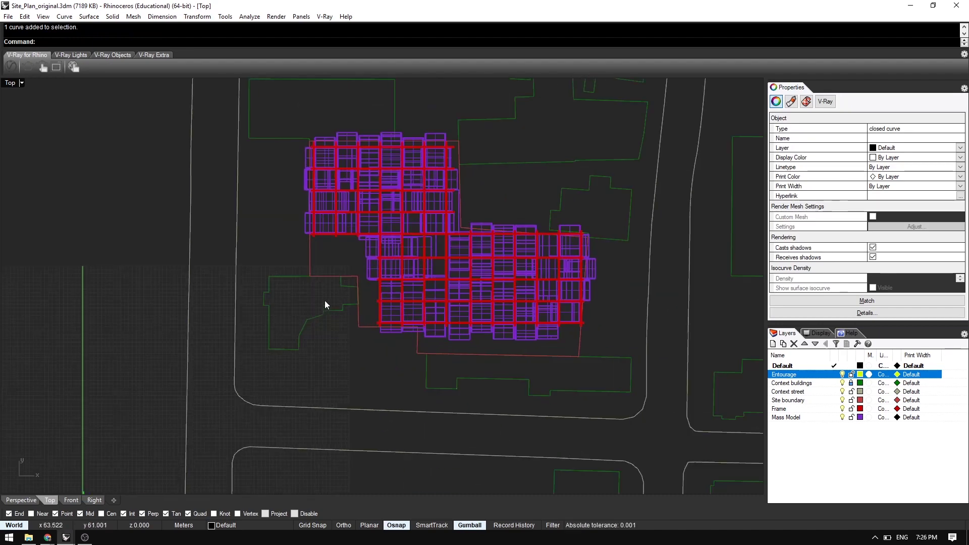
scroll(325, 301, "up", 1)
key("Escape")
key("ctrl+m")
type("W")
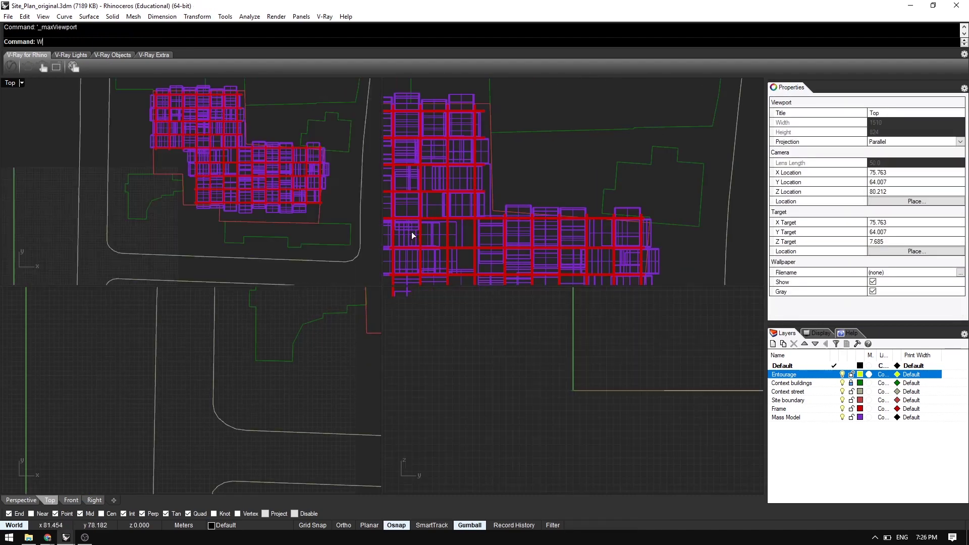
- Maximize the Perspective view and zoom to fit all objects with ZS
left_click(537, 218)
key("ctrl+m")
scroll(536, 220, "down", 3)
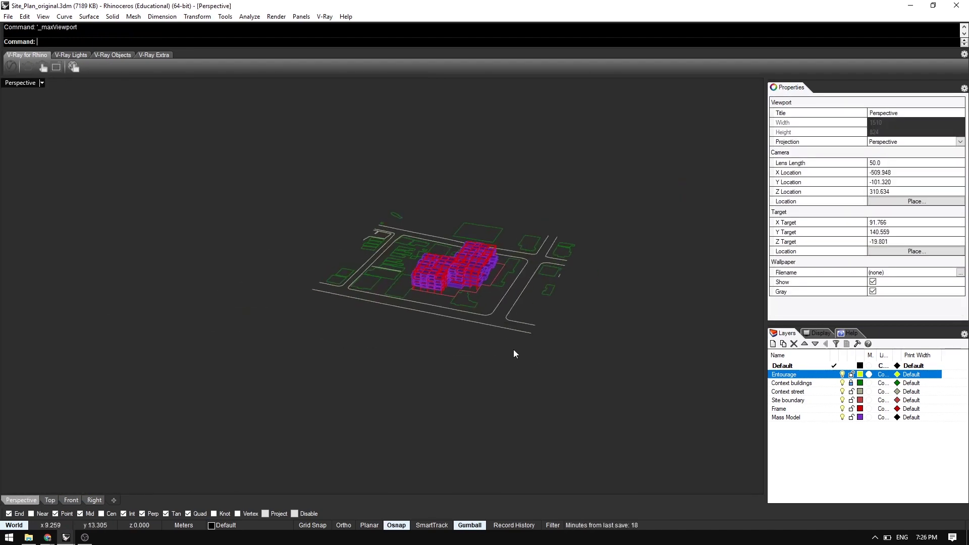
key("ctrl+a")
type("zs")
key("Return")
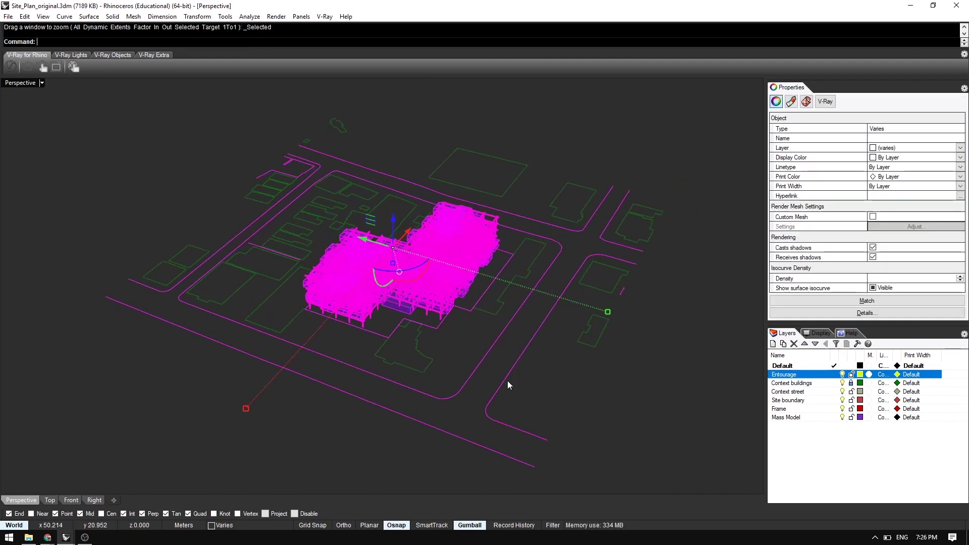
scroll(505, 346, "down", 1)
left_click(584, 350)
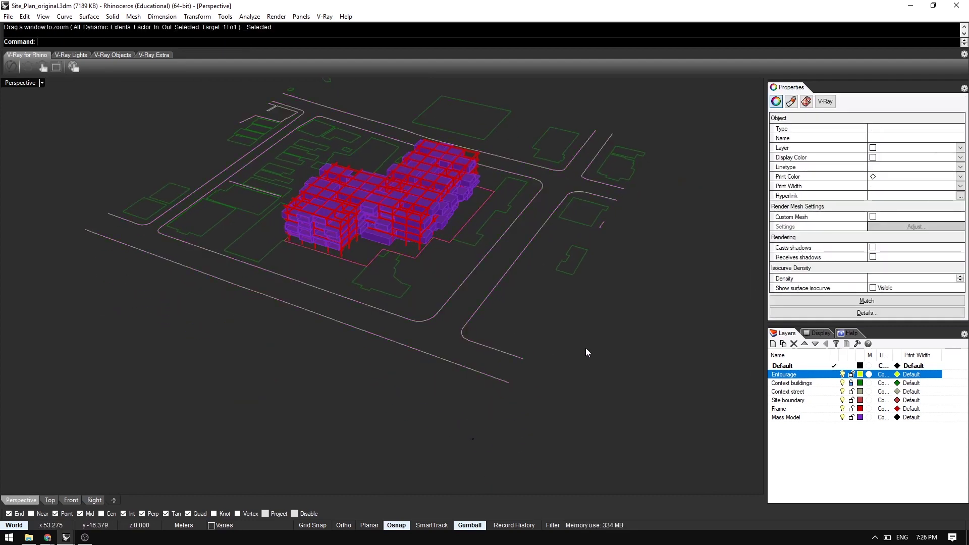
- Unlock the Context buildings layer and select the small rectangle near the origin
left_click(851, 382)
left_click_drag(541, 415, 356, 485)
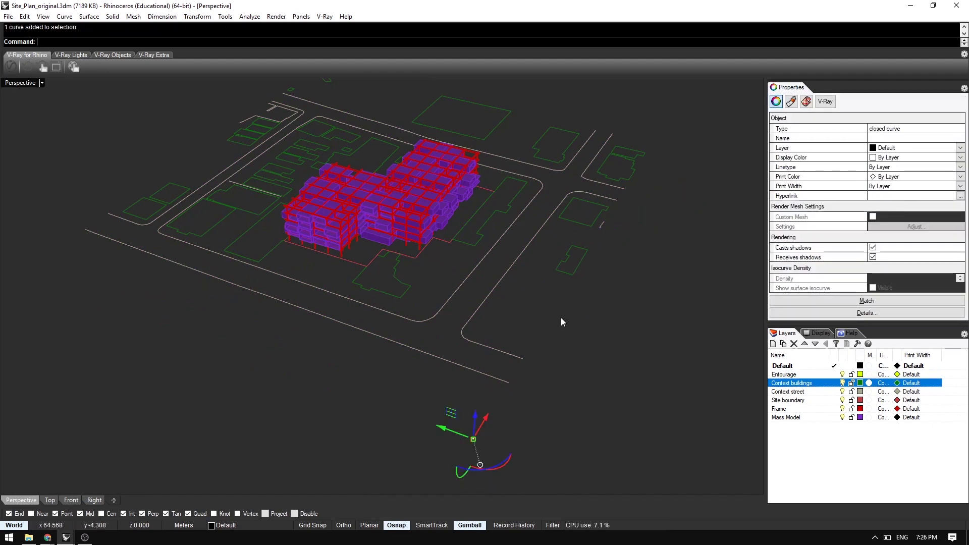
right_click_drag(552, 398, 381, 376)
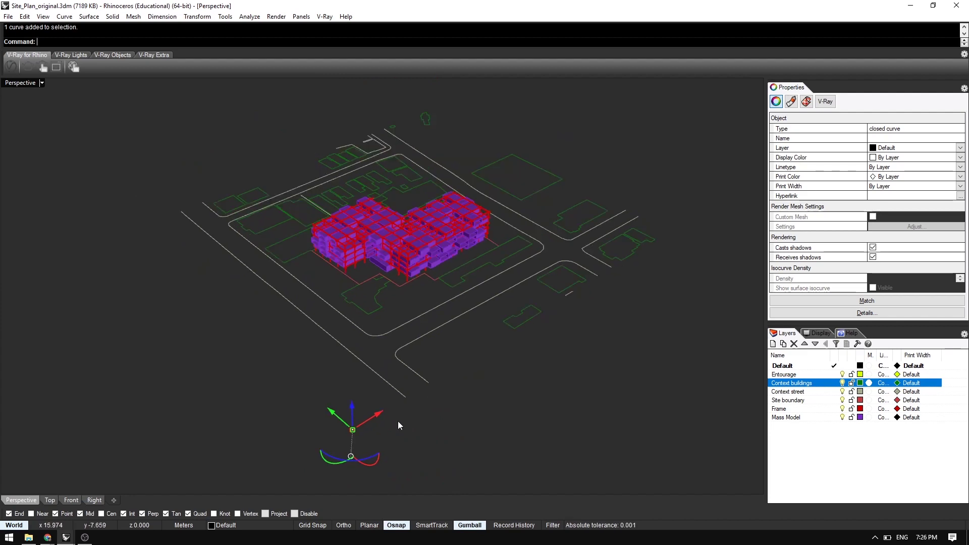
- Scale the whole site model, excluding the rectangle, by 0.001 about the origin
key("Escape")
key("ctrl+a")
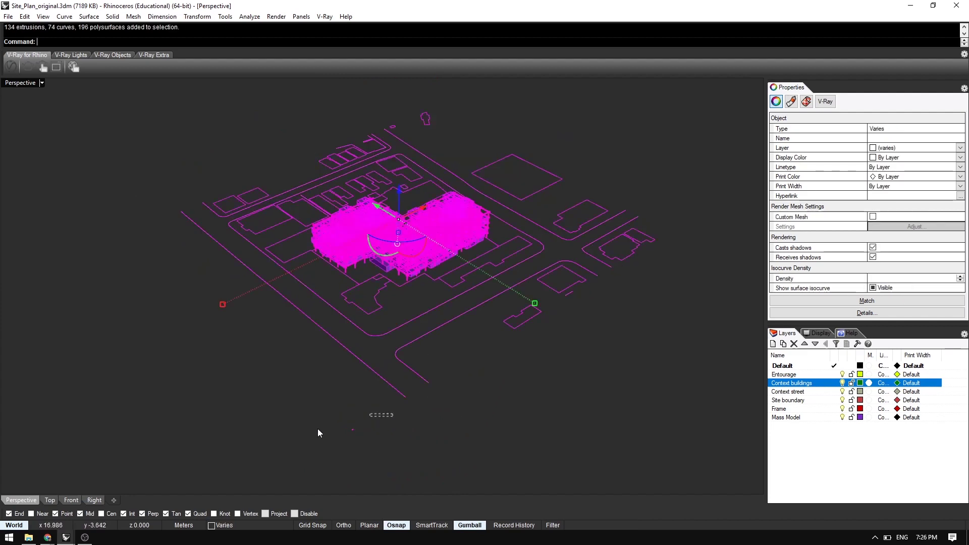
left_click(352, 429, "ctrl")
type("scale")
key("Return")
right_click_drag(497, 336, 443, 346)
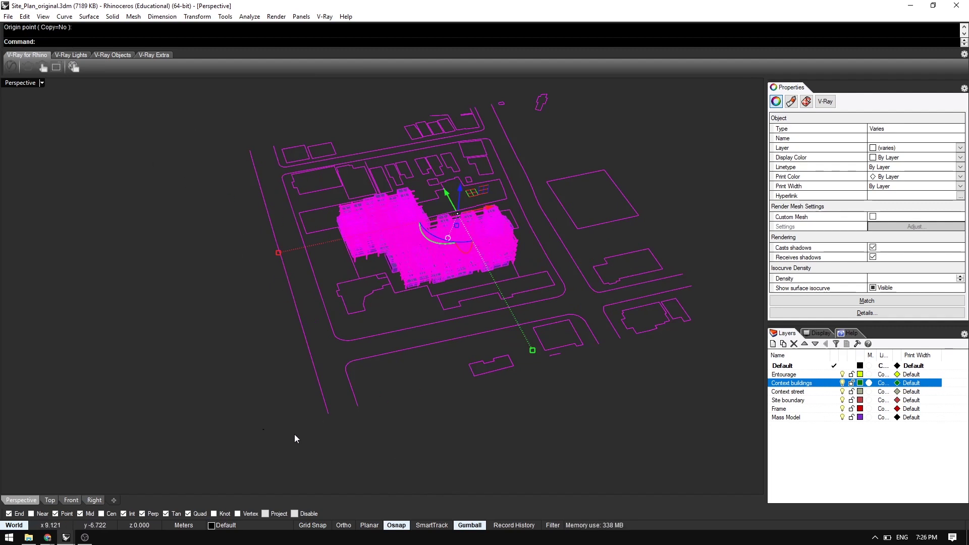
key("Return")
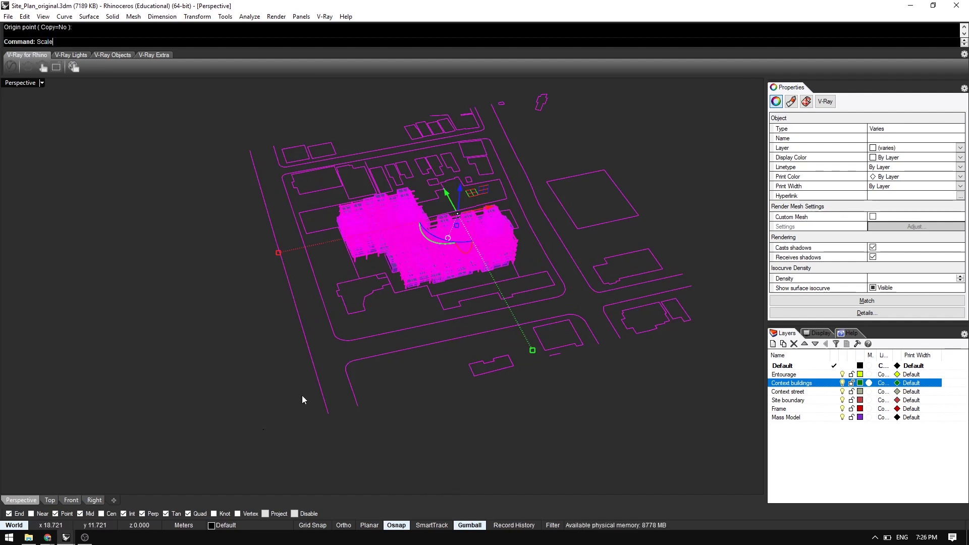
key("Return")
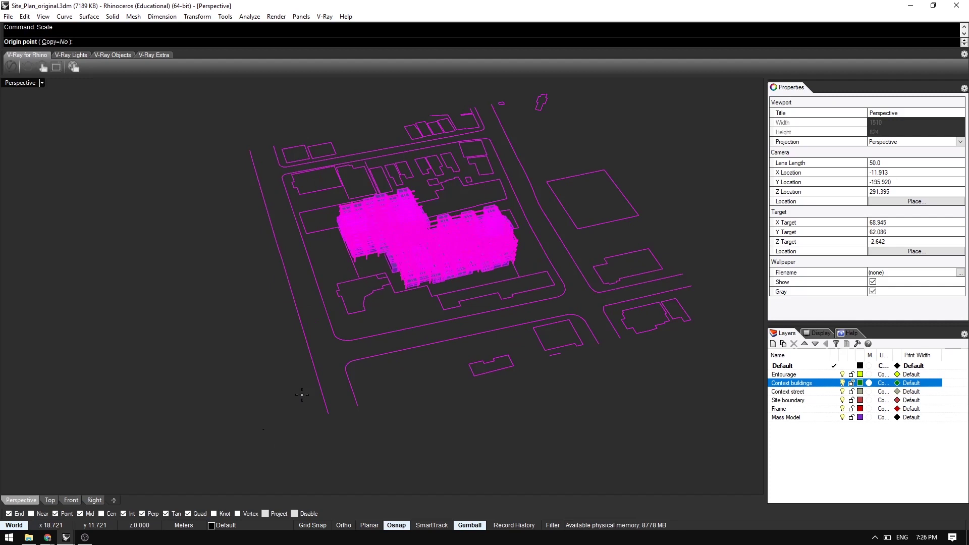
type("0")
key("Return")
type("0.")
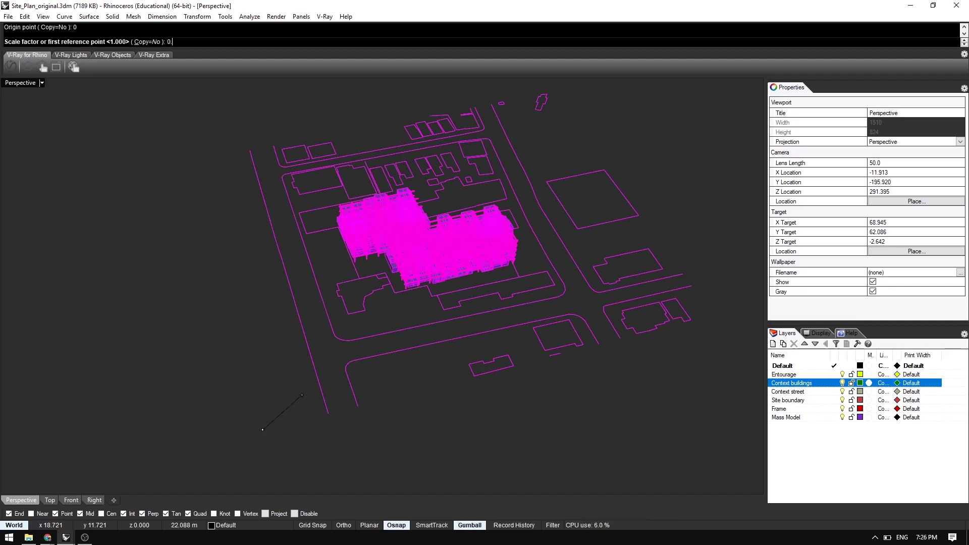
type("001")
key("Return")
- Zoom extents, move the shrunken site onto the sheet, and orbit to a low oblique view
type("ZE")
key("Return")
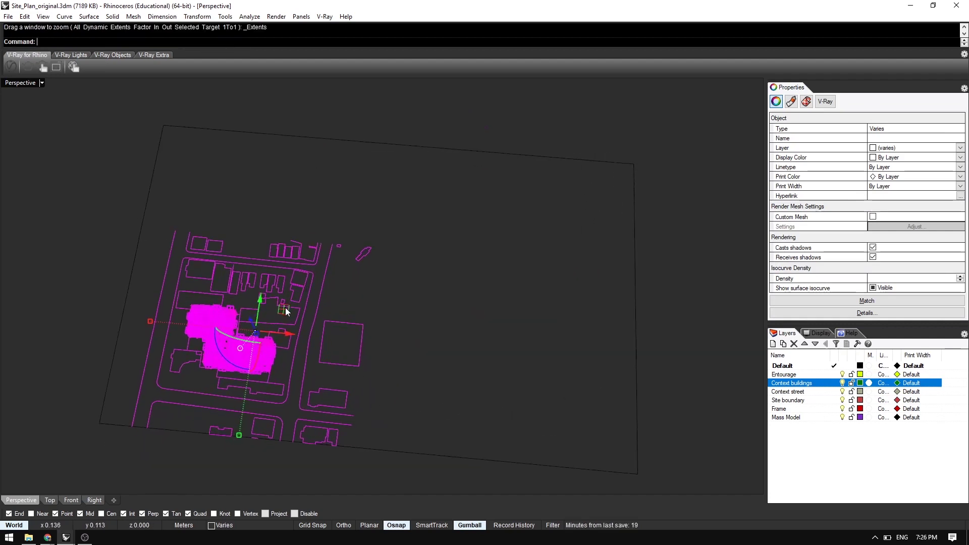
left_click_drag(284, 309, 415, 263)
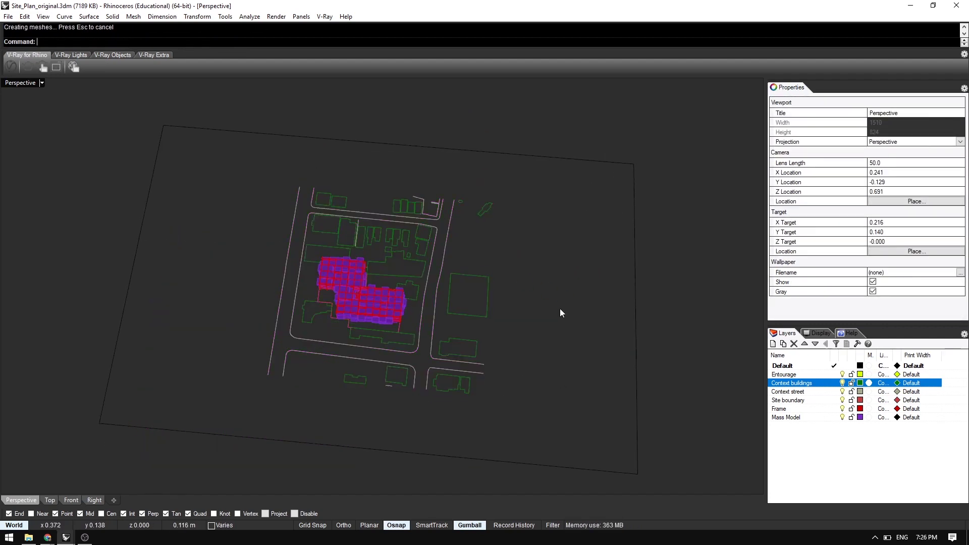
right_click_drag(313, 350, 424, 275)
scroll(382, 322, "up", 5)
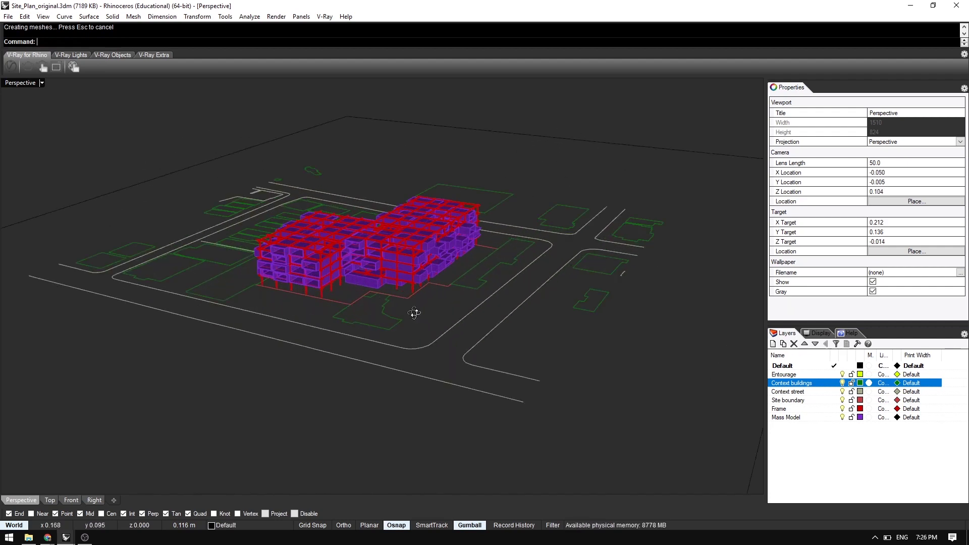
right_click_drag(414, 313, 323, 290)
scroll(323, 290, "up", 4)
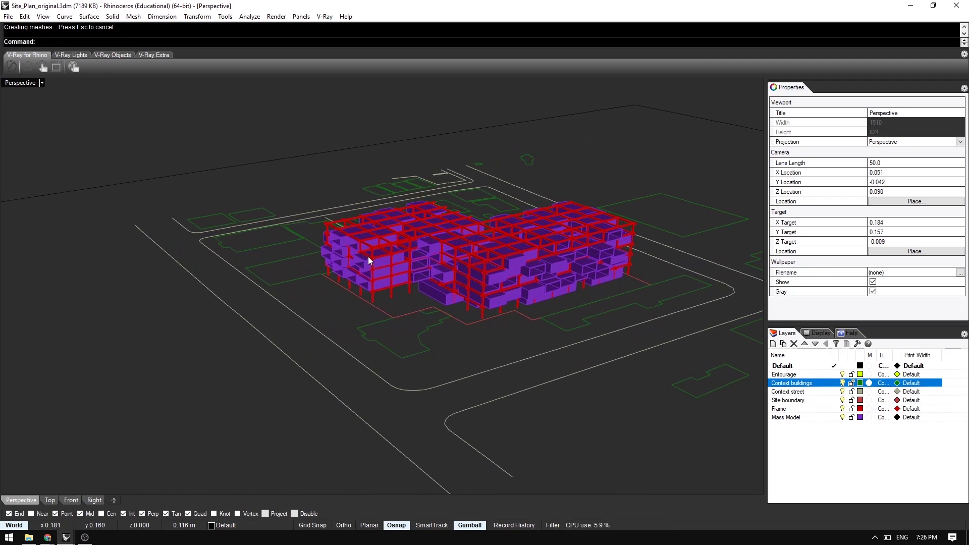
scroll(368, 254, "down", 4)
right_click_drag(474, 302, 346, 252)
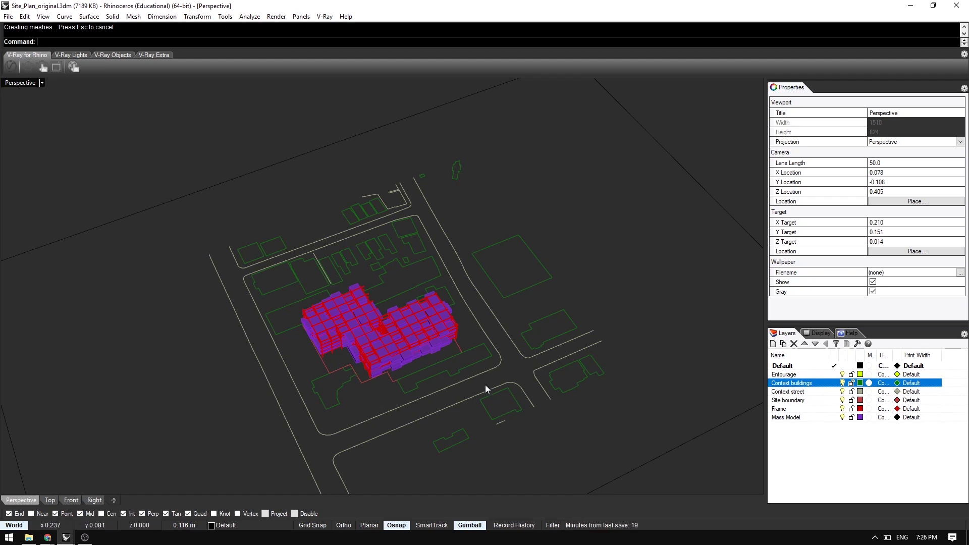
right_click_drag(485, 385, 540, 359)
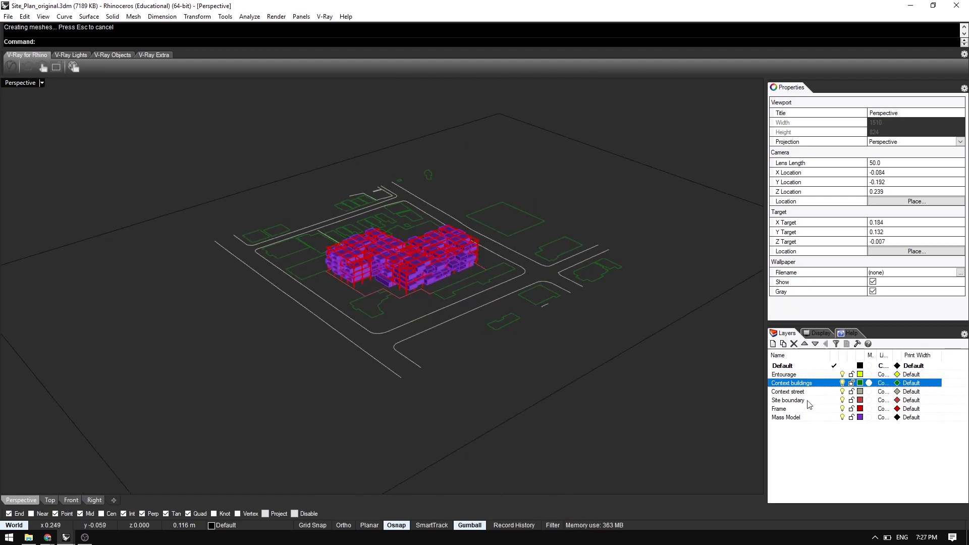
- Hide the Mass Model and Frame layers
left_click(803, 418)
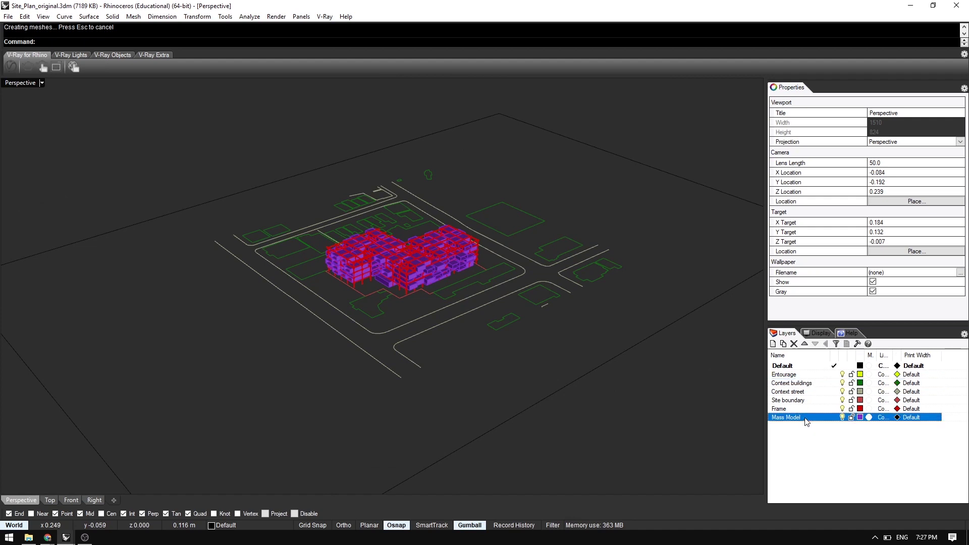
left_click(842, 417)
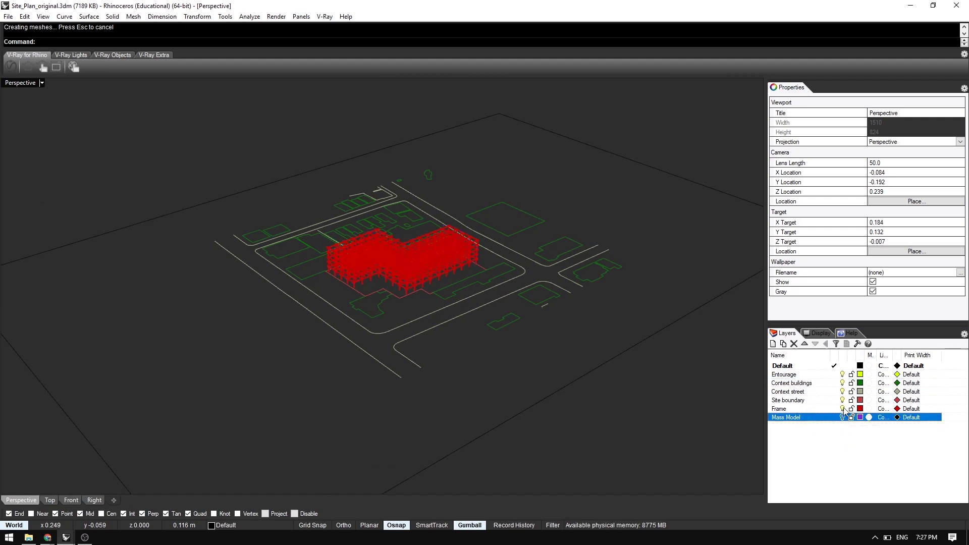
left_click(842, 409)
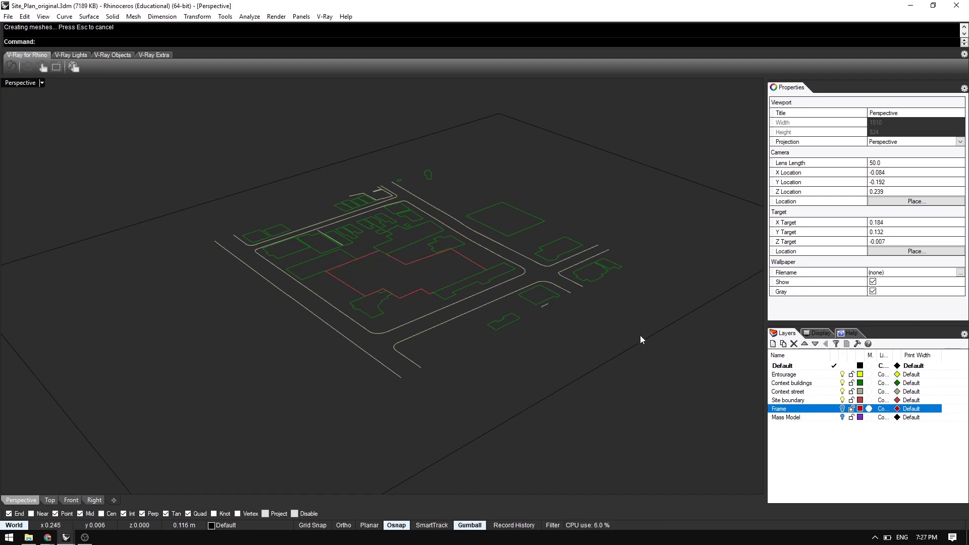
scroll(620, 368, "up", 2)
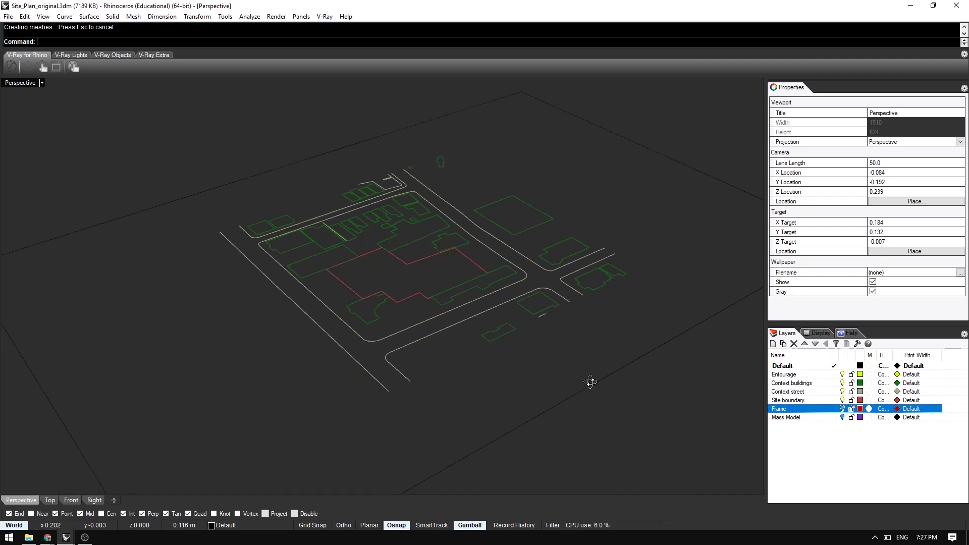
- Create a Tabloid landscape layout and zoom its detail to the frame curve
left_click(114, 500)
left_click(152, 449)
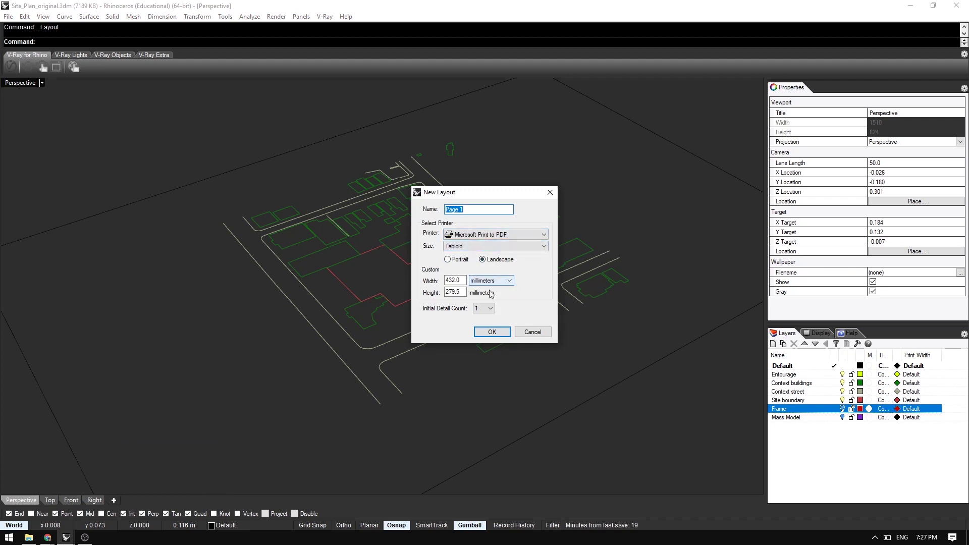
left_click(497, 334)
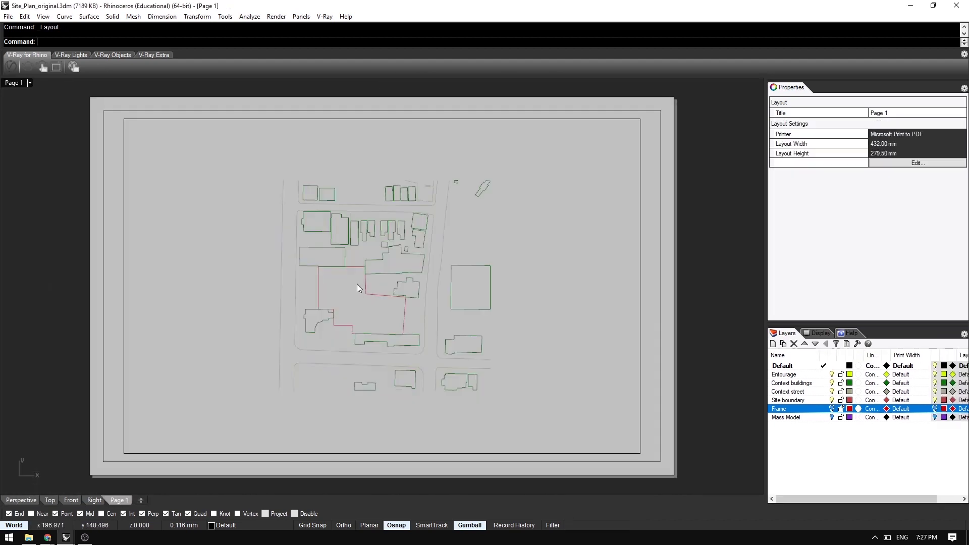
double_click(603, 230)
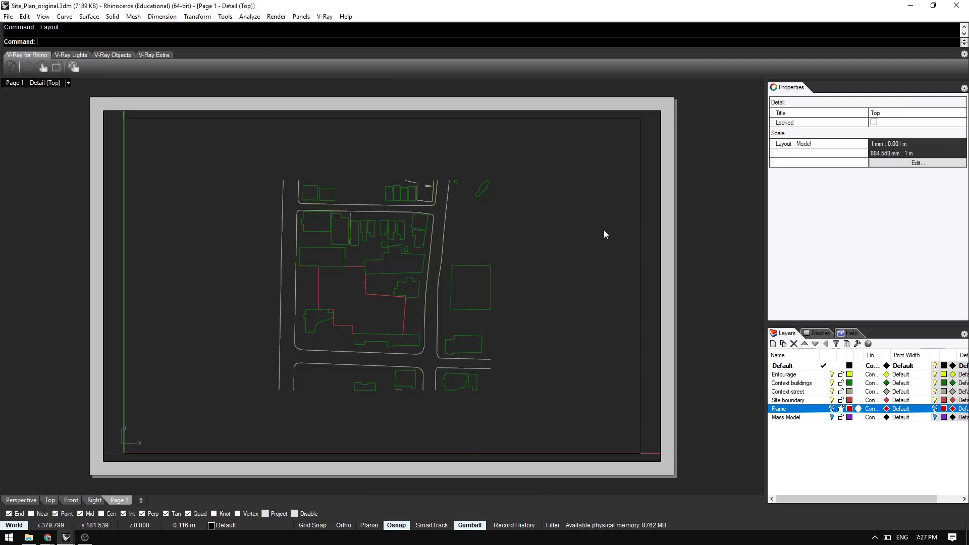
left_click(640, 162)
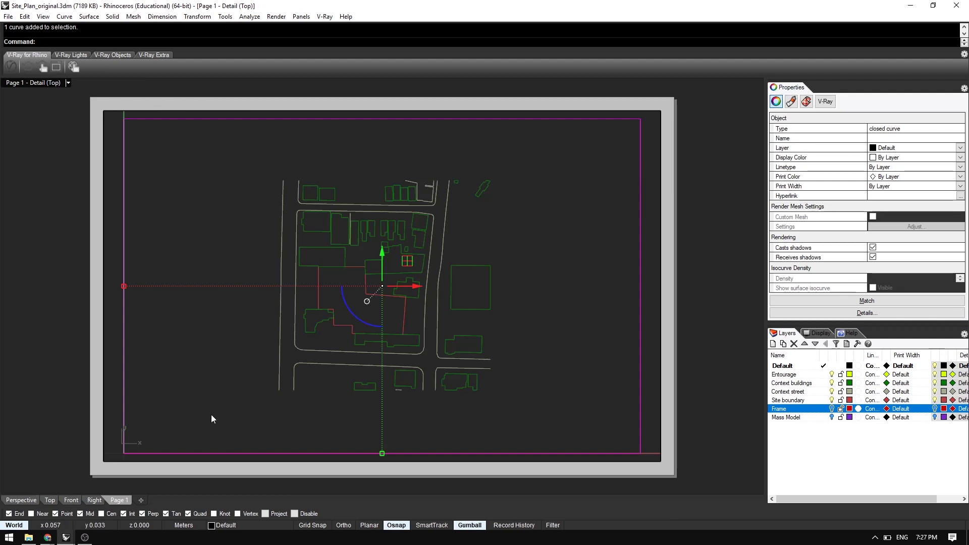
type("Z")
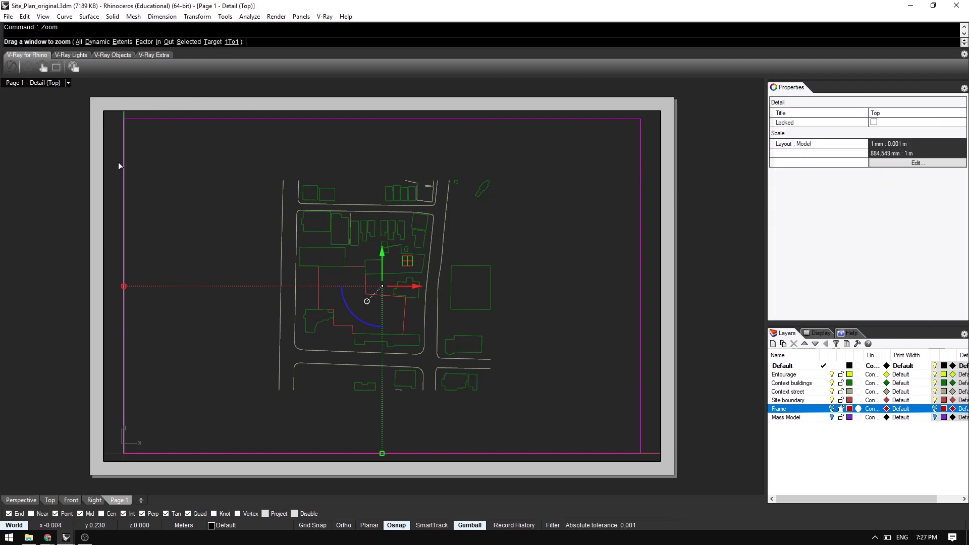
type("s")
key("Return")
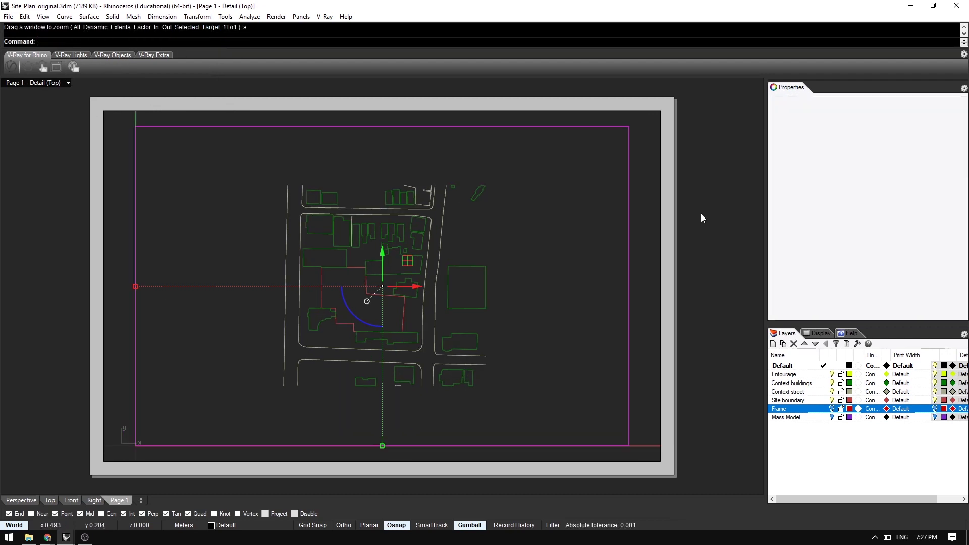
- Set the detail's scale to 0.001 meters in model
double_click(702, 214)
left_click(661, 185)
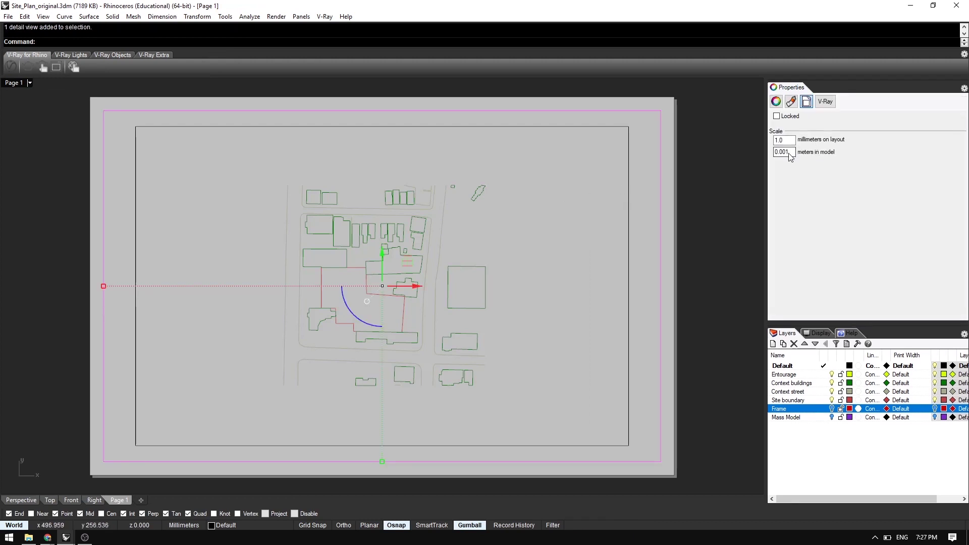
double_click(789, 154)
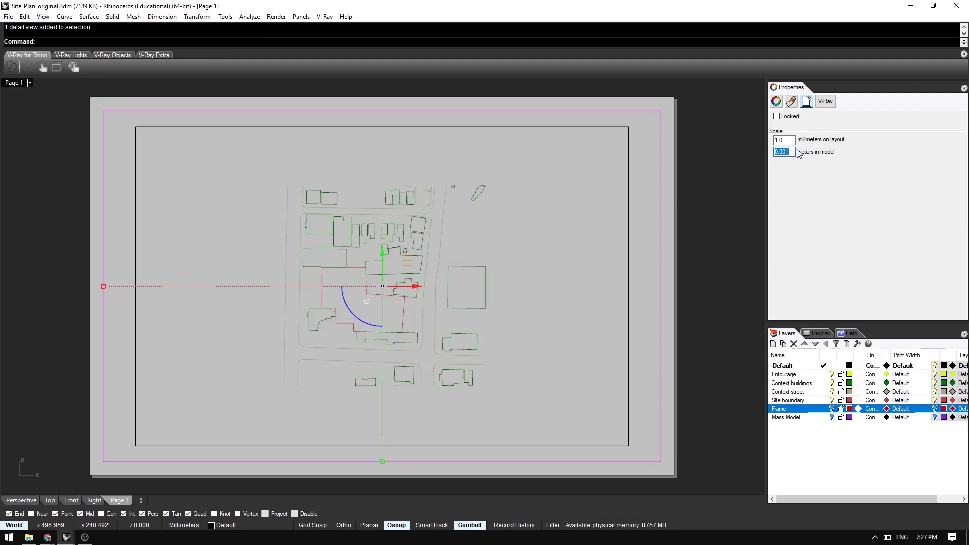
type("0.001")
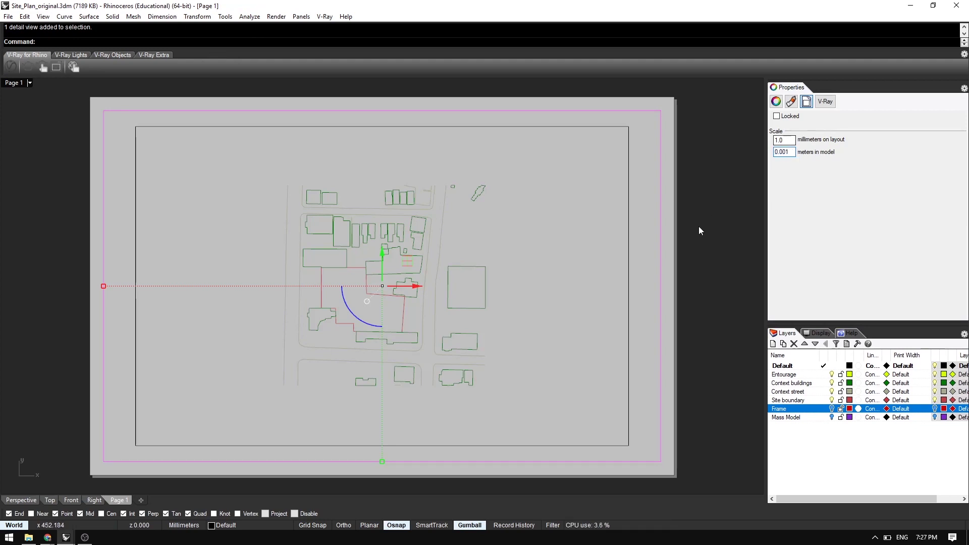
key("Return")
left_click(699, 227)
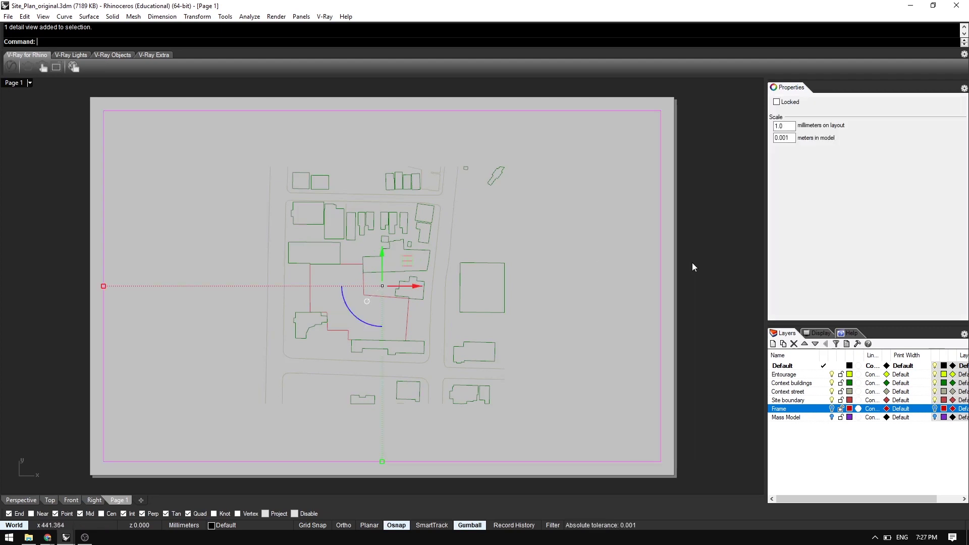
left_click_drag(704, 195, 609, 224)
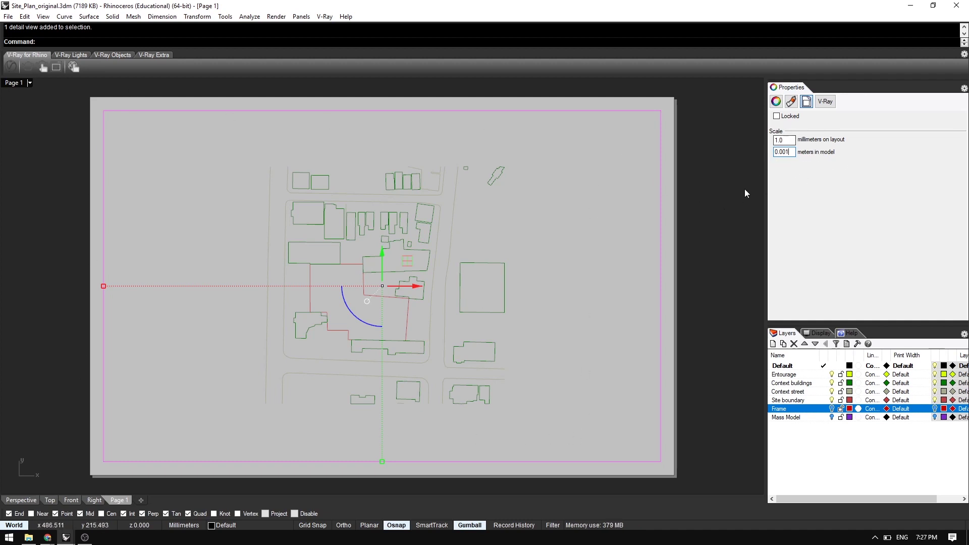
key("Escape")
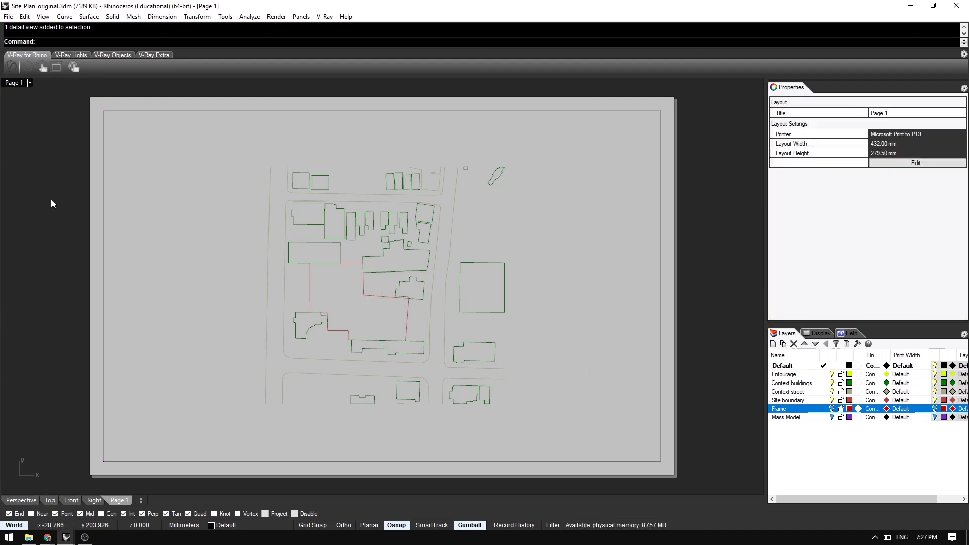
- Switch model units from meters to Millimeters and accept scaling the model by 1000
key("Return")
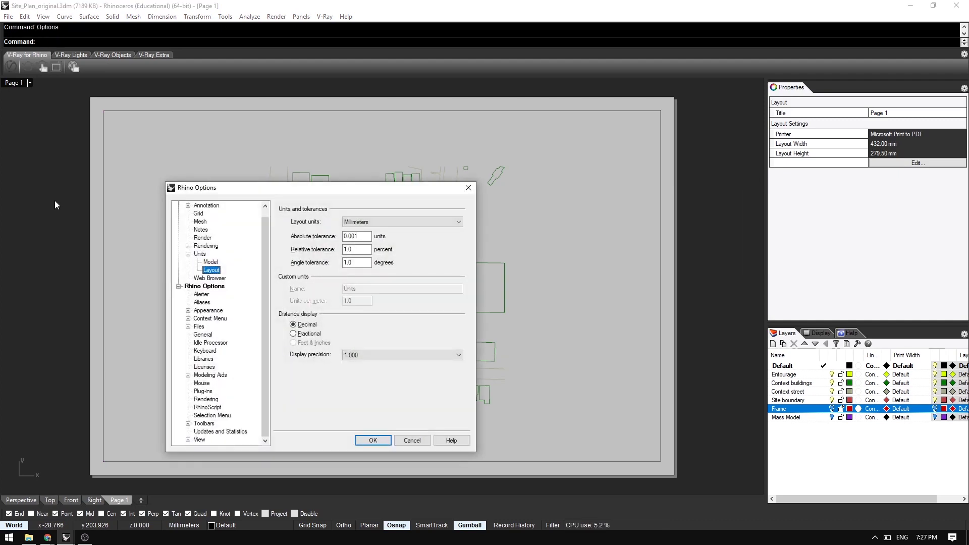
left_click(211, 262)
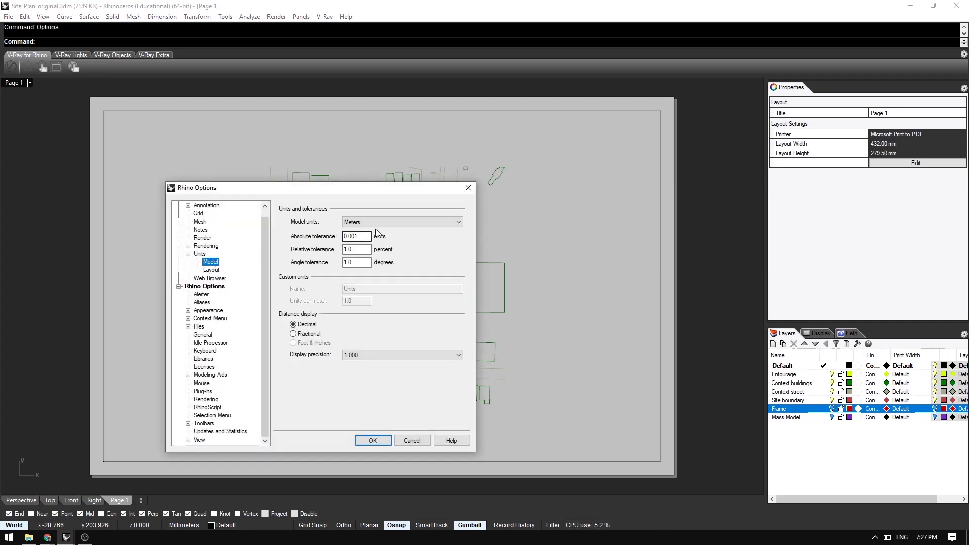
left_click(376, 222)
left_click(373, 239)
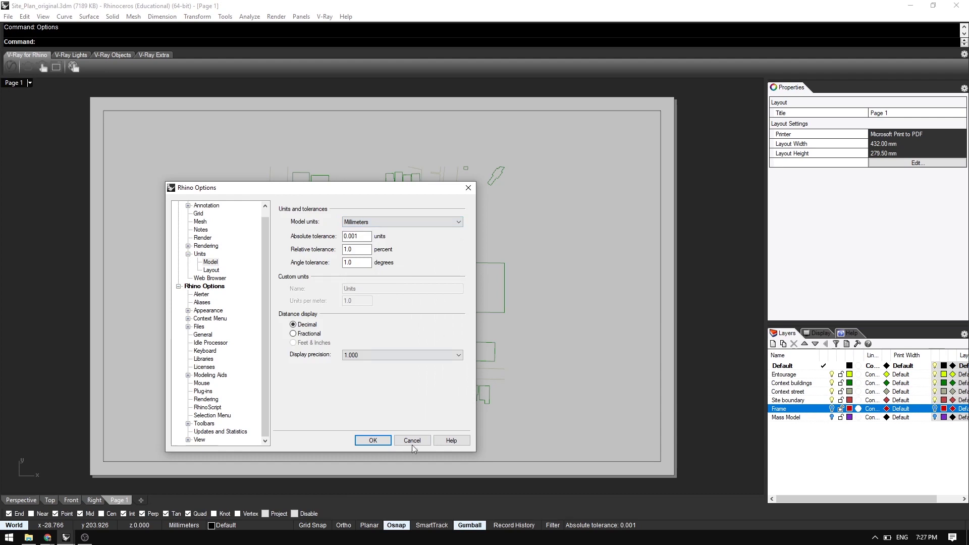
left_click(373, 440)
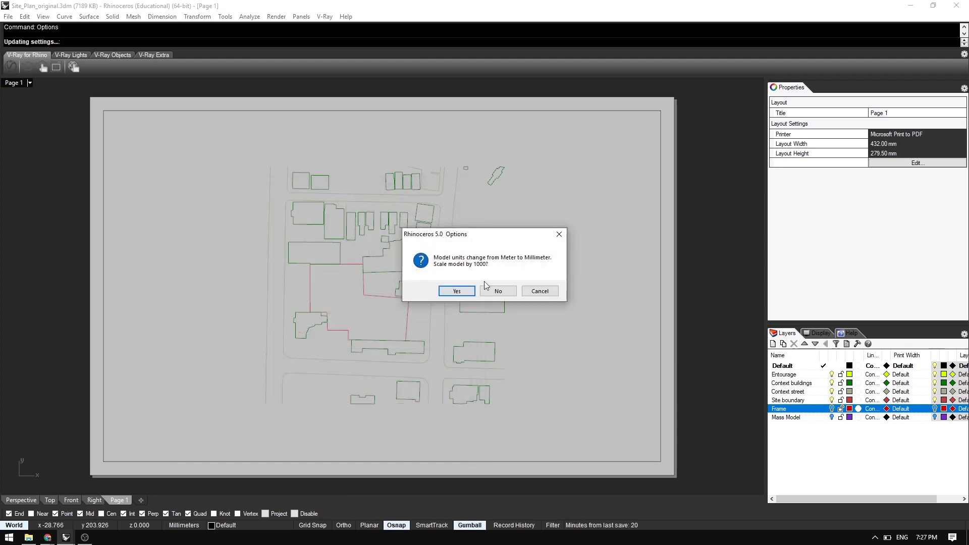
left_click(449, 291)
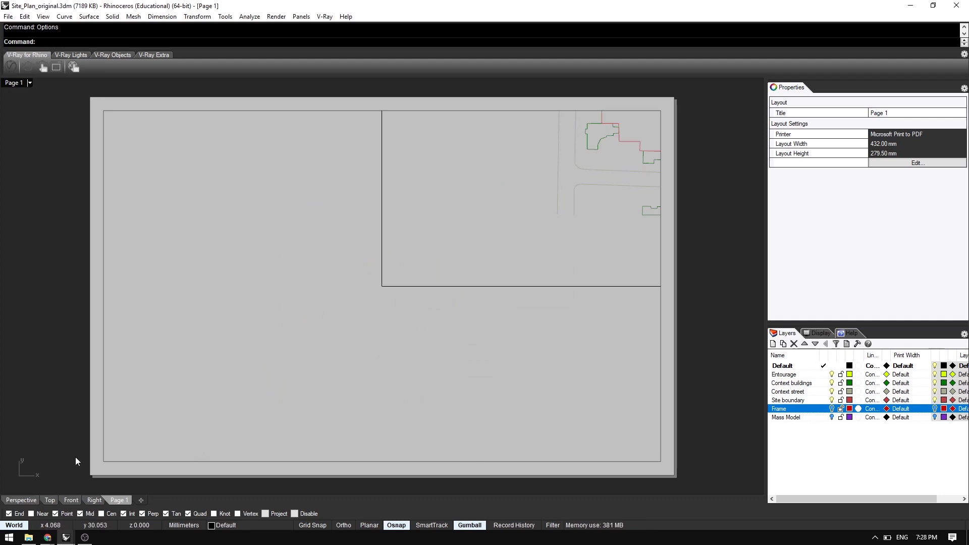
- Select the frame curve in Top view and zoom the Page 1 detail to it
left_click(49, 499)
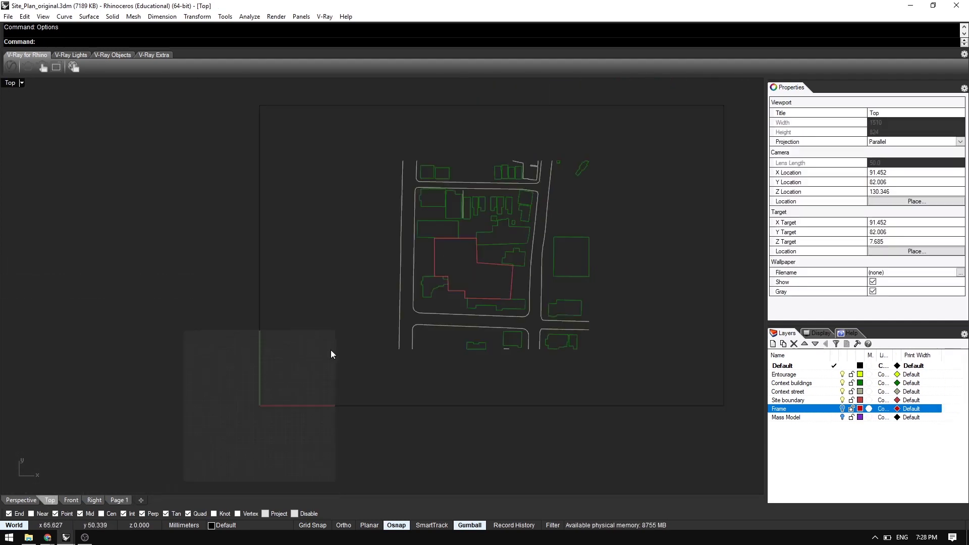
right_click_drag(331, 350, 361, 364)
left_click_drag(287, 430, 622, 172)
left_click(240, 162)
left_click(136, 222)
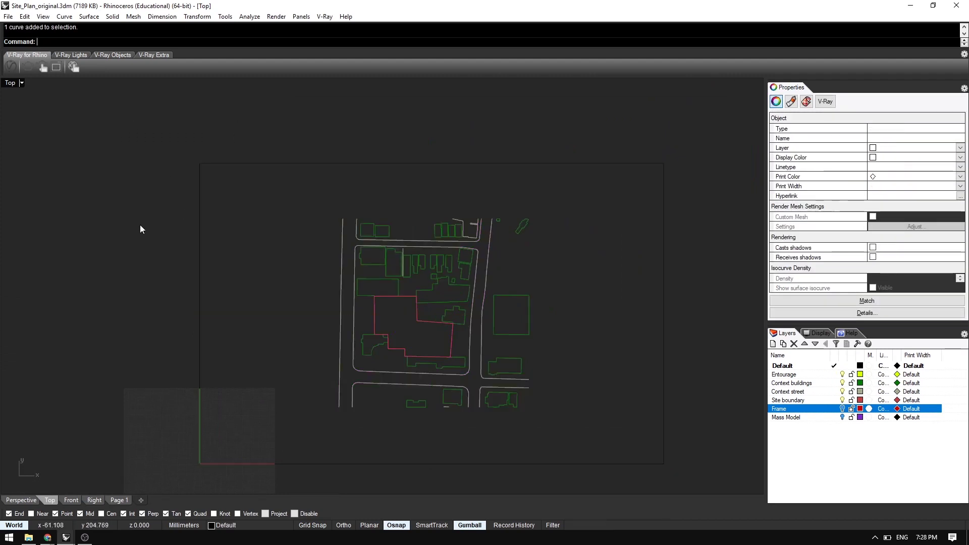
left_click(119, 499)
double_click(231, 387)
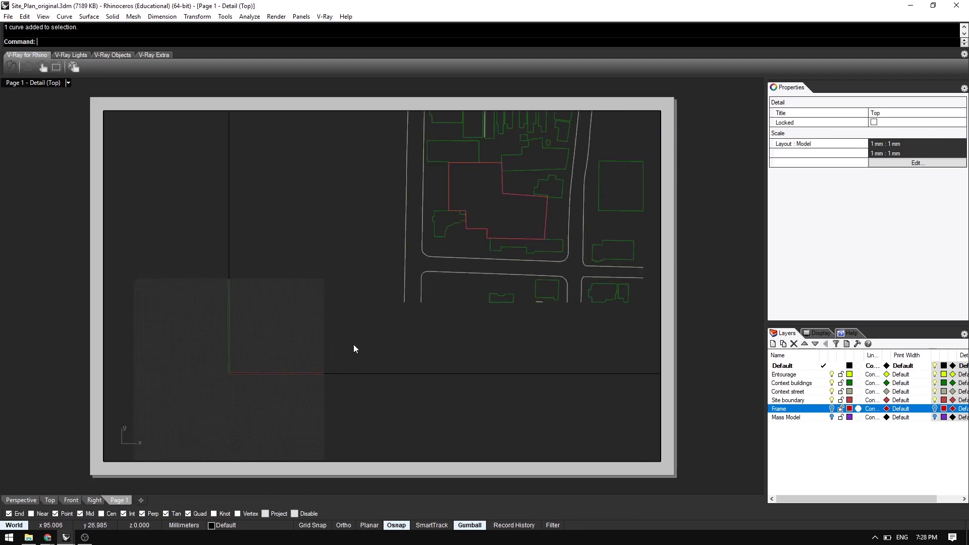
type("zs")
key("Return")
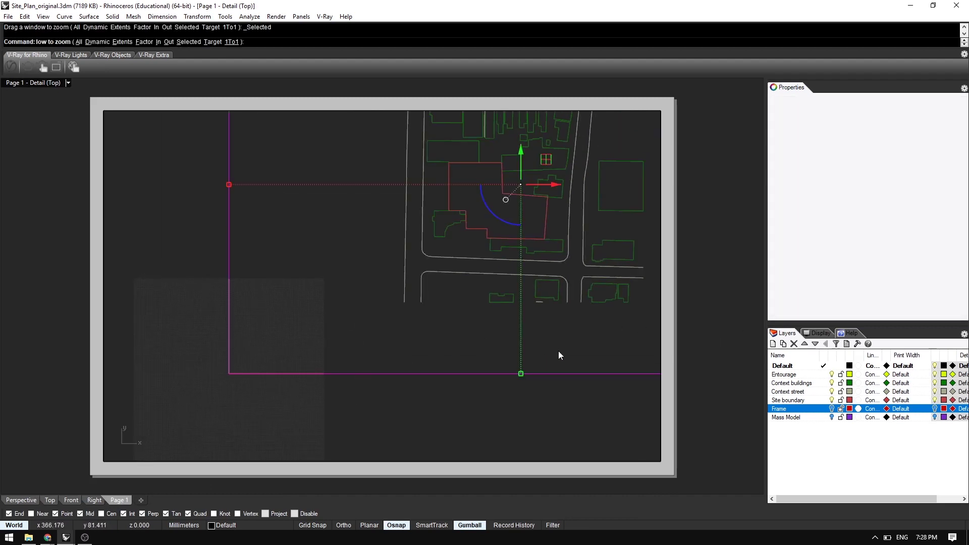
- Set the detail scale to 1.0 millimeters in model
double_click(715, 328)
left_click_drag(703, 259, 621, 294)
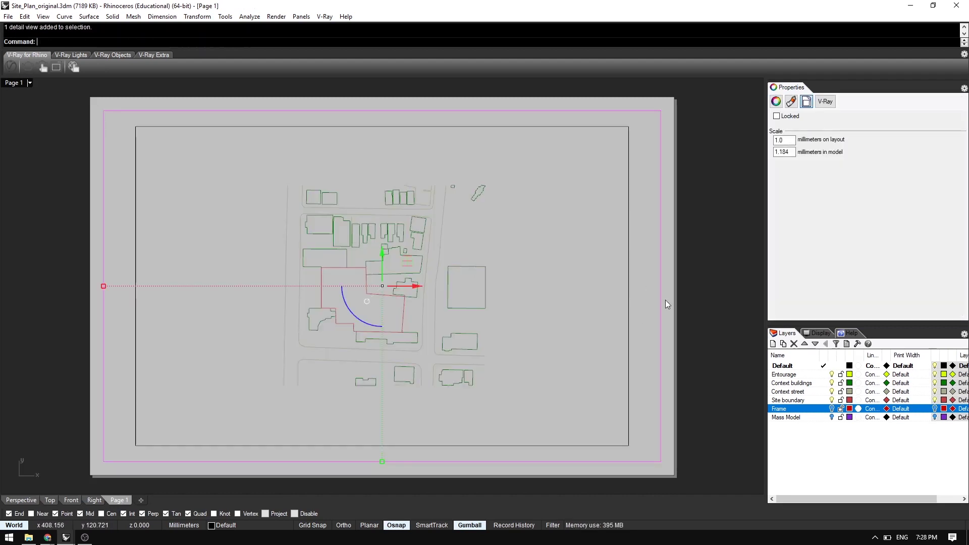
double_click(791, 151)
type("1.0")
key("Tab")
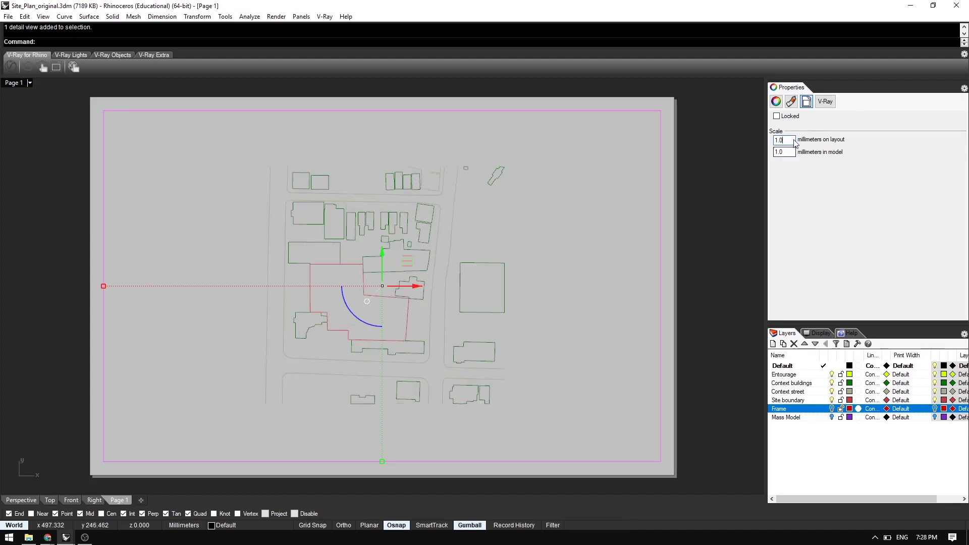
left_click(724, 210)
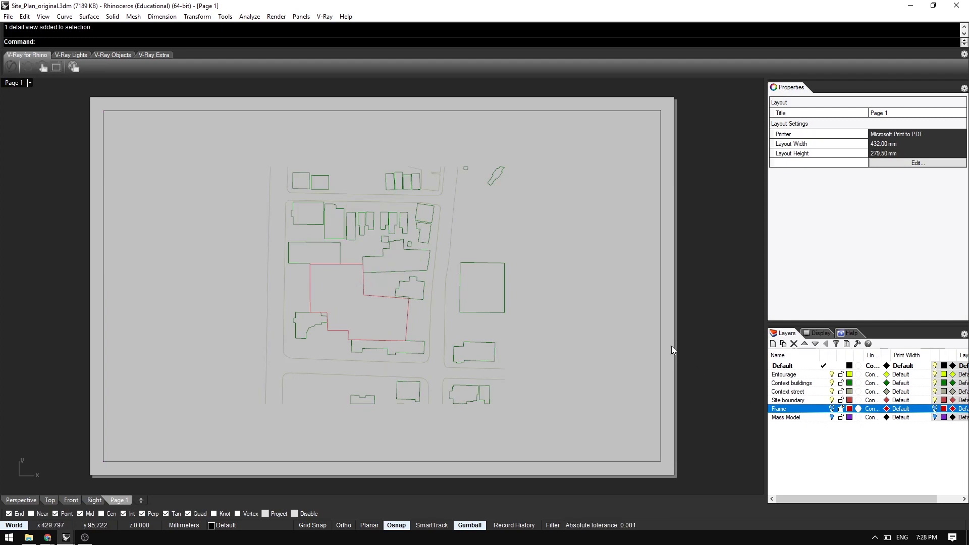
- Give the Site boundary, Context street and Context buildings layers a black print colour
scroll(395, 344, "up", 4)
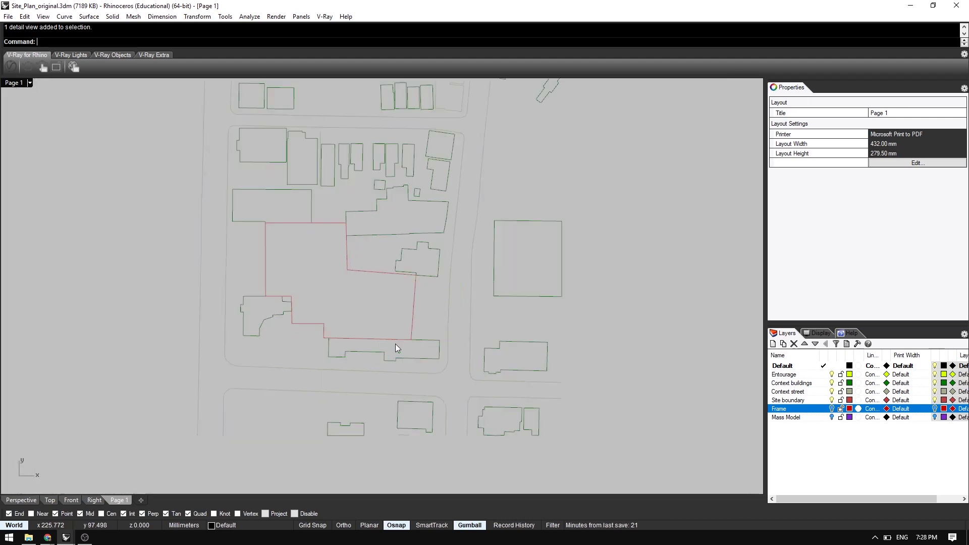
scroll(465, 383, "up", 2)
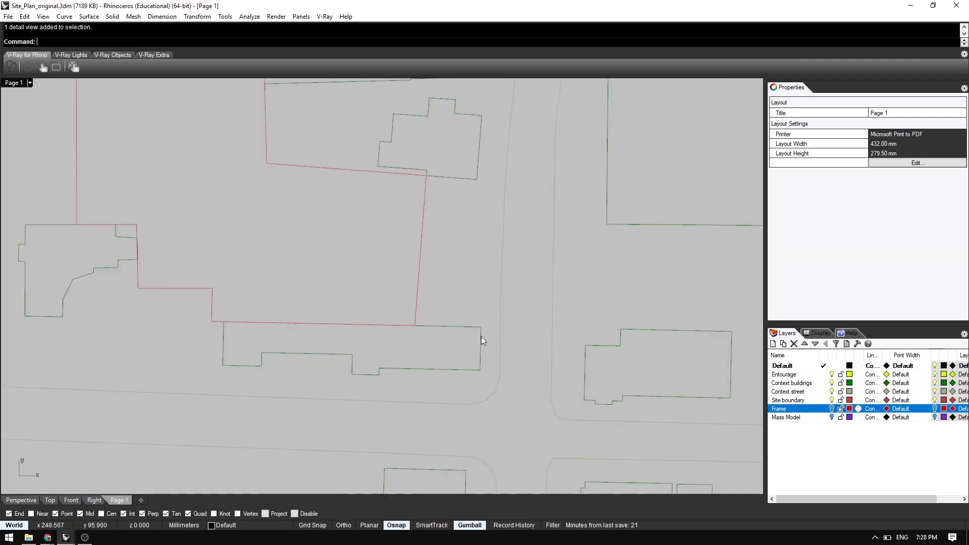
scroll(445, 342, "down", 6)
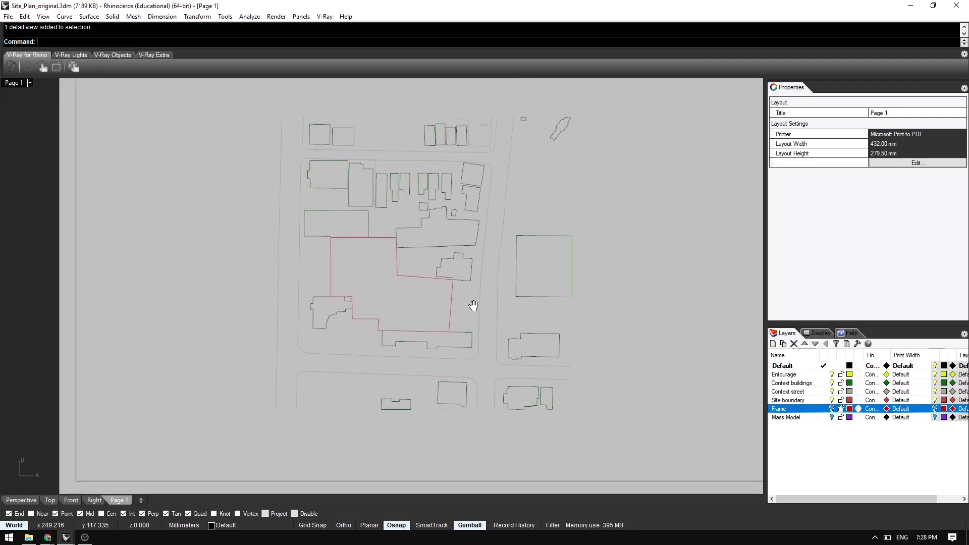
scroll(434, 334, "up", 5)
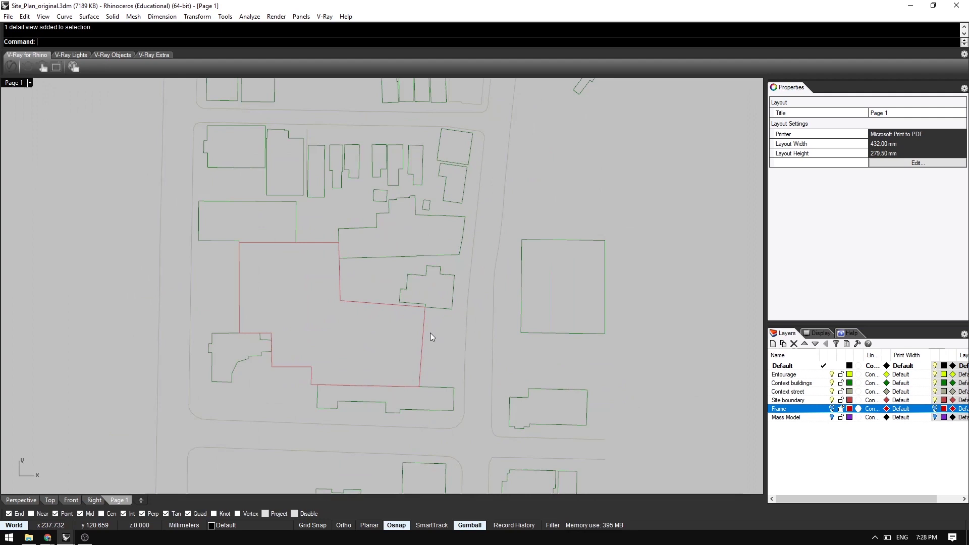
left_click(794, 400)
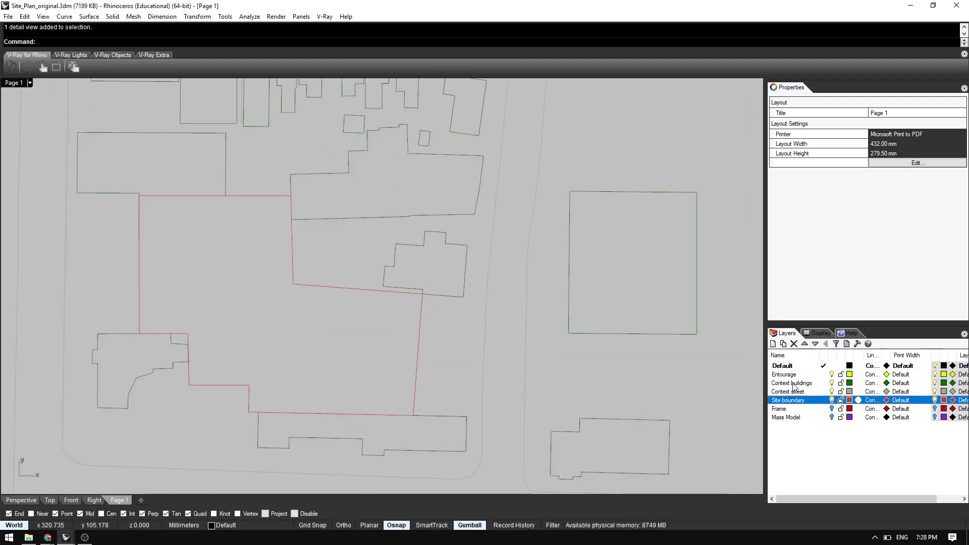
left_click(797, 383, "shift")
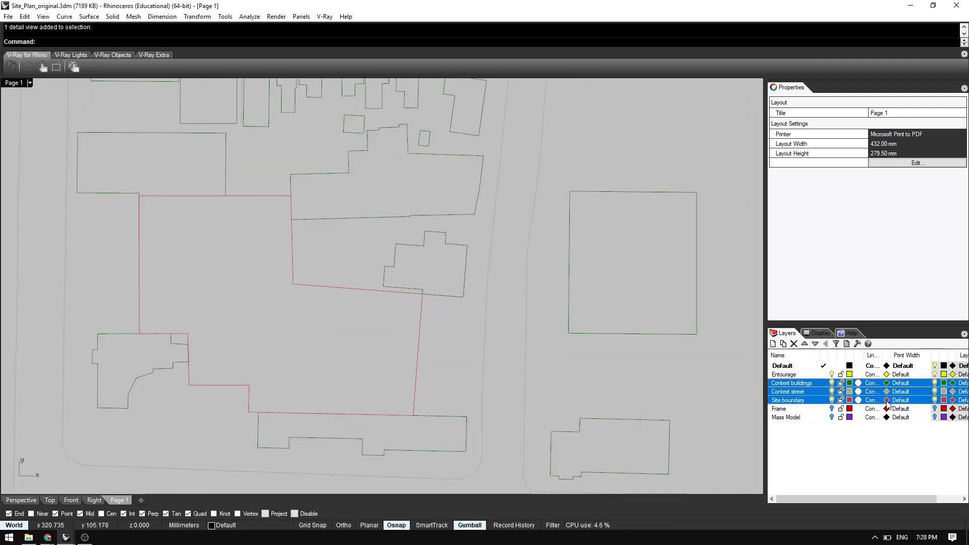
left_click(886, 400)
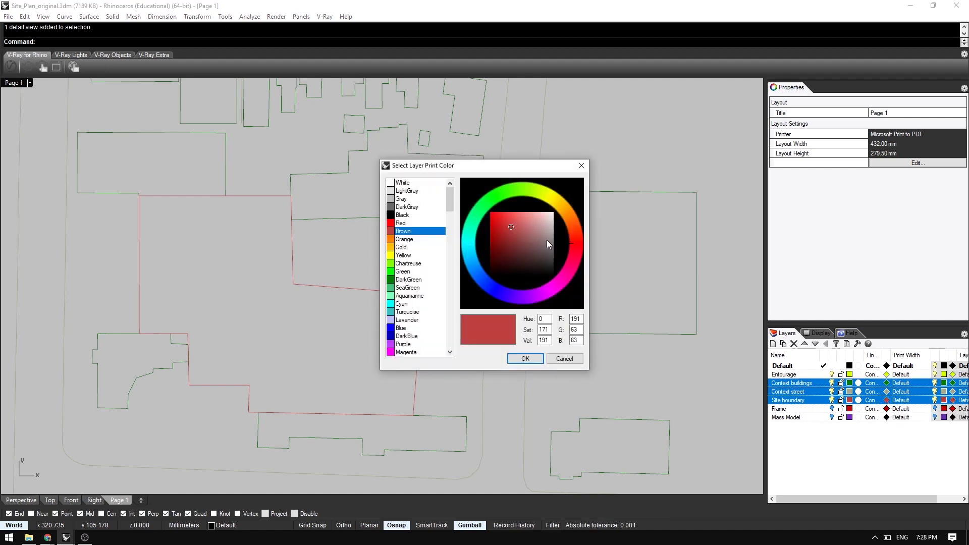
left_click(553, 274)
left_click(524, 359)
- Clear the layer selection, shift the site plan sideways, and enter PrintDisplay
scroll(404, 330, "up", 3)
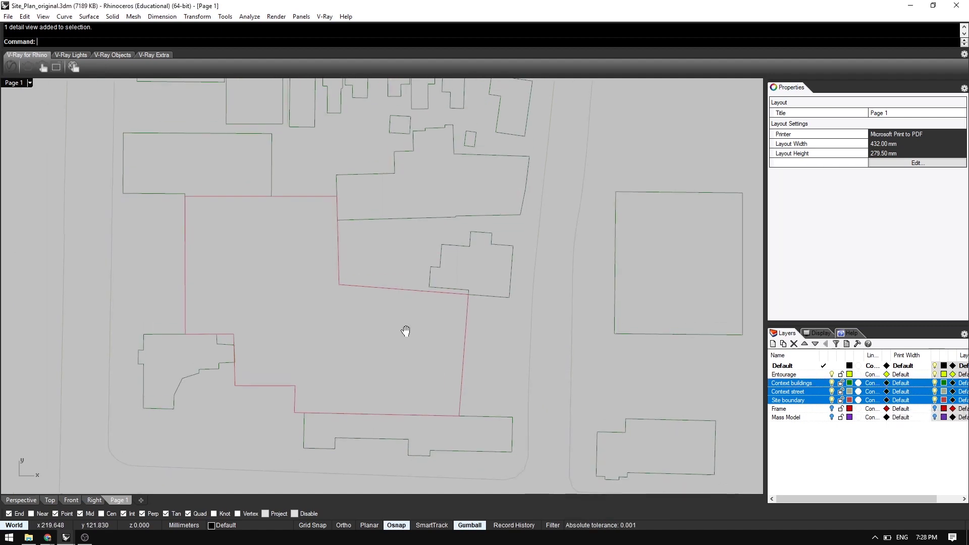
left_click(859, 470)
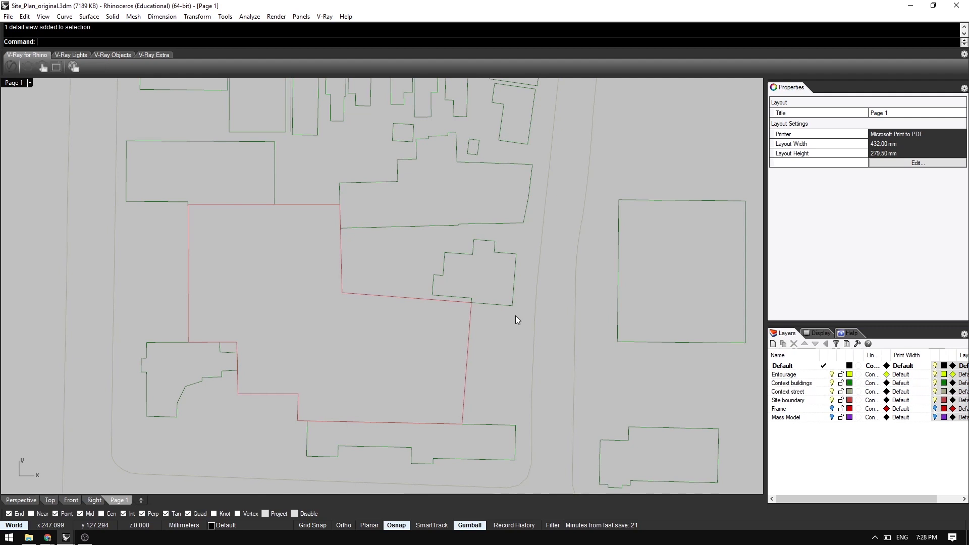
scroll(449, 355, "down", 5)
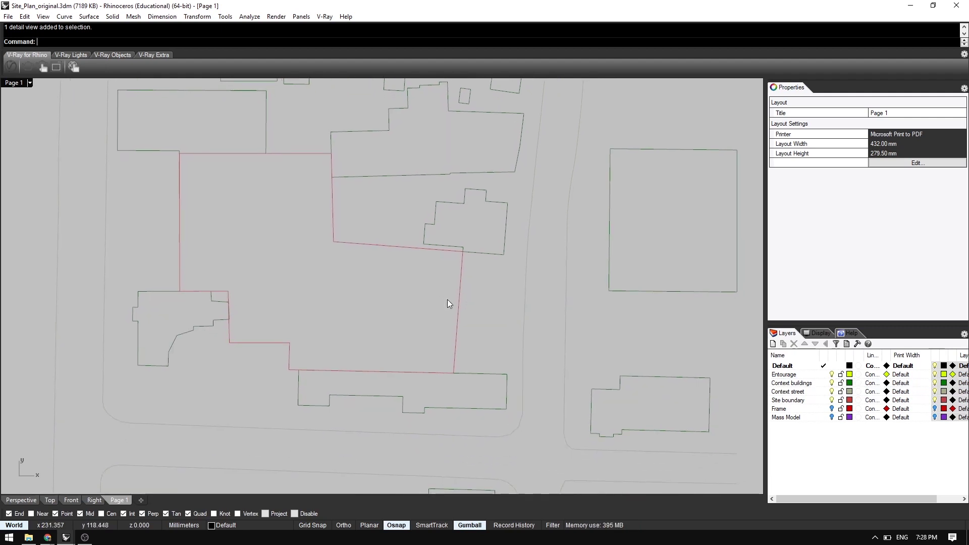
right_click_drag(498, 329, 470, 327)
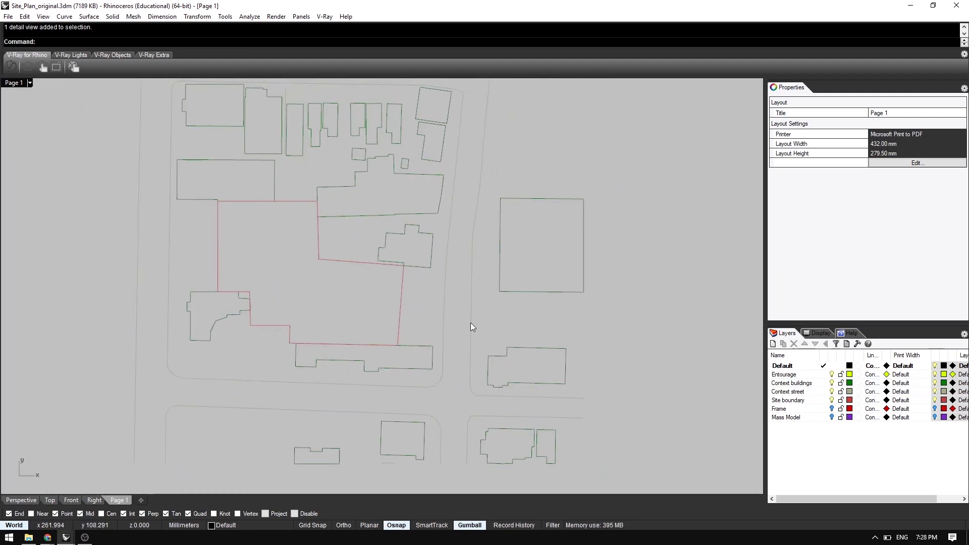
type("PRINTDISPLAY")
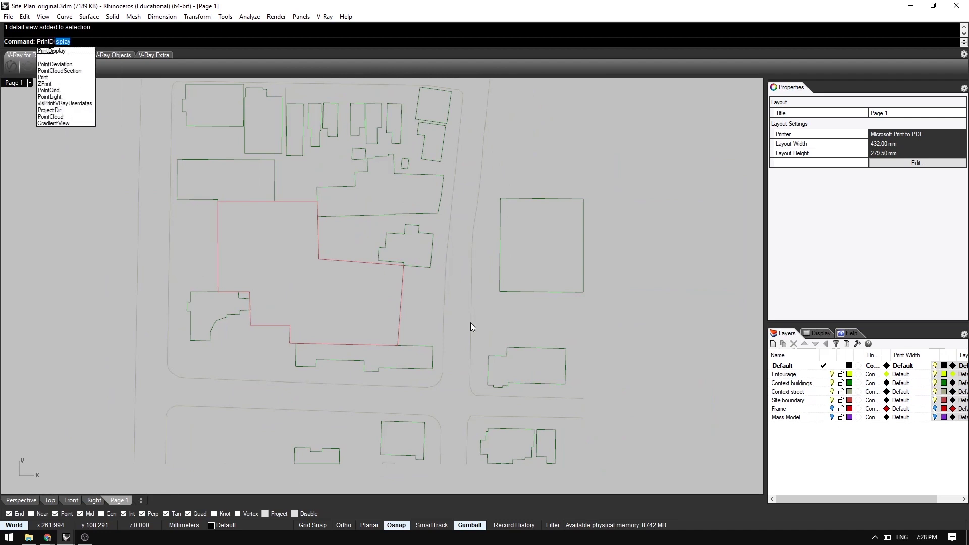
- Set the PrintDisplay State to On, then review the page and pick the Site boundary layer
key("Return")
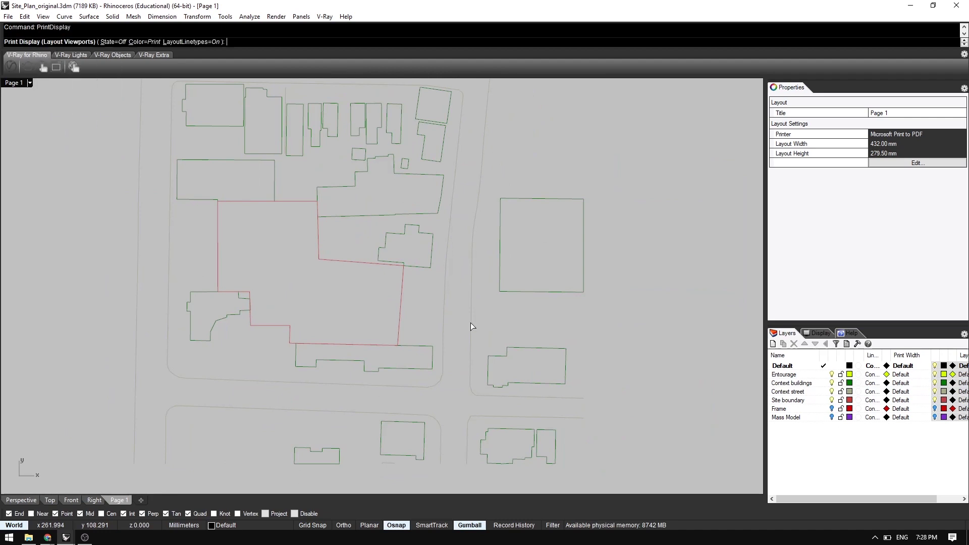
left_click(104, 43)
left_click(45, 42)
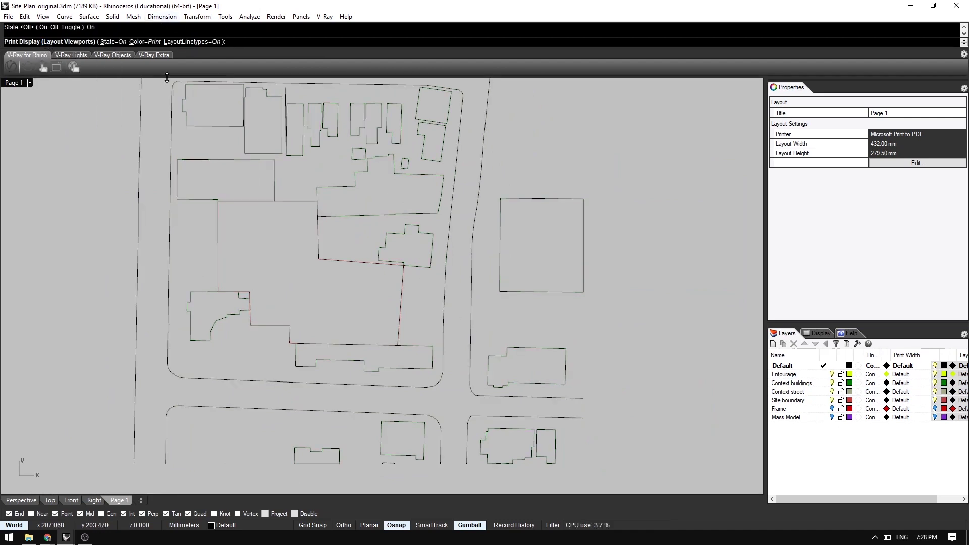
key("Return")
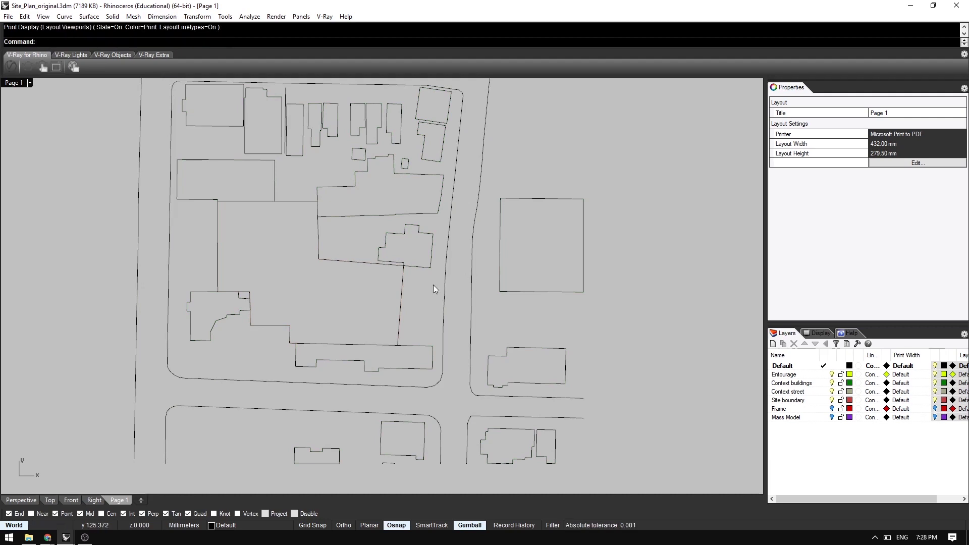
scroll(433, 289, "up", 5)
scroll(446, 250, "down", 3)
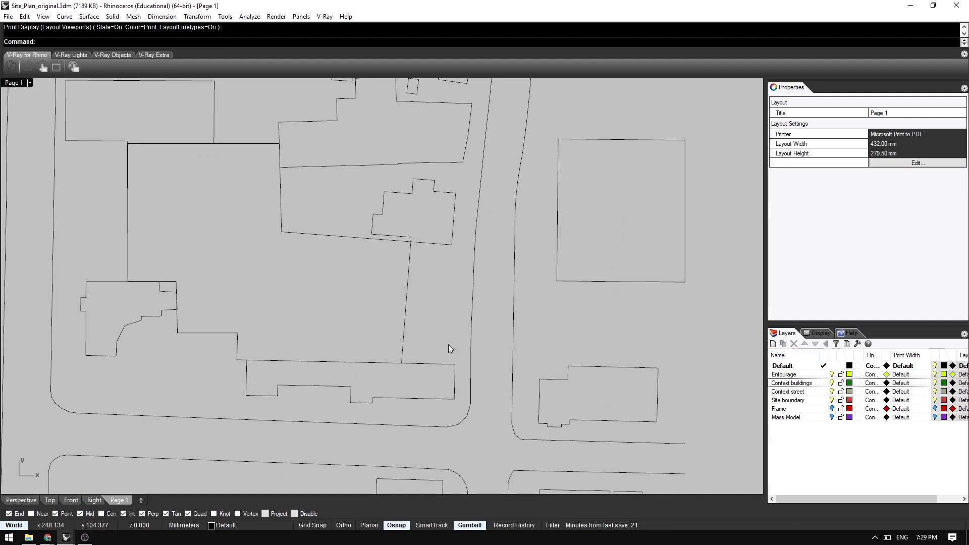
scroll(449, 393, "up", 4)
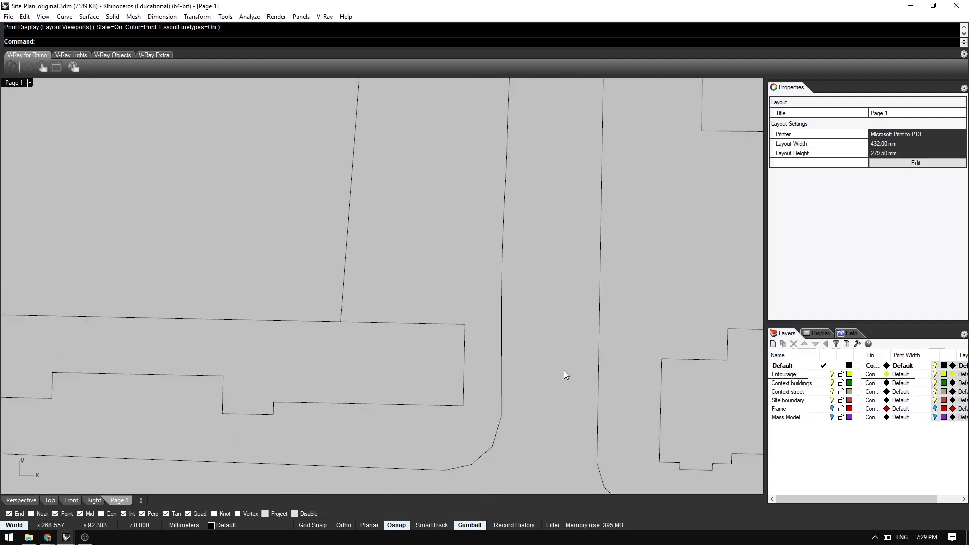
scroll(502, 357, "up", 4)
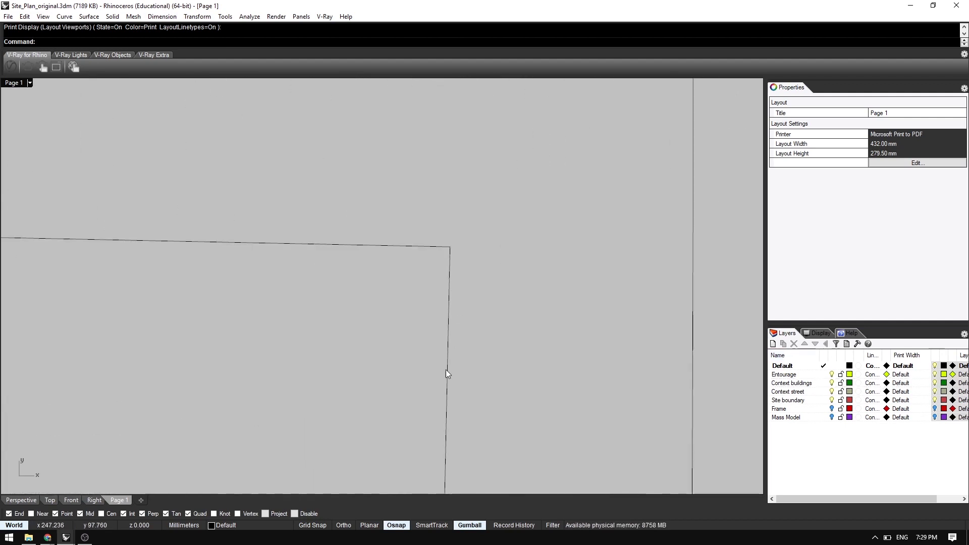
scroll(447, 386, "down", 4)
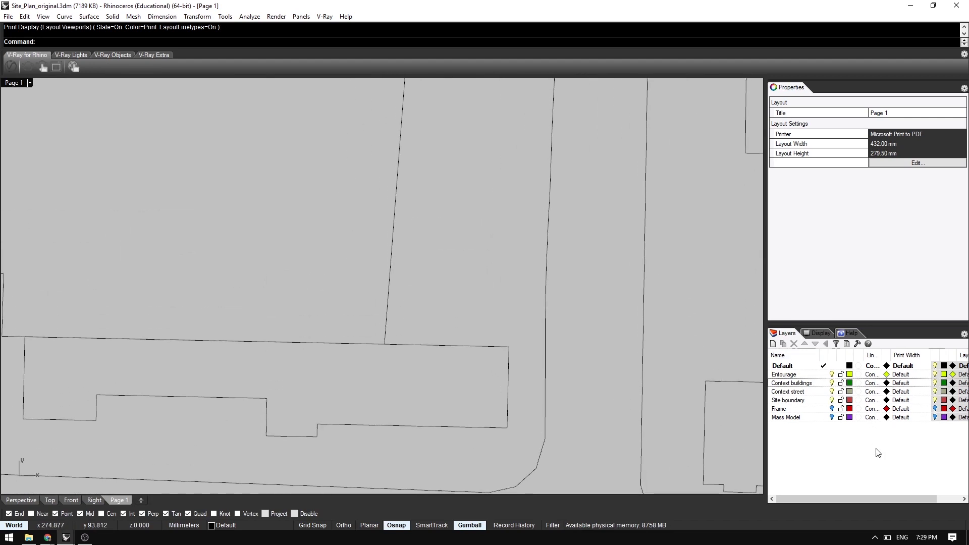
left_click(801, 401)
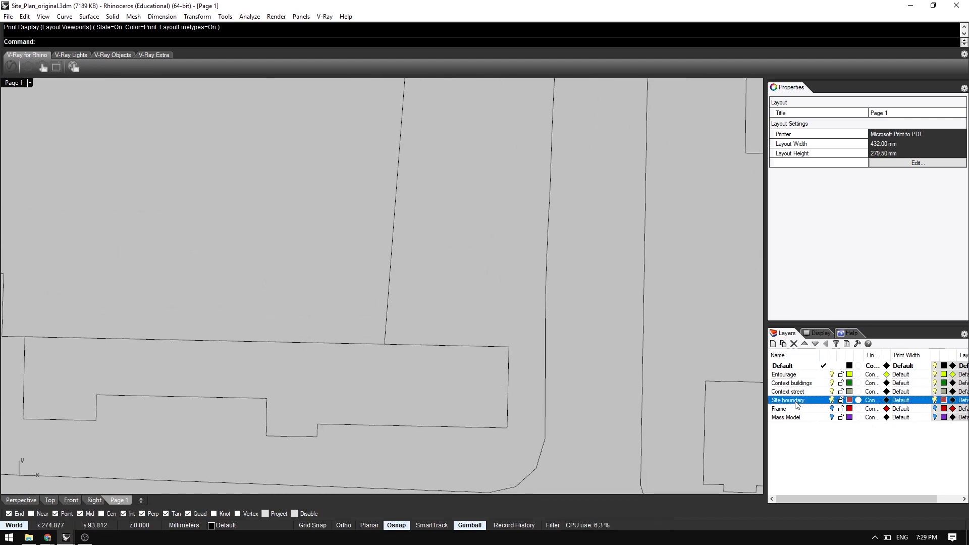
left_click(908, 404)
scroll(480, 279, "down", 1)
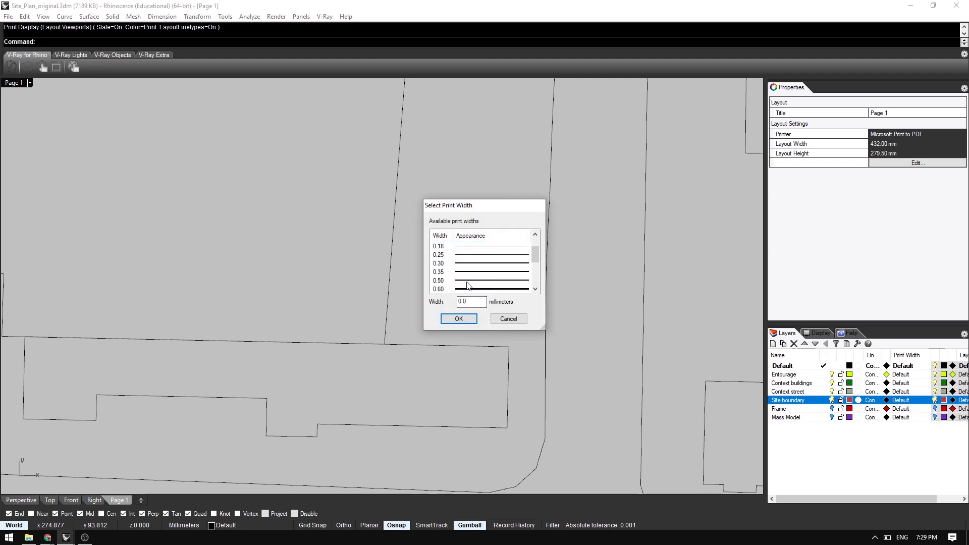
double_click(464, 281)
scroll(464, 277, "down", 3)
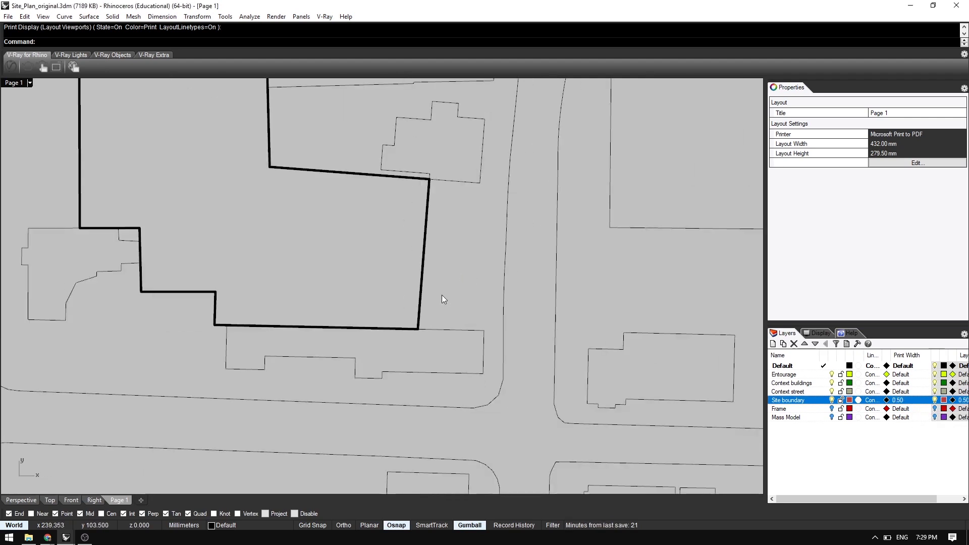
right_click_drag(441, 294, 518, 353)
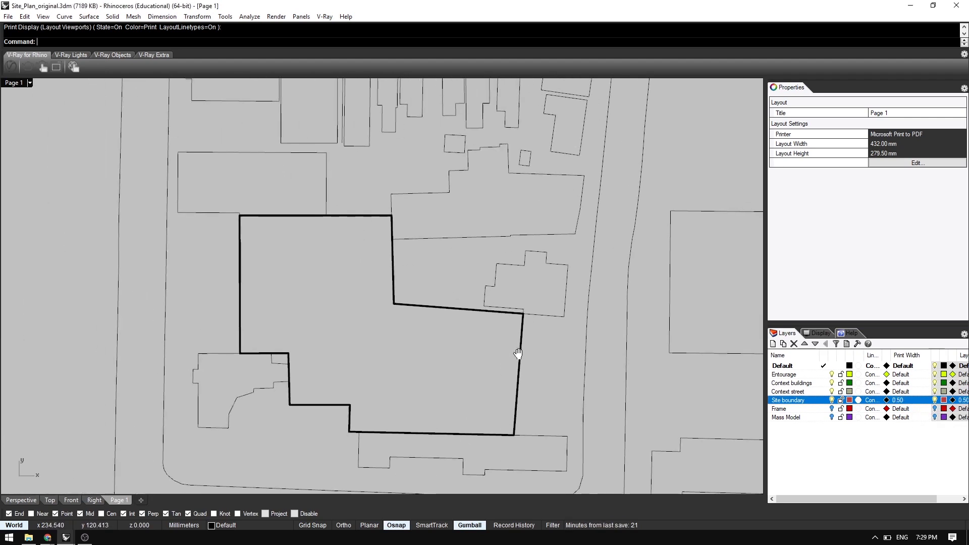
left_click(788, 392)
left_click(900, 392)
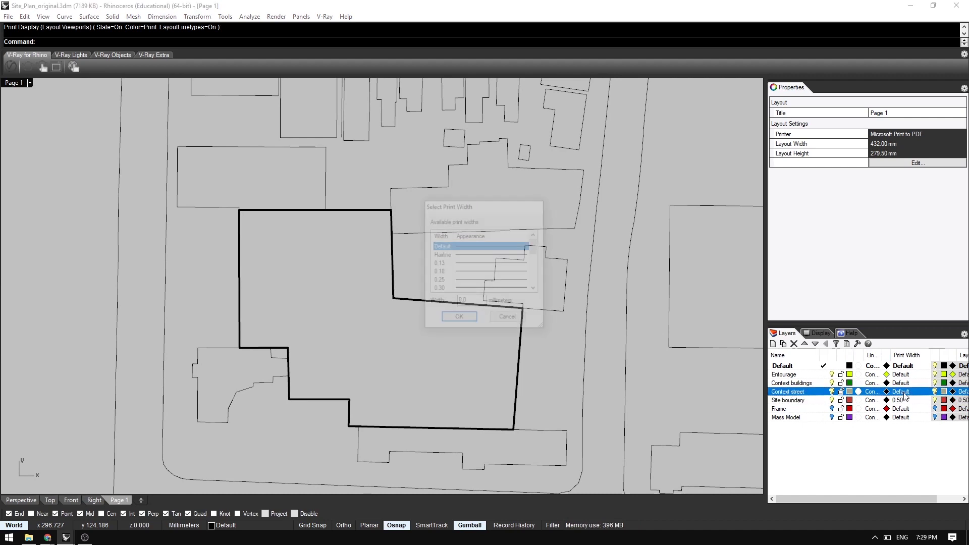
left_click(452, 280)
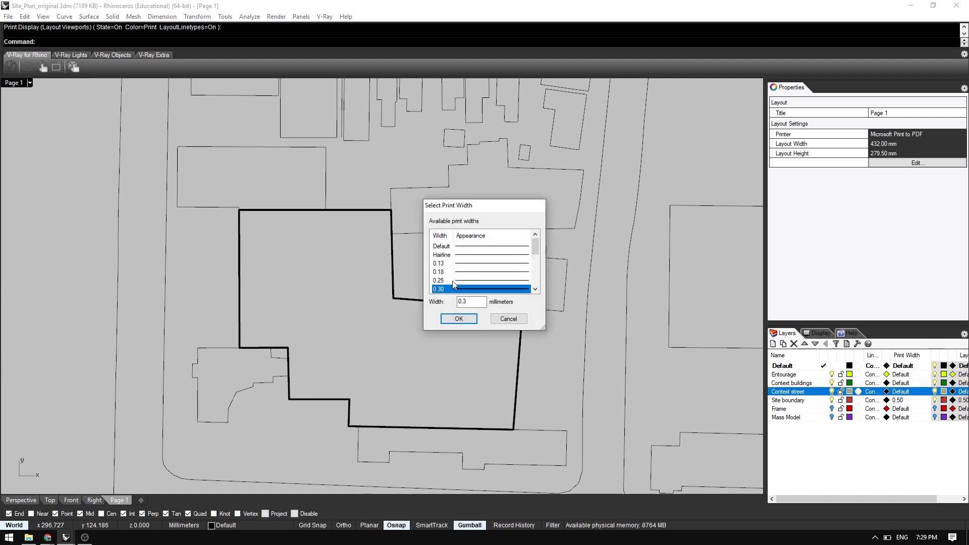
left_click(459, 319)
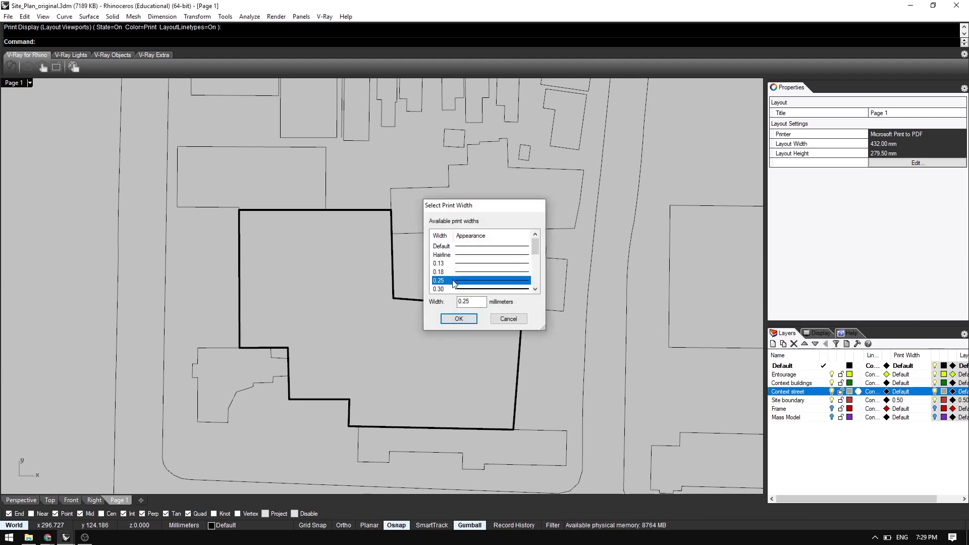
left_click(903, 394)
left_click(458, 319)
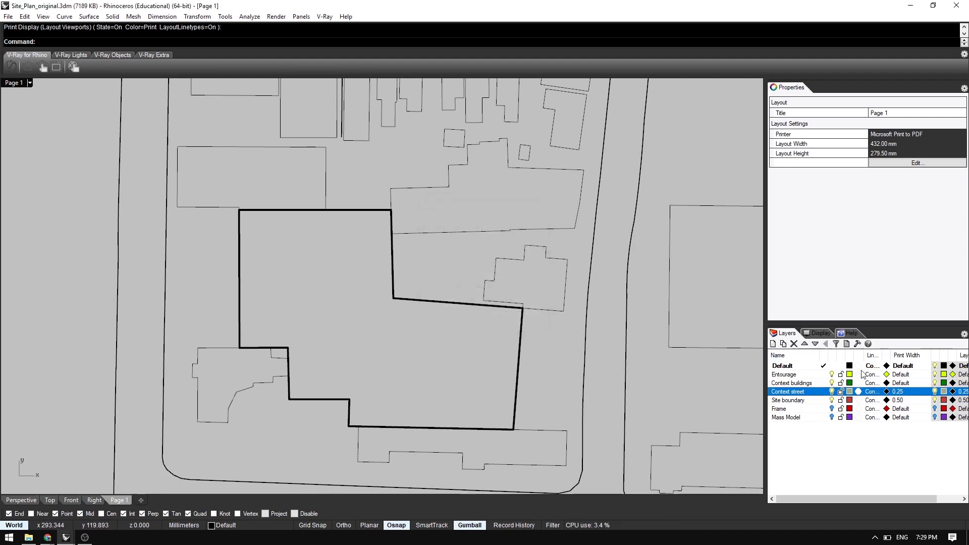
left_click(901, 384)
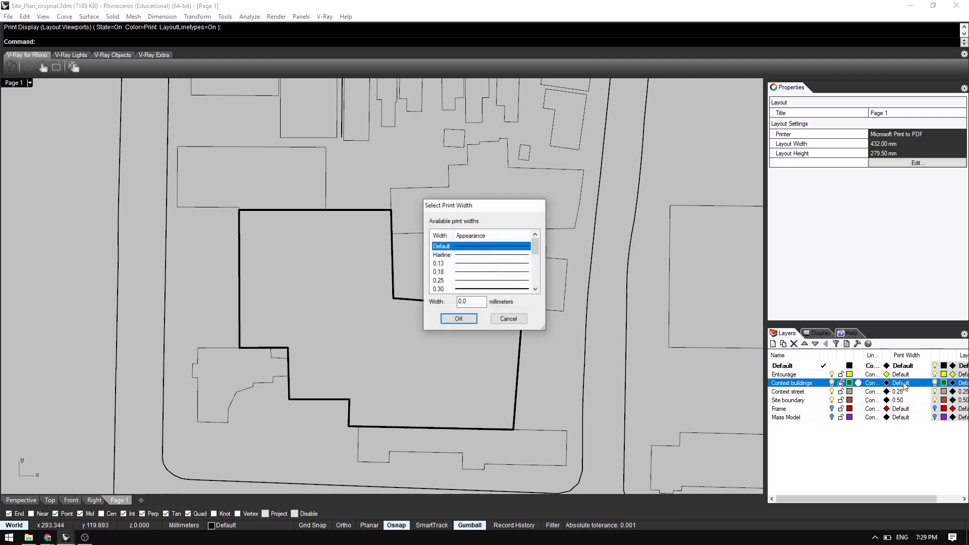
scroll(464, 282, "down", 1)
left_click(460, 278)
scroll(459, 274, "down", 1)
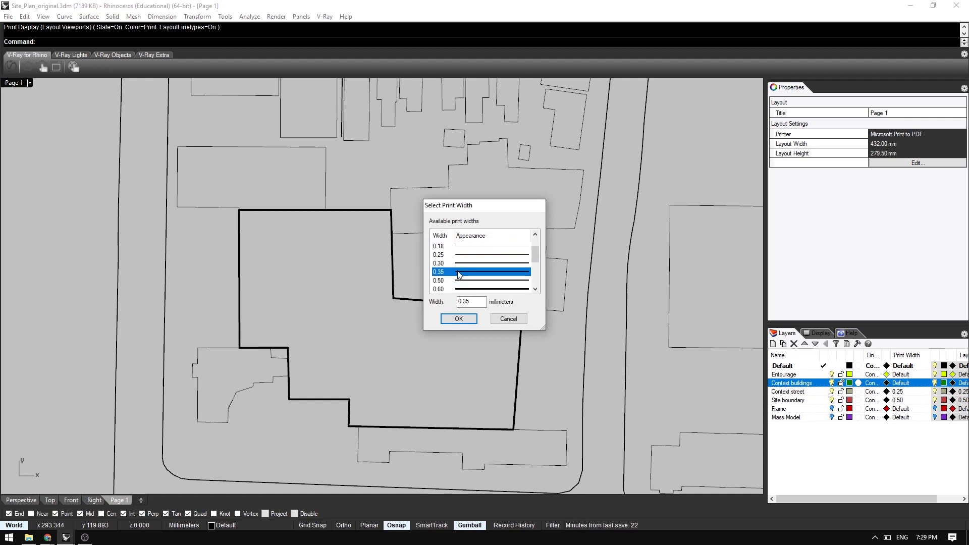
double_click(459, 274)
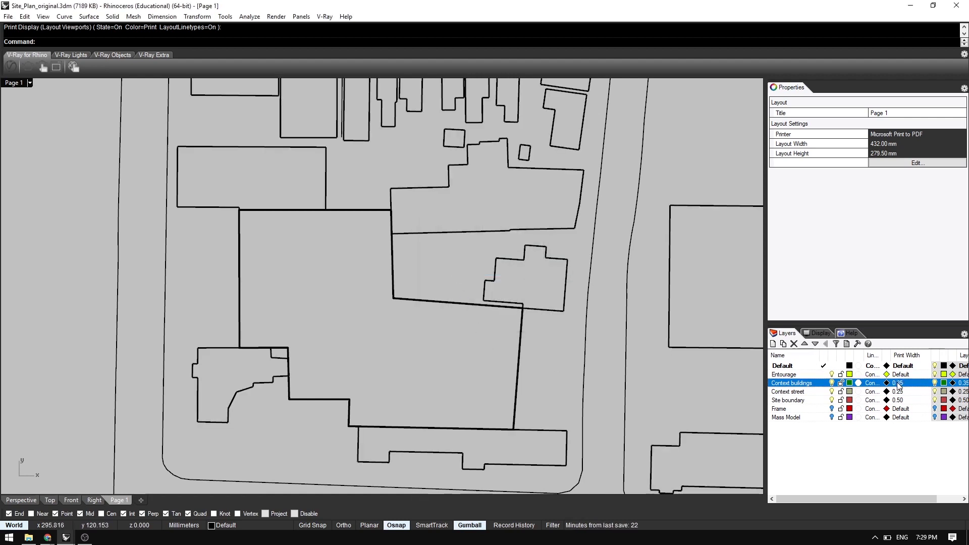
left_click(898, 384)
double_click(453, 271)
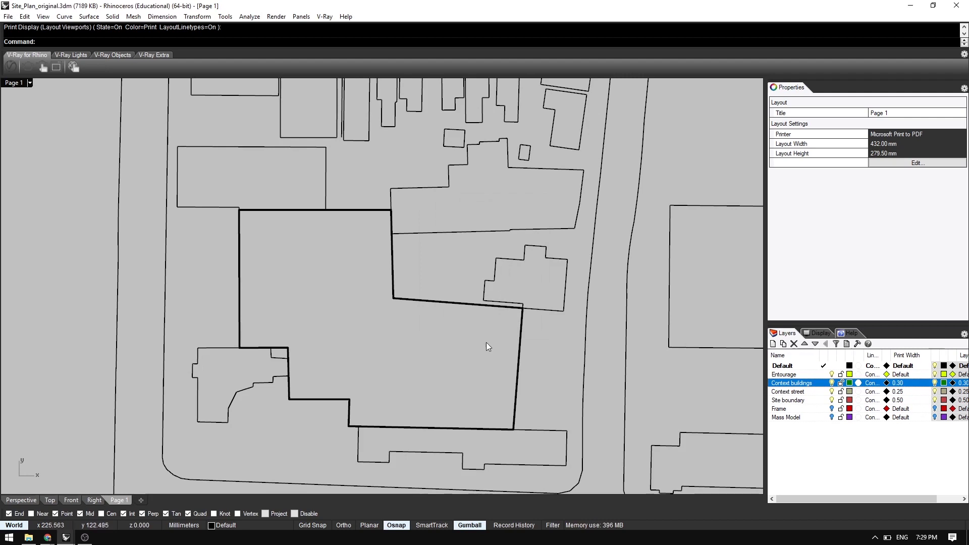
scroll(488, 346, "up", 5)
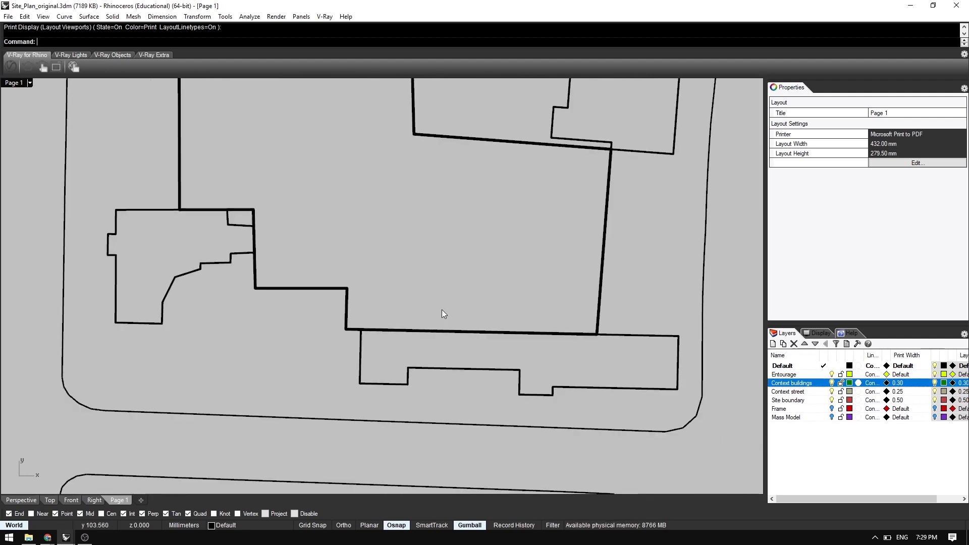
scroll(531, 281, "down", 3)
scroll(545, 374, "up", 3)
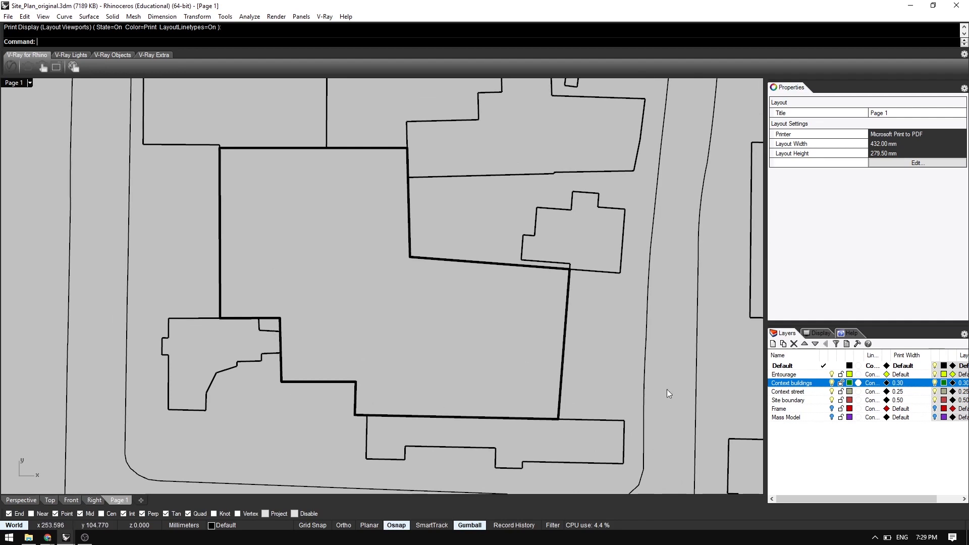
double_click(560, 374)
double_click(522, 379)
- Assign the DashDot linetype to the Site boundary layer in the Layers panel
left_click(783, 407)
left_click(789, 400)
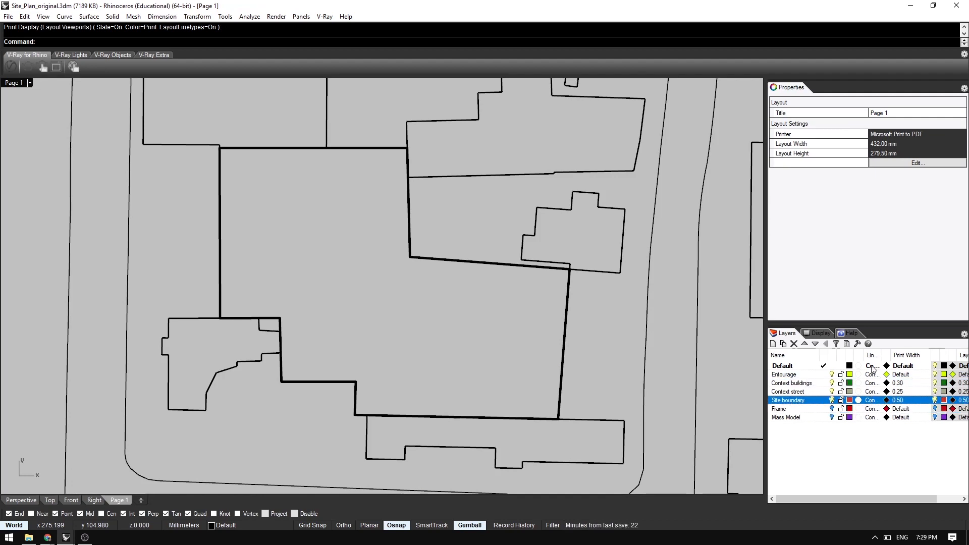
left_click_drag(882, 354, 901, 354)
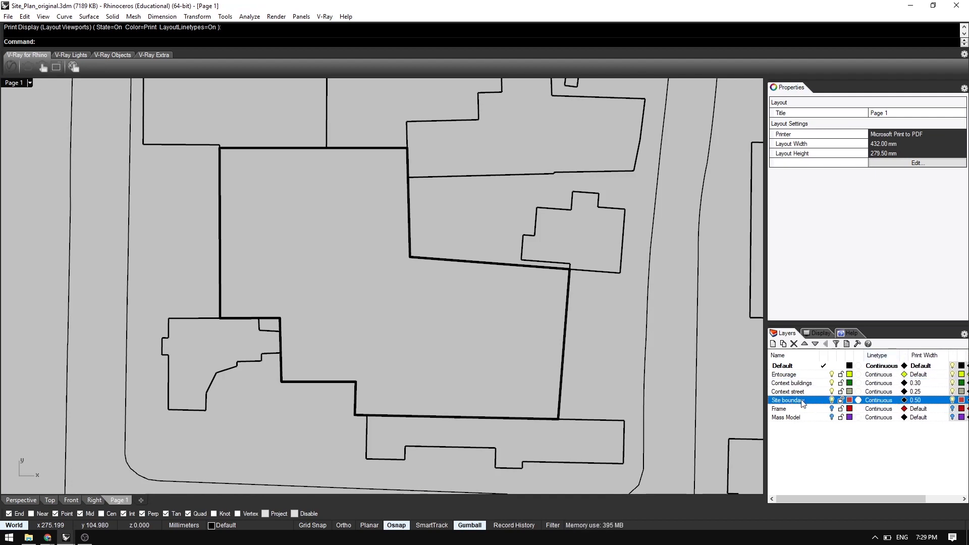
left_click(880, 400)
left_click(453, 287)
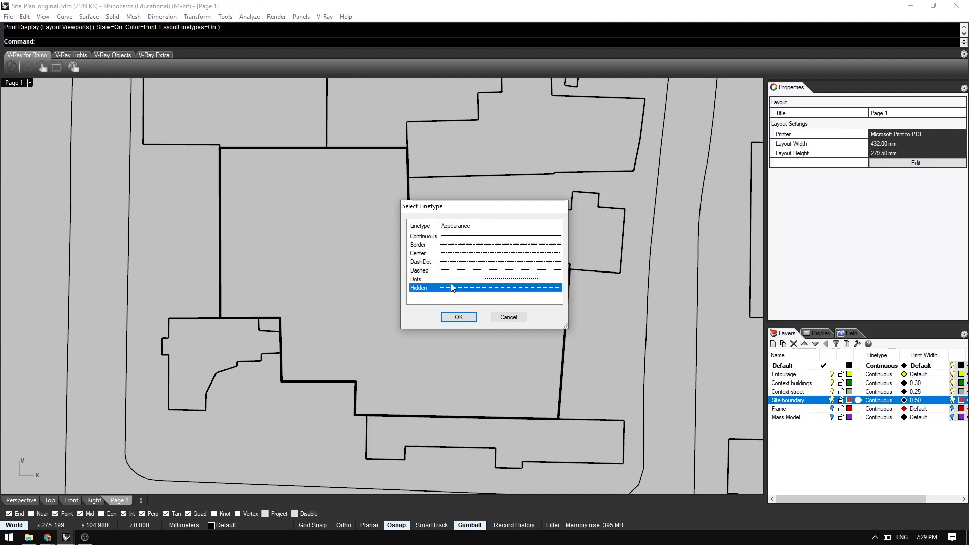
left_click(444, 273)
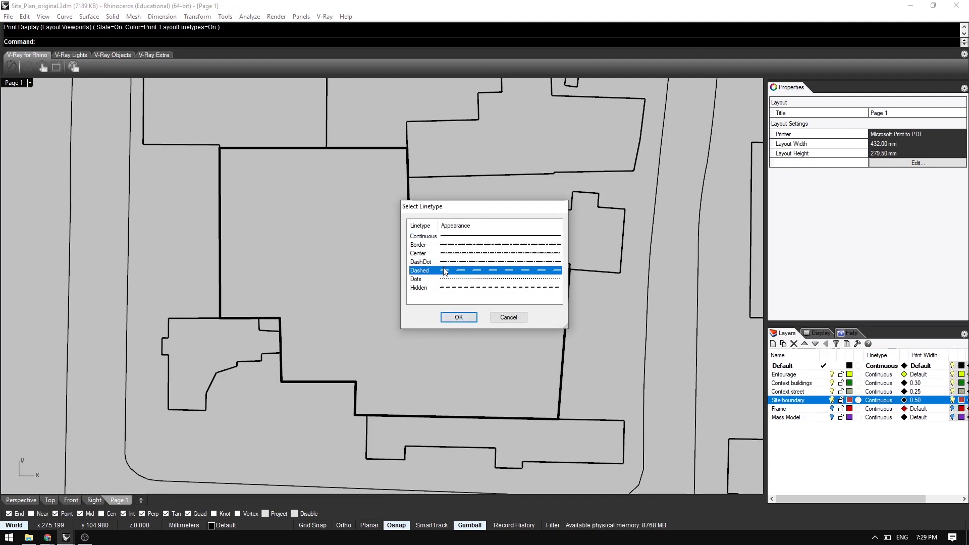
left_click(445, 263)
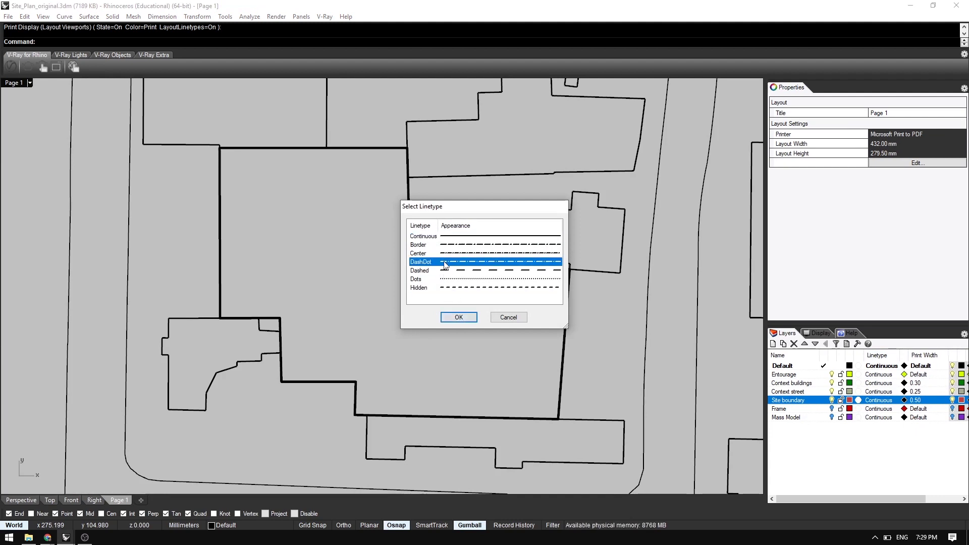
left_click(457, 317)
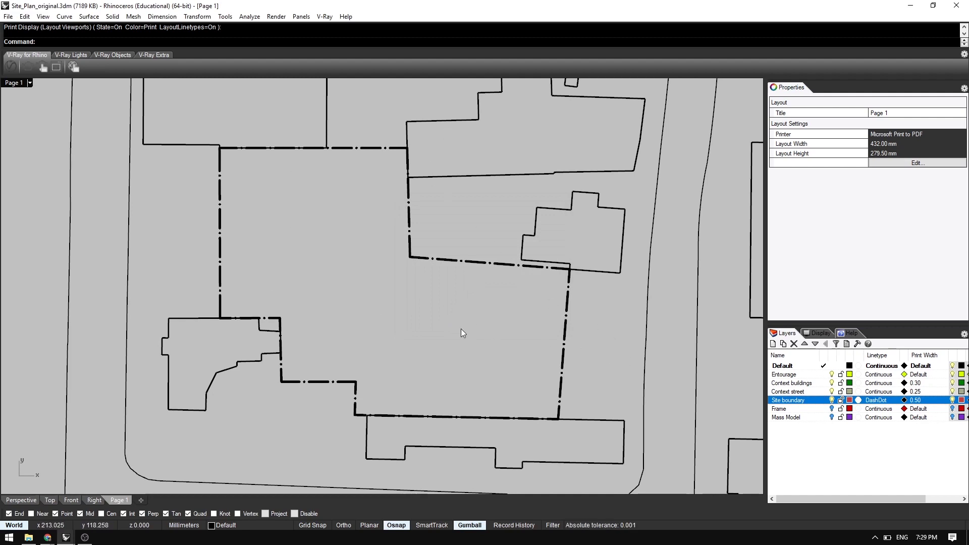
scroll(547, 363, "down", 6)
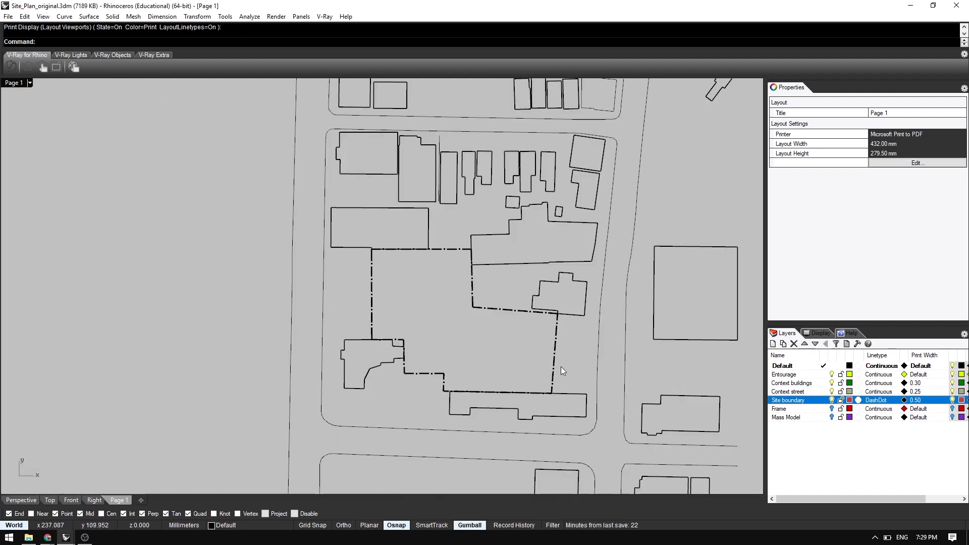
scroll(499, 389, "up", 1)
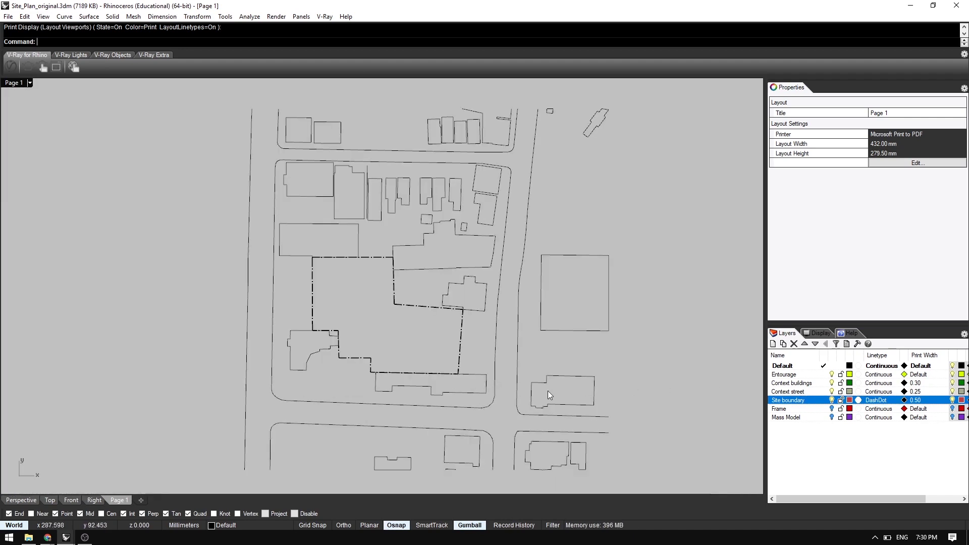
double_click(529, 393)
- Inside the detail, select every curve on the Context buildings layer for hatching
left_click(531, 394)
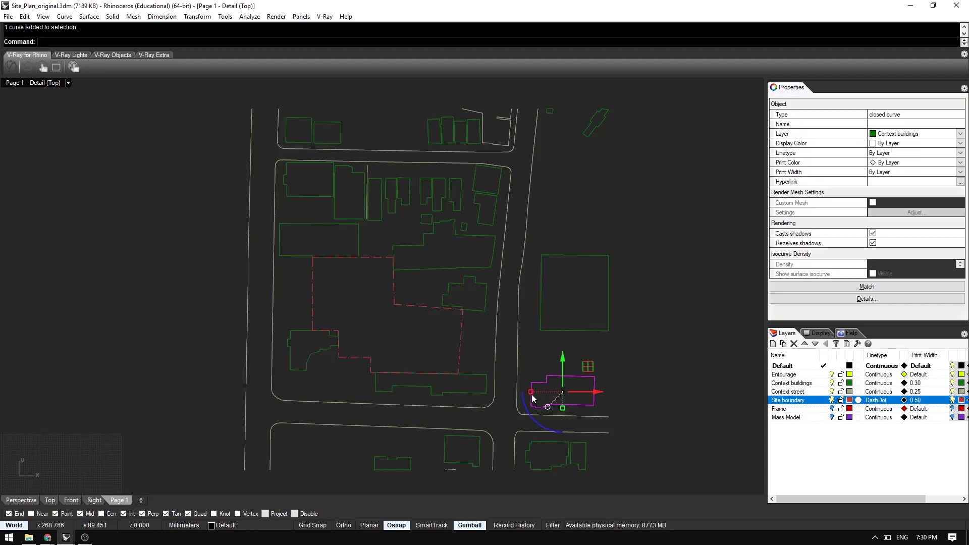
right_click(796, 384)
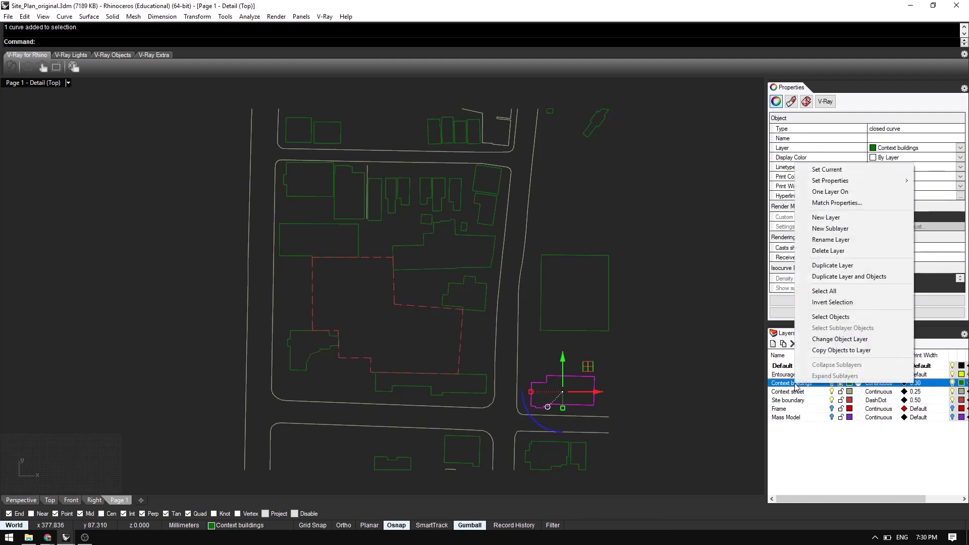
left_click(827, 317)
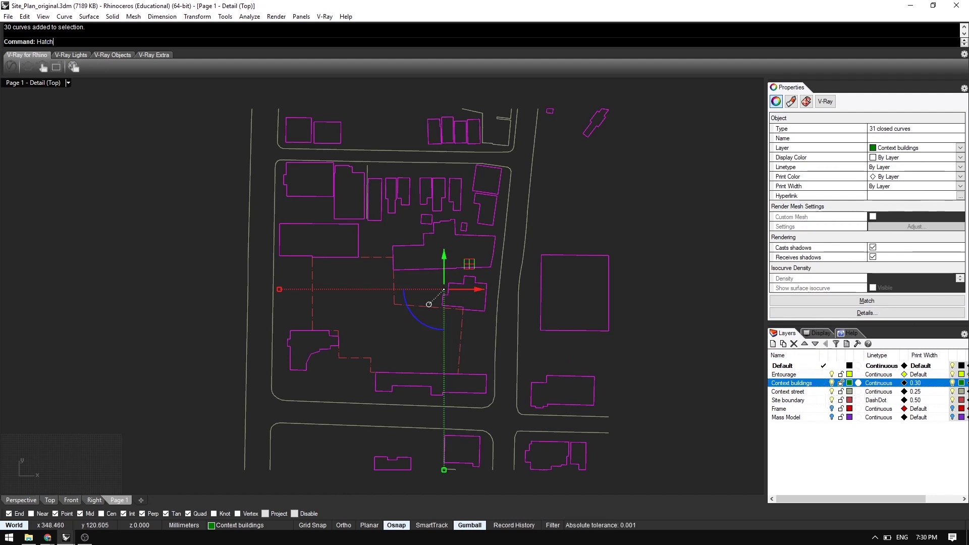
key("Return")
- Hatch the selected buildings with Hatch1 at scale 25 and rotation 45
left_click(718, 69)
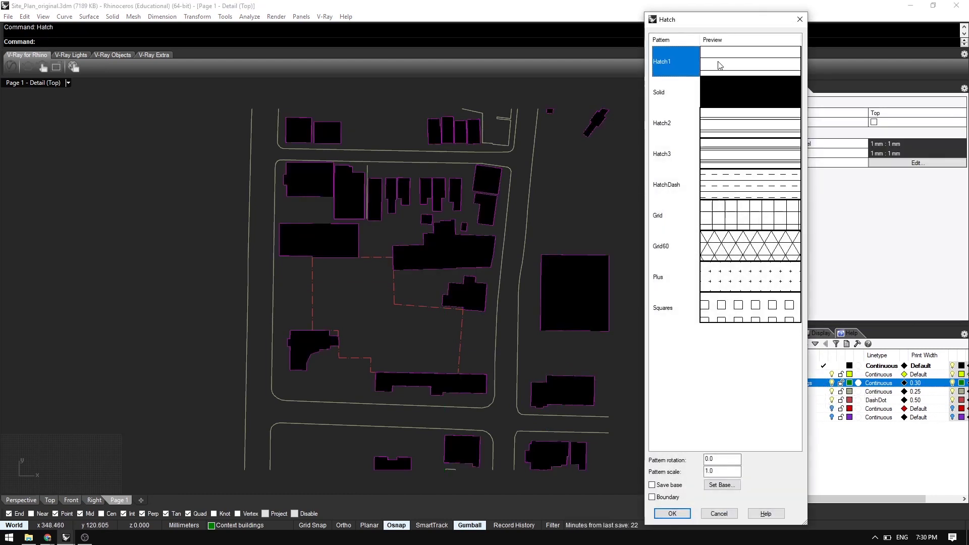
left_click(722, 471)
key("ctrl+a")
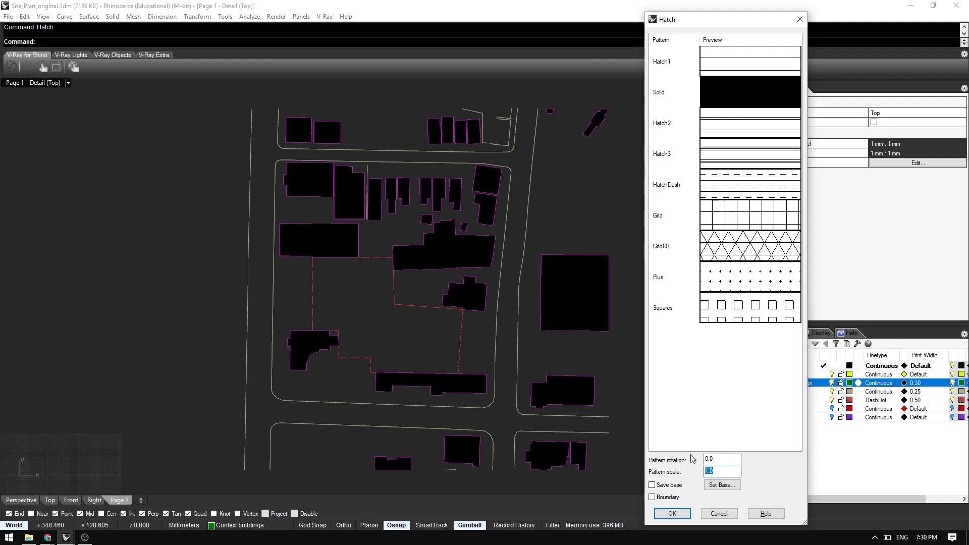
scroll(558, 301, "up", 5)
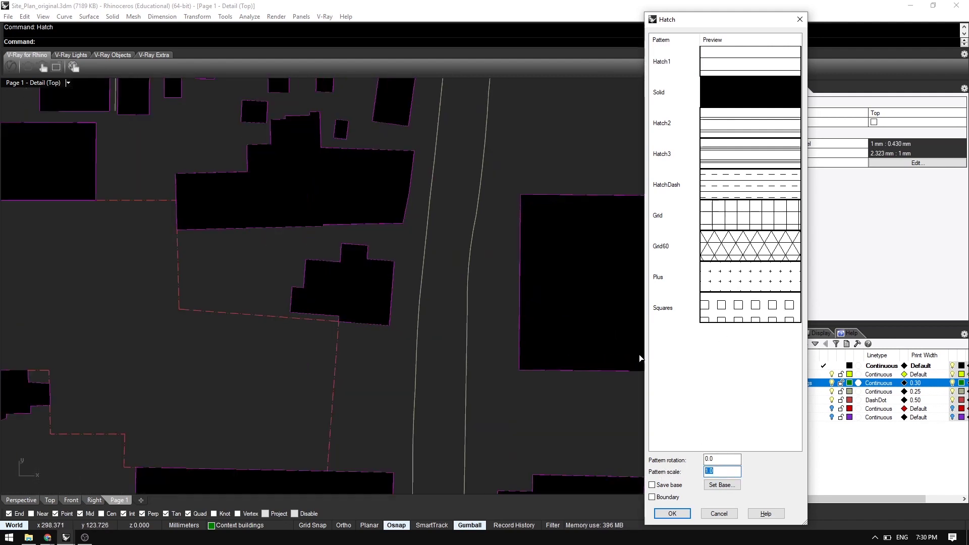
type("25")
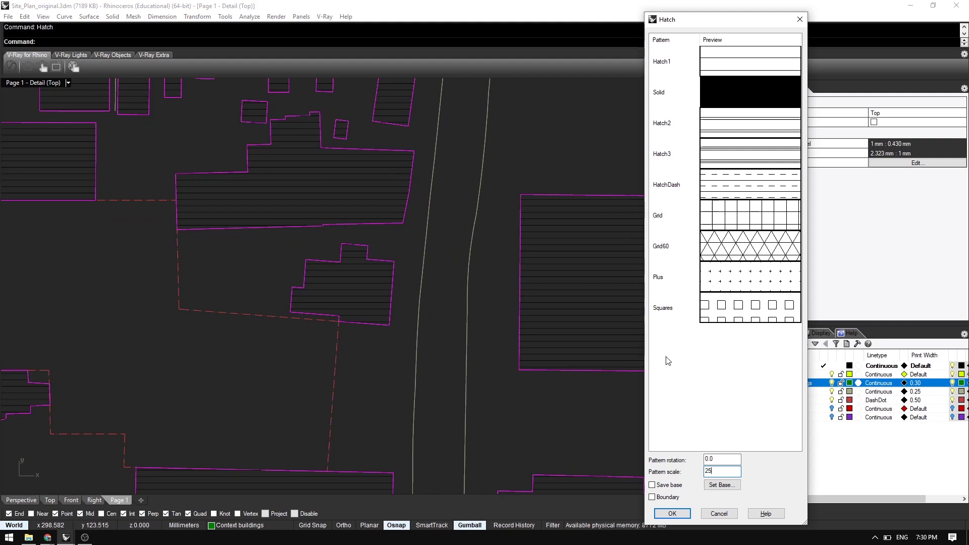
double_click(719, 460)
type("45")
key("Tab")
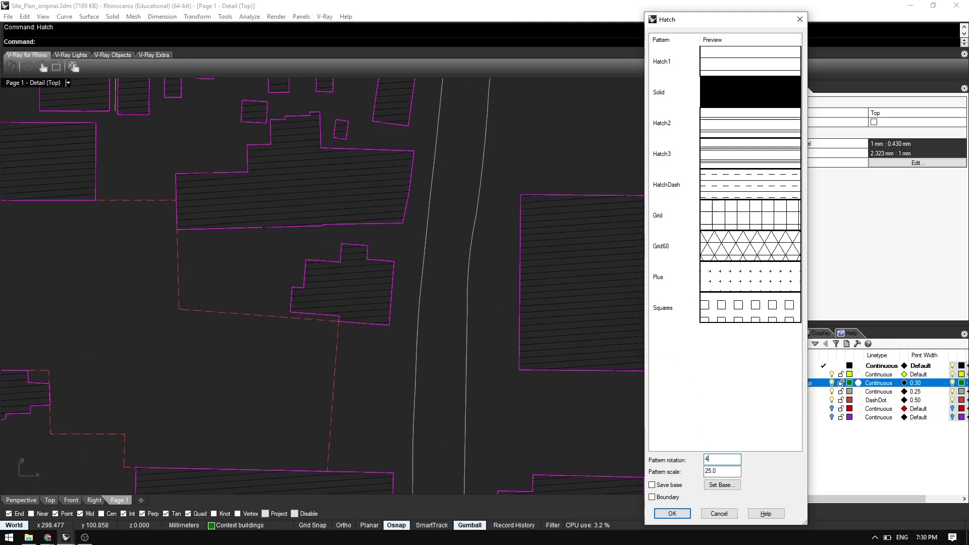
left_click(674, 514)
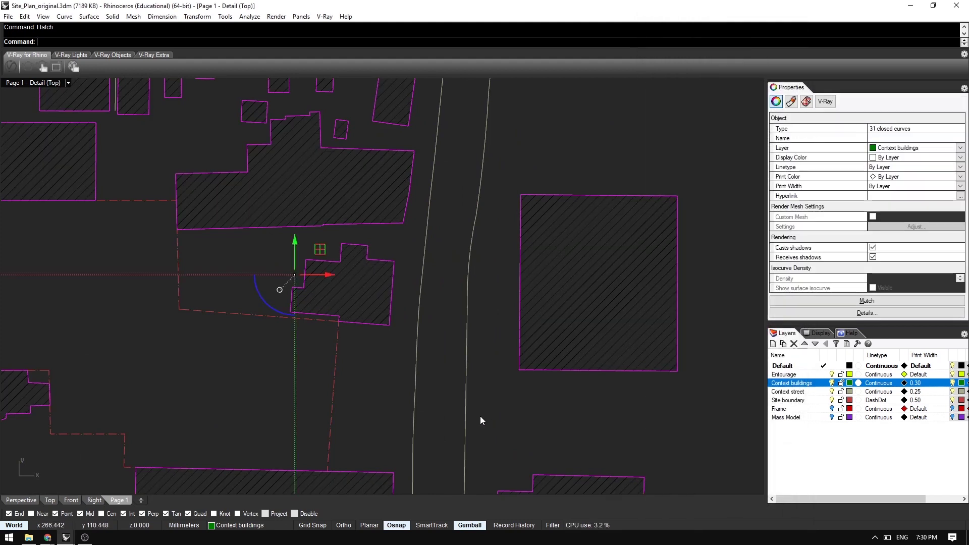
double_click(514, 422)
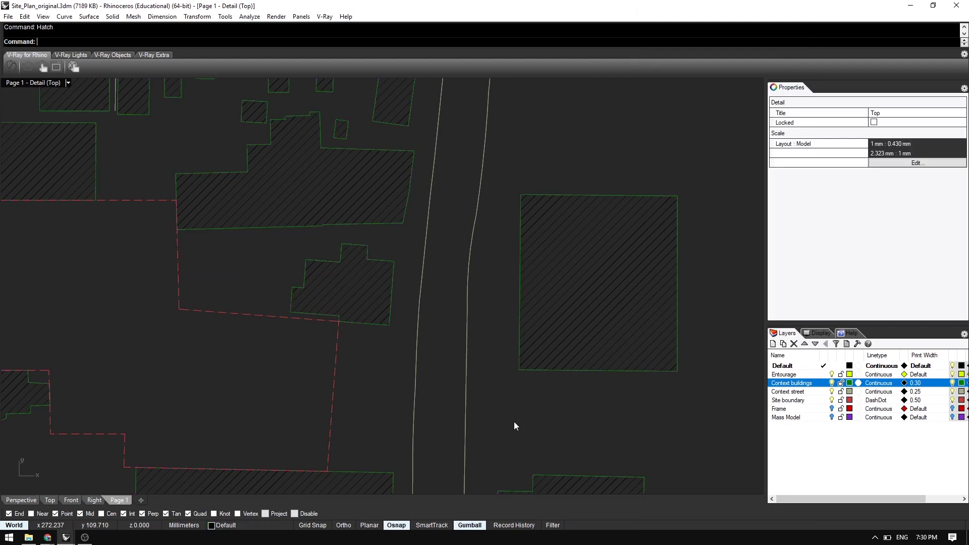
- Recentre the sheet and zoom the site-plan detail to fit all its objects
scroll(416, 289, "down", 5)
scroll(376, 298, "up", 3)
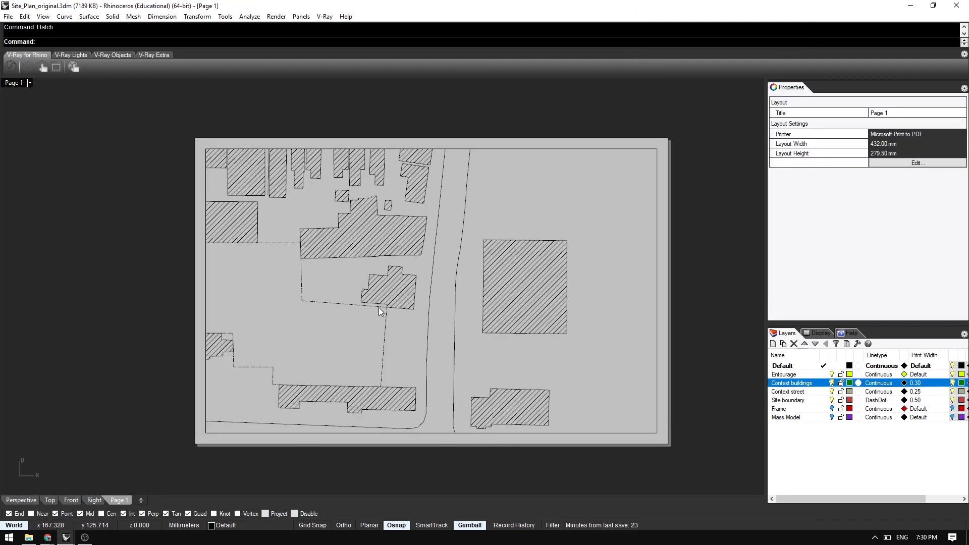
right_click_drag(565, 317, 538, 305)
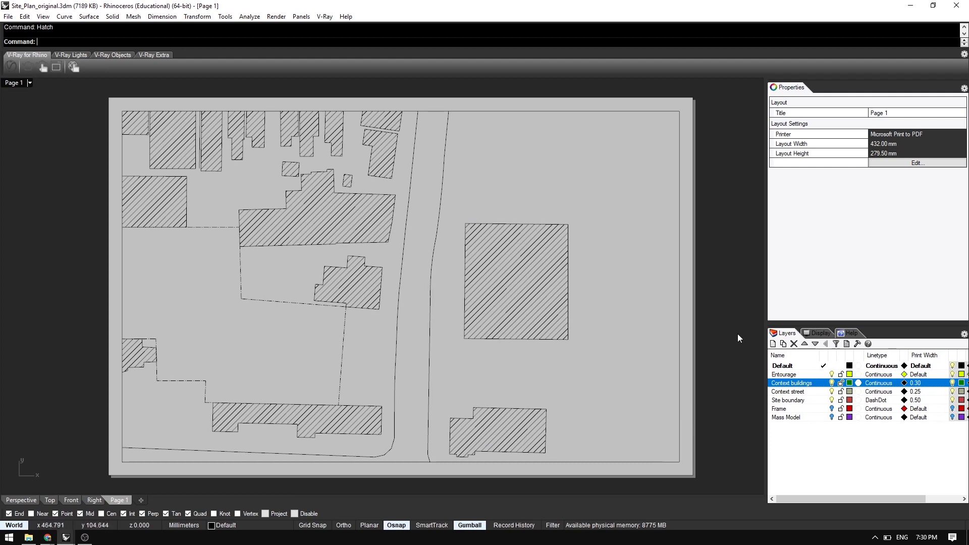
double_click(656, 331)
scroll(474, 314, "down", 5)
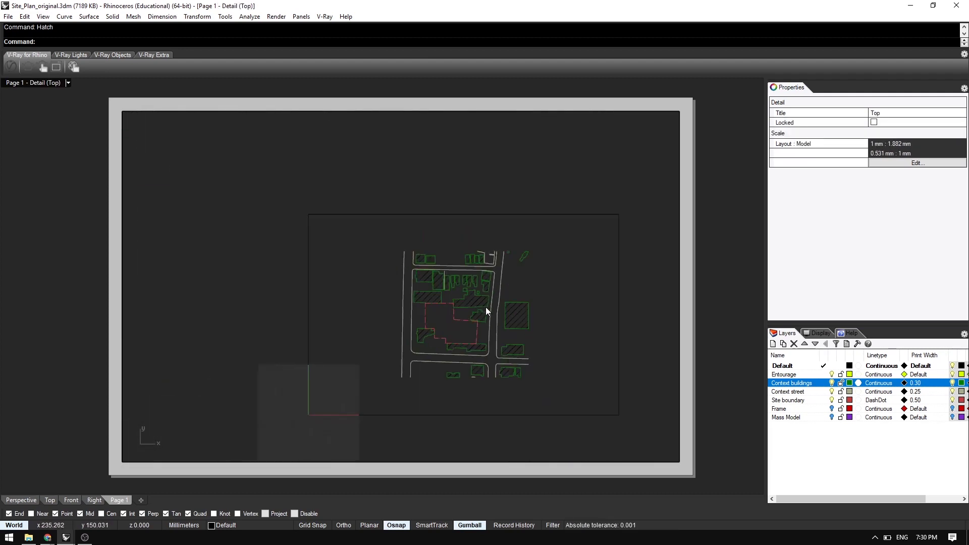
key("ctrl+a")
key("ctrl+alt+e")
double_click(732, 316)
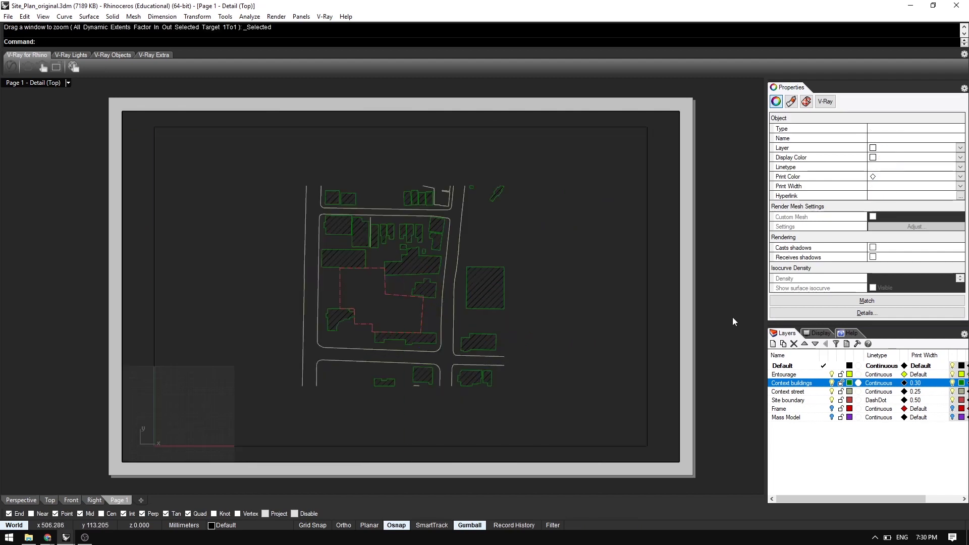
- Set the detail to 1.0 millimeters in model, lock it, and recentre the plan
left_click(632, 334)
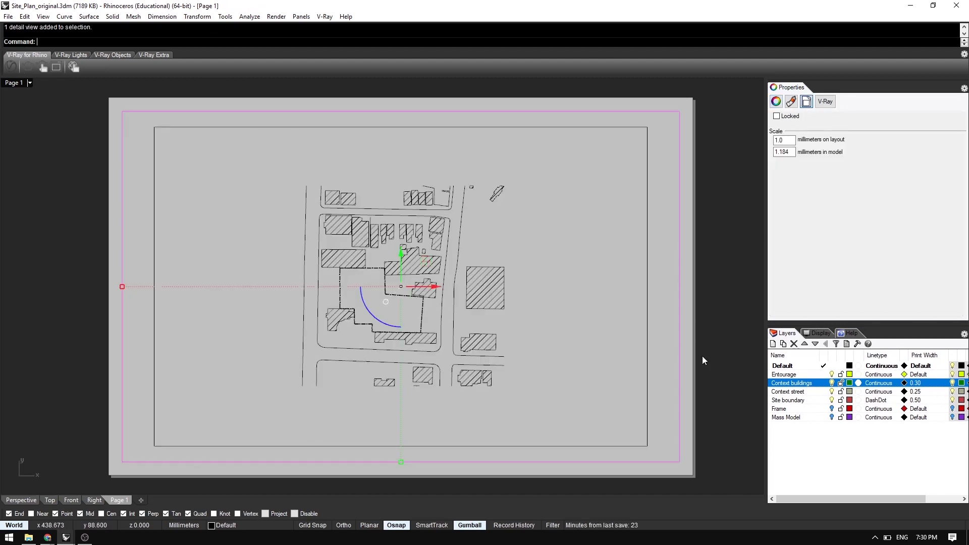
double_click(784, 151)
type("1")
key("Return")
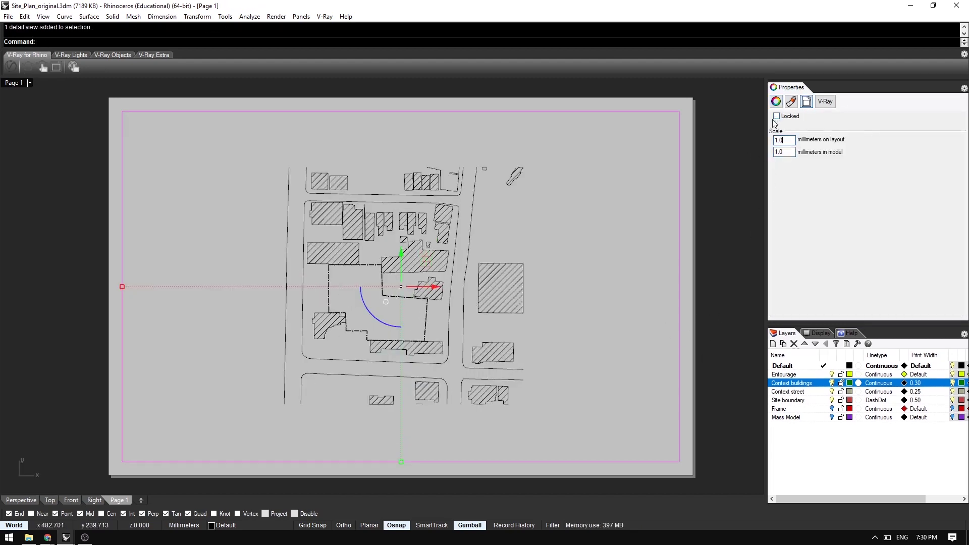
left_click(777, 116)
left_click(716, 268)
double_click(664, 278)
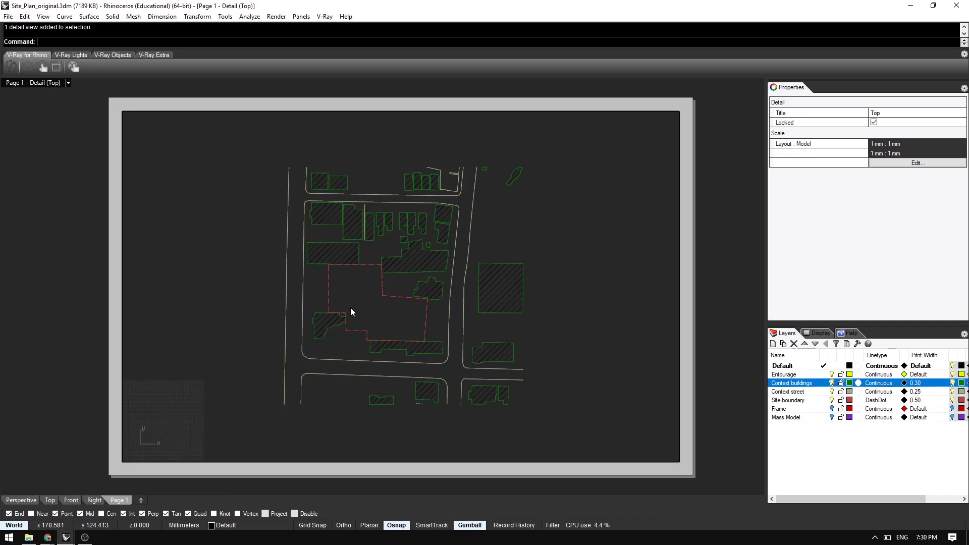
mouse_move(350, 307)
right_mouse_down()
mouse_move(368, 307)
mouse_move(339, 290)
mouse_move(336, 309)
right_mouse_up()
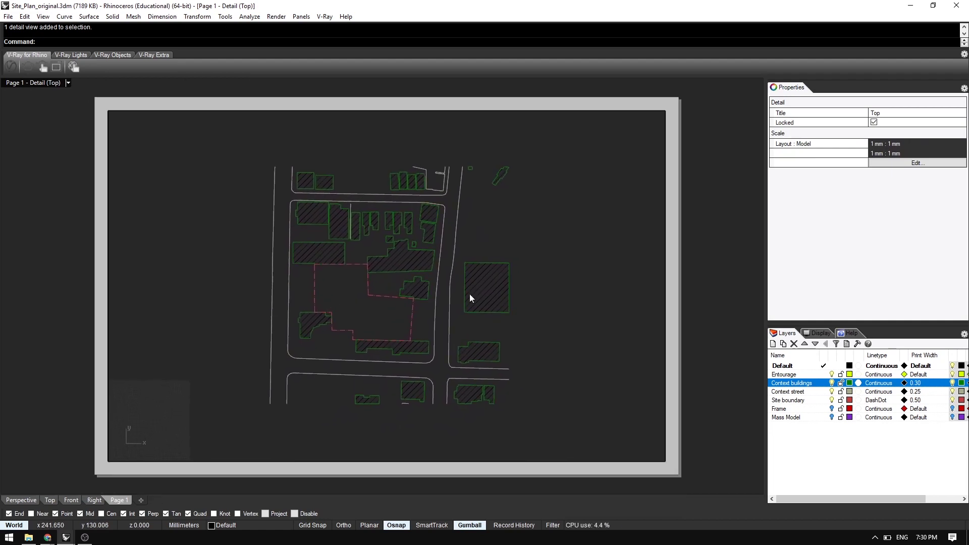
double_click(667, 192)
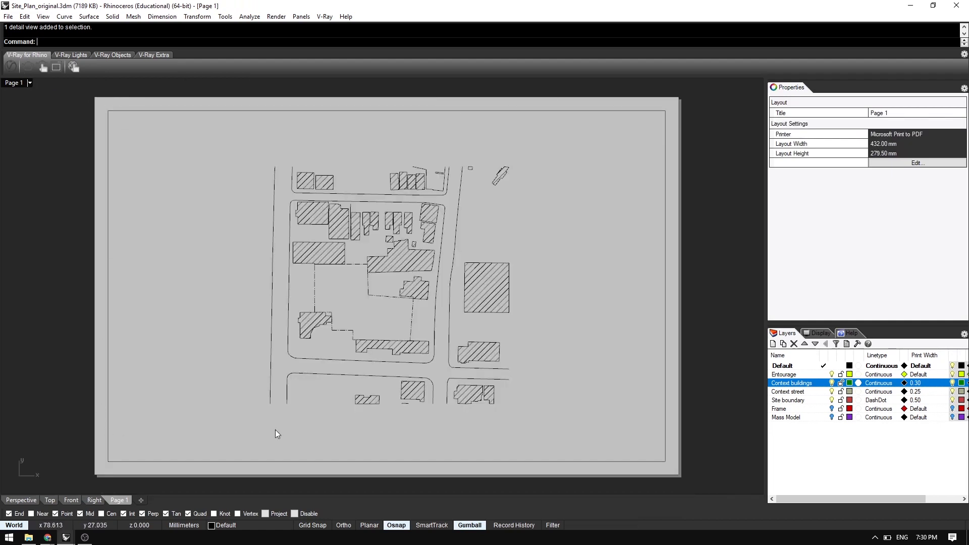
- Inside the Top detail, select all hatches with SelHatch
scroll(382, 364, "up", 5)
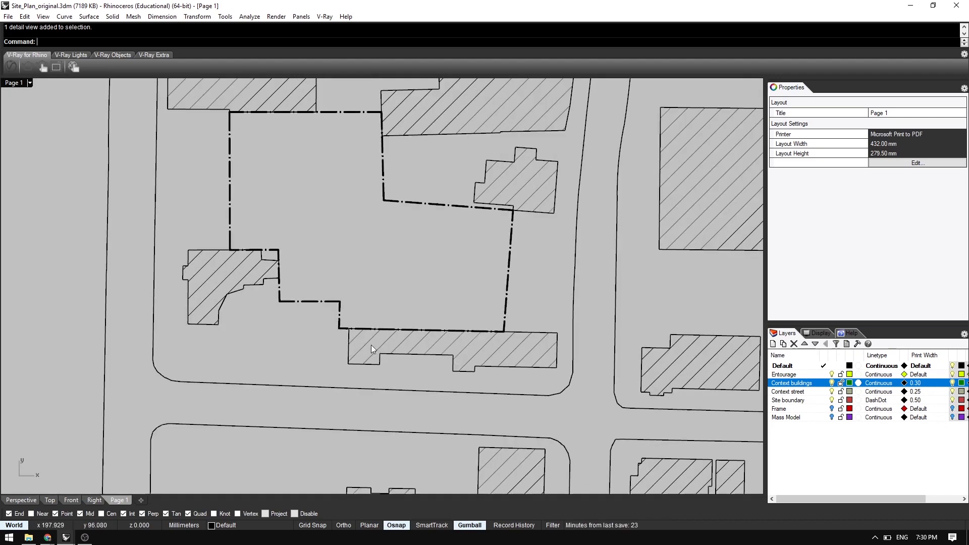
scroll(402, 355, "down", 4)
scroll(449, 346, "up", 1)
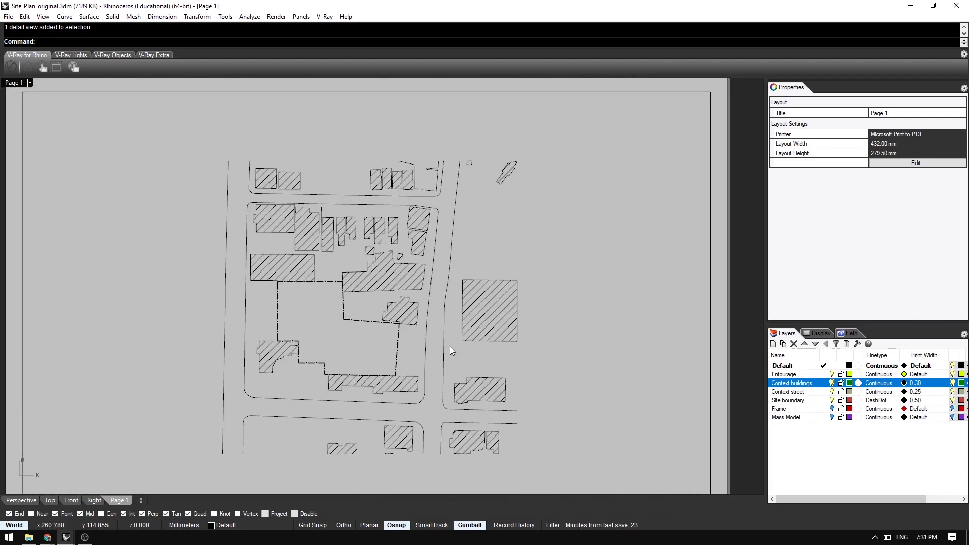
scroll(374, 338, "up", 4)
scroll(410, 316, "down", 3)
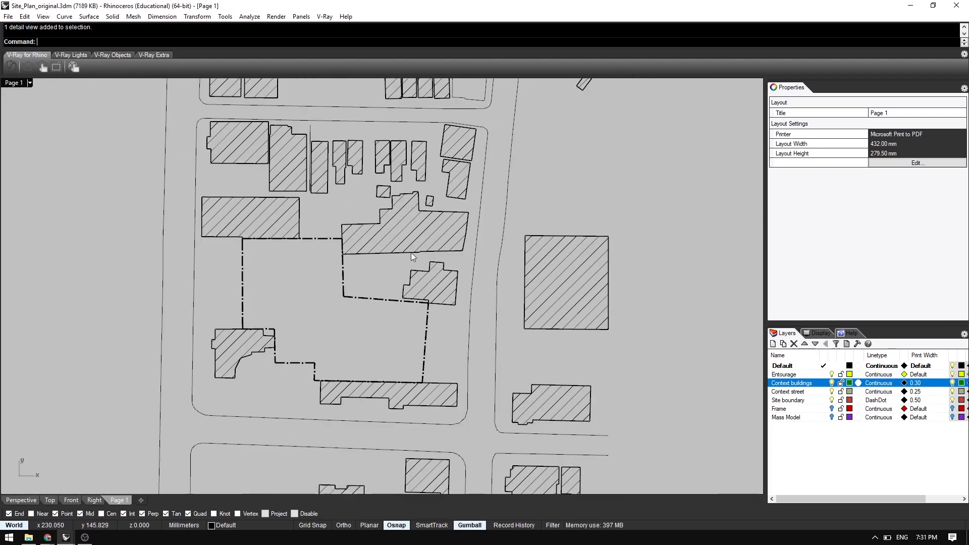
double_click(413, 225)
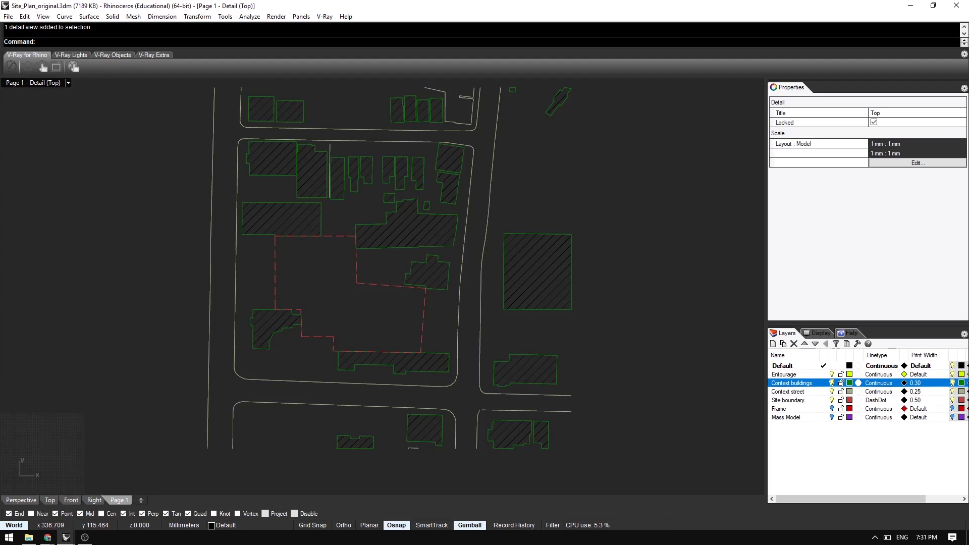
type("SelHatch")
key("Return")
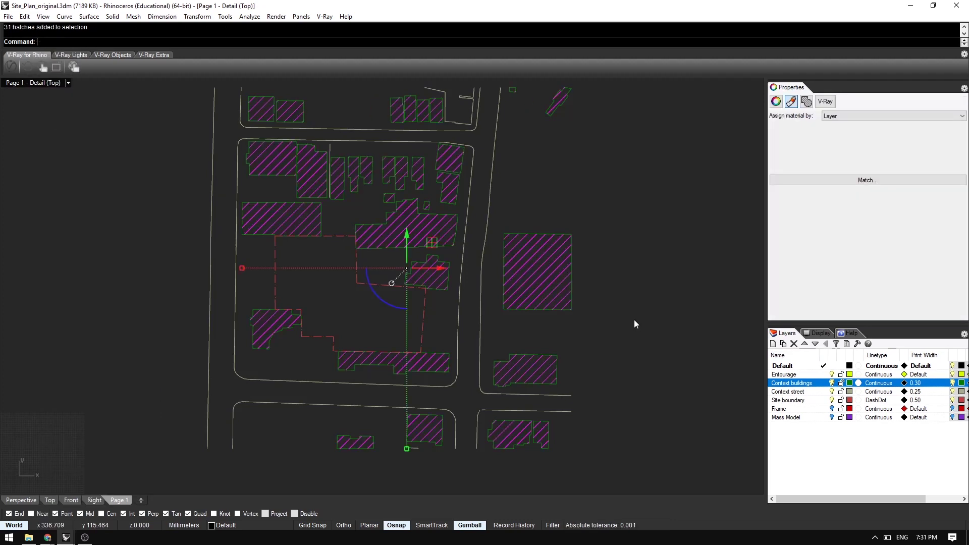
- Change the hatches' pattern scale to 20, then to 15, in Properties
left_click(806, 101)
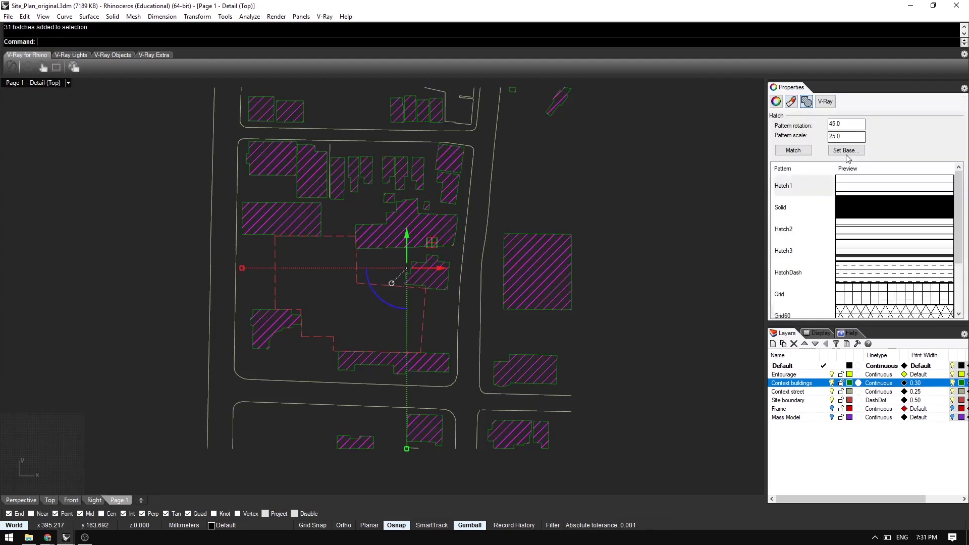
double_click(835, 137)
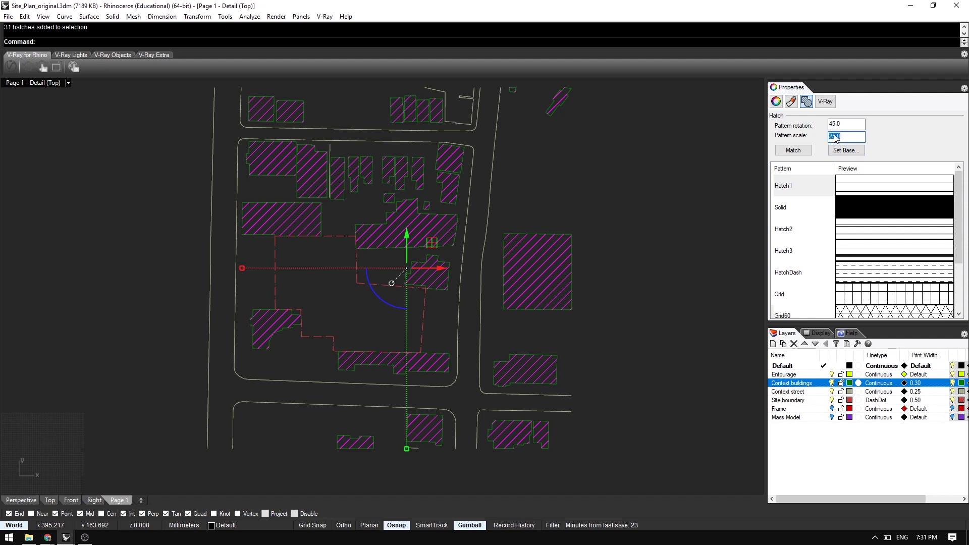
type("20")
key("Return")
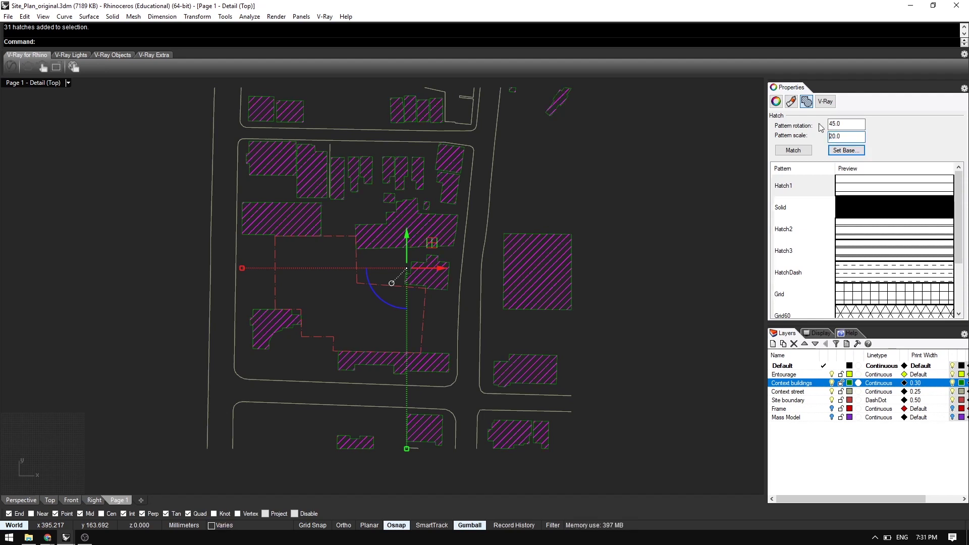
double_click(835, 136)
type("15")
key("Return")
double_click(656, 226)
scroll(360, 283, "down", 3)
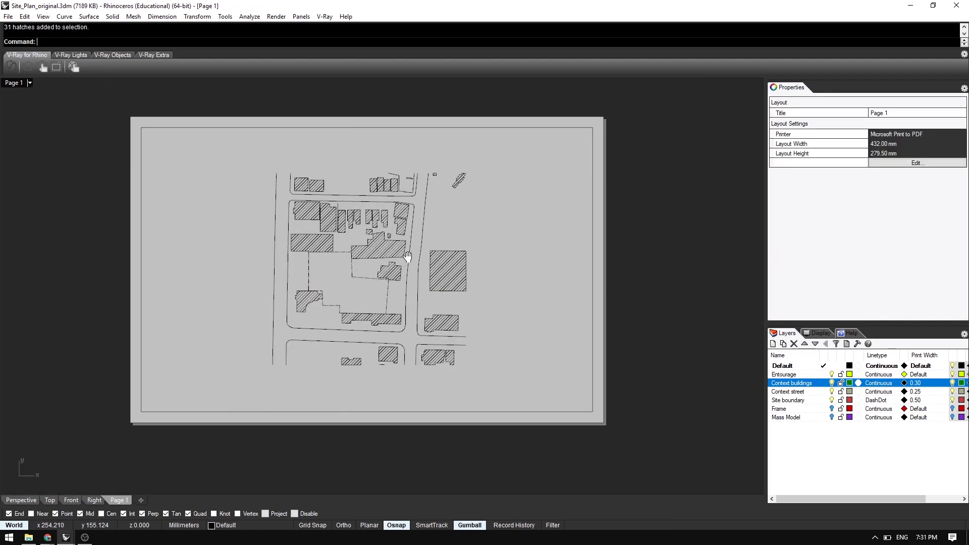
right_click_drag(343, 250, 386, 266)
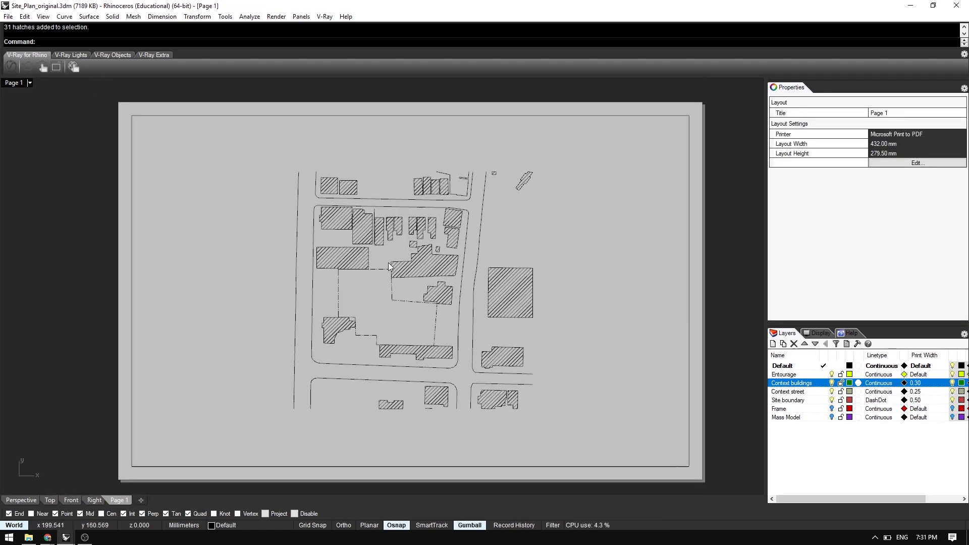
- In the Print dialog, set the destination to Image File at 300 dpi
type("Print")
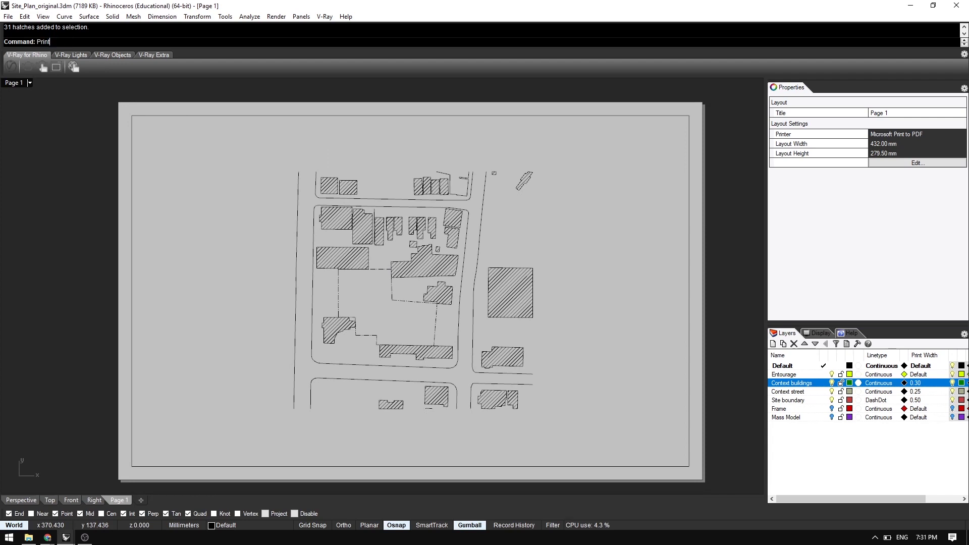
key("Return")
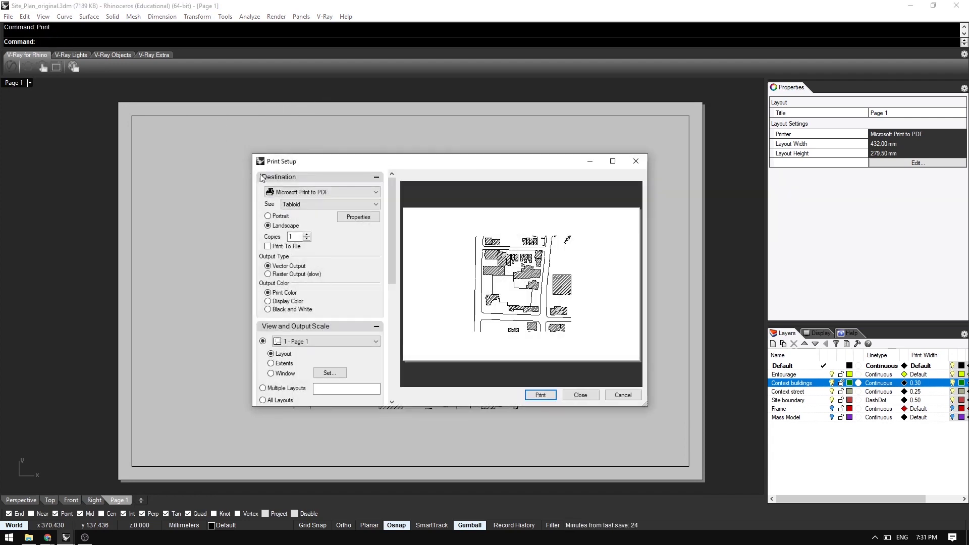
left_click(312, 195)
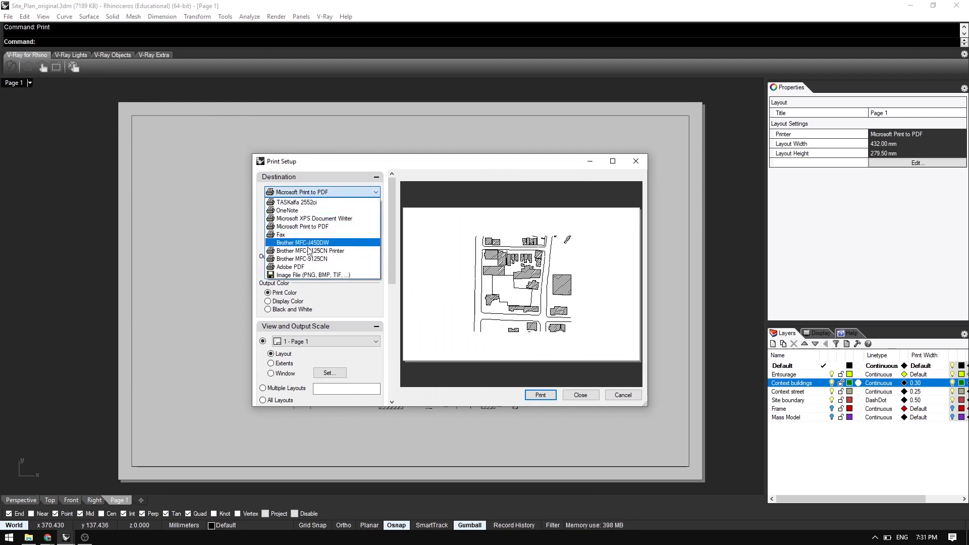
left_click(311, 275)
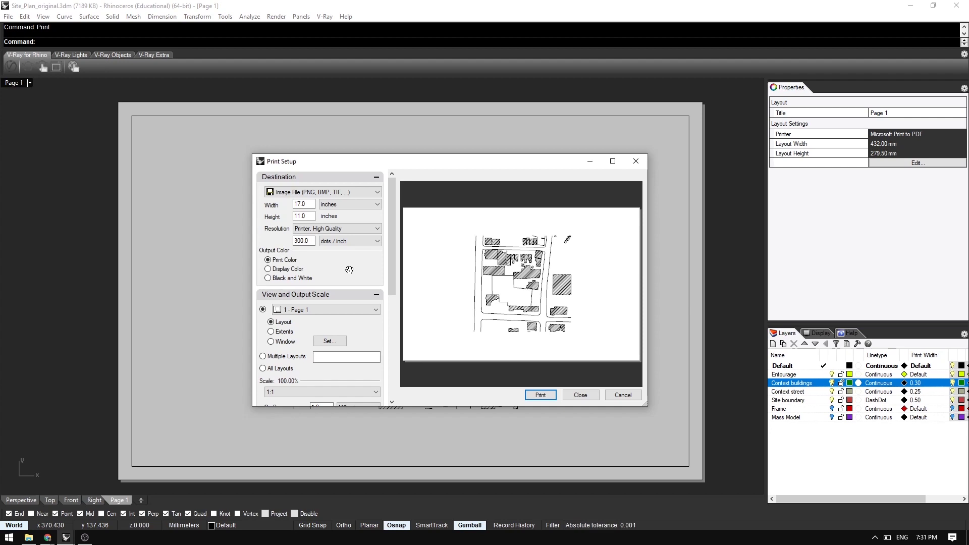
left_click(295, 241)
key("shift+Tab")
key("shift+Tab")
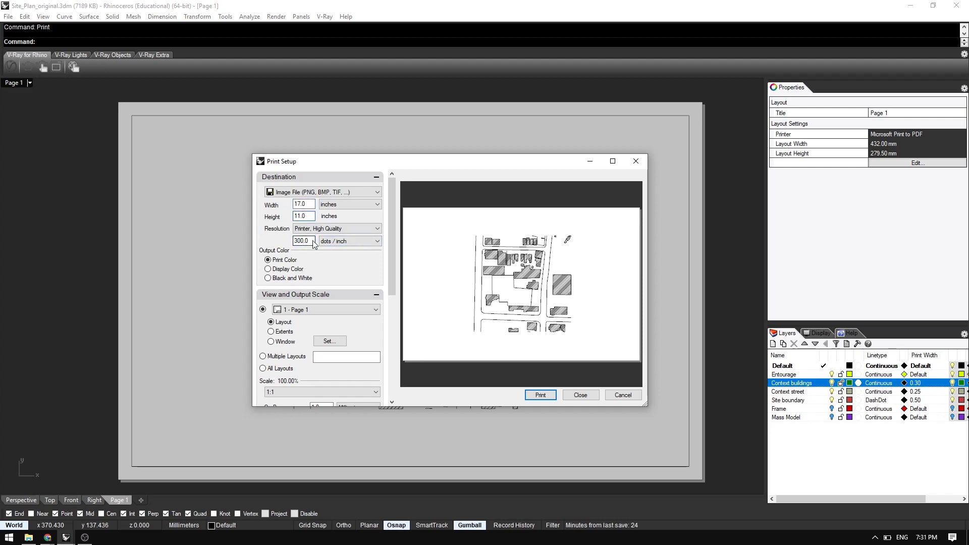
- Print the layout and save the image as 'site plan'
left_click(540, 395)
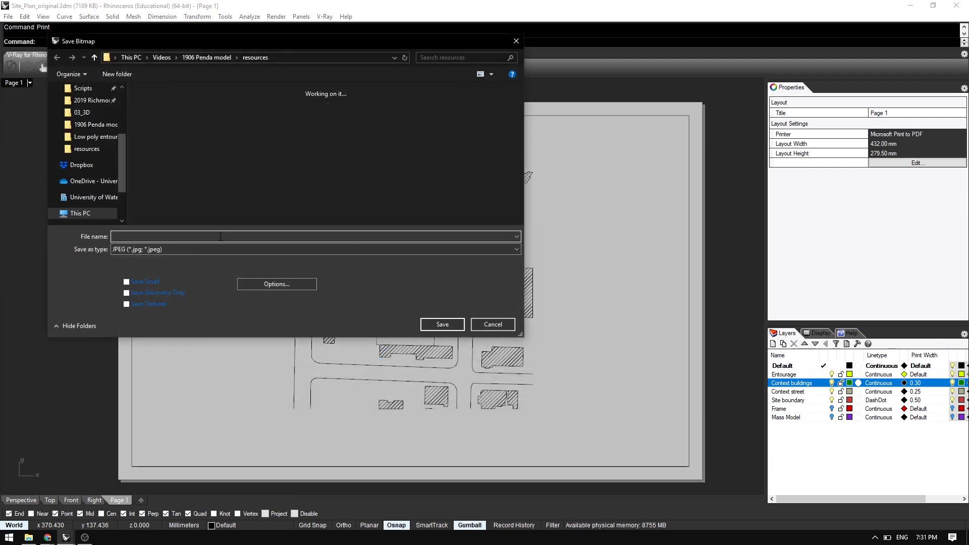
type("site plan")
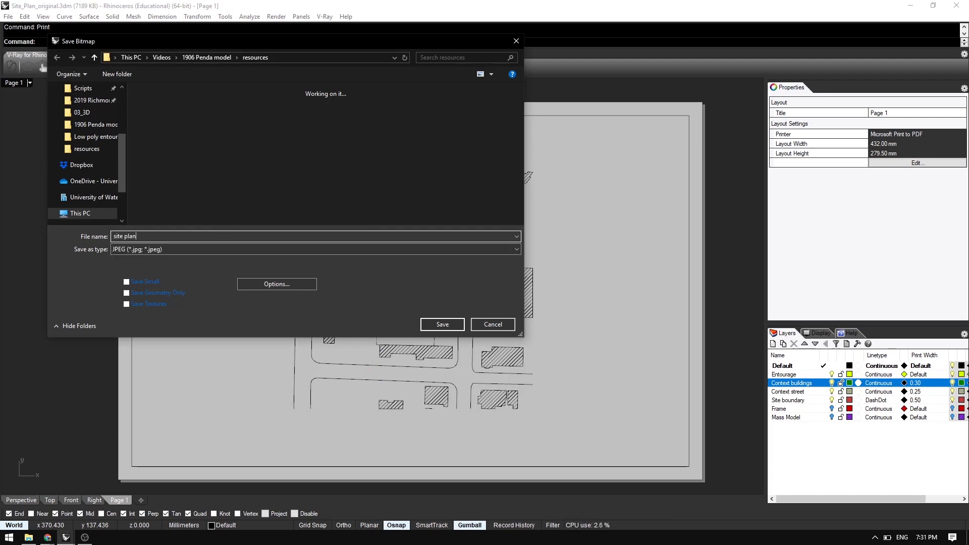
key("Return")
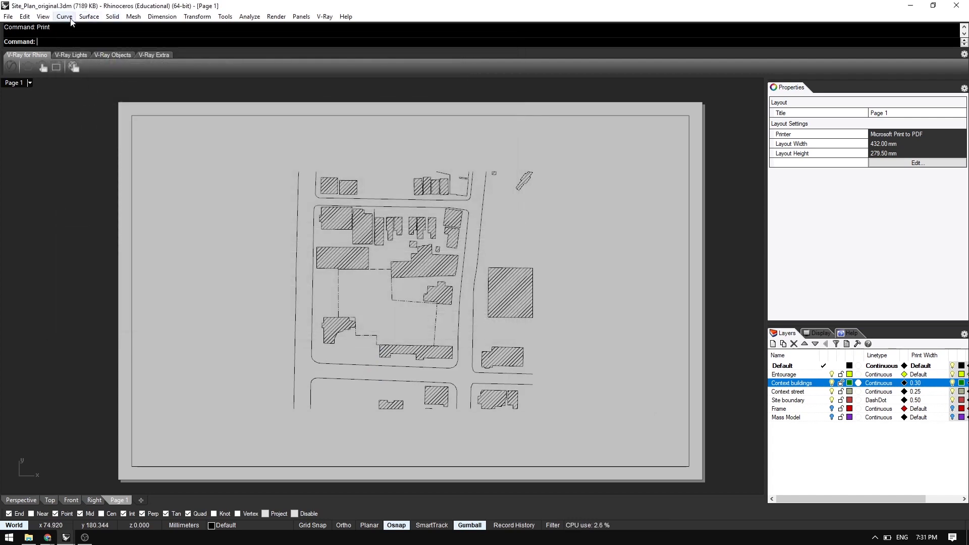
- In the zoomed-extents Perspective view, turn on the Frame and Mass Model layers
left_click(50, 500)
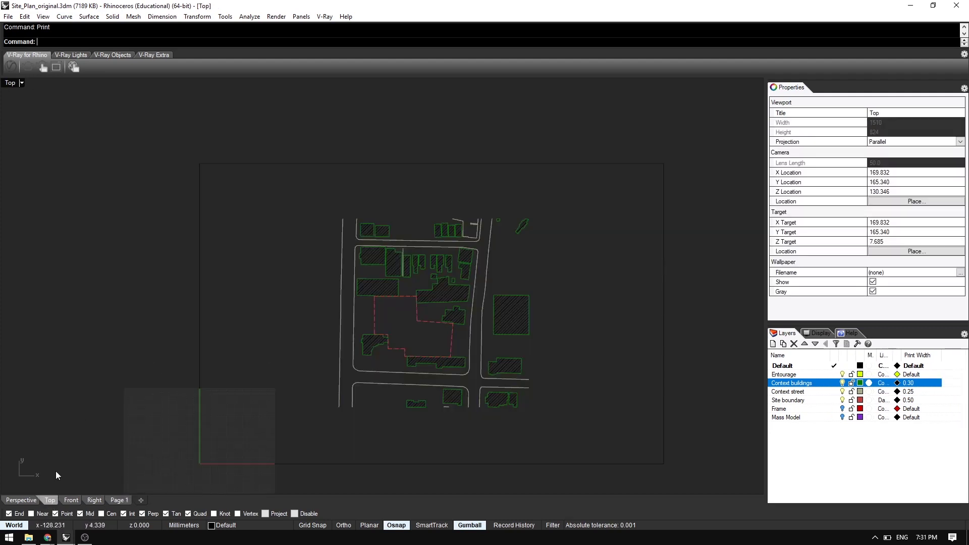
left_click(21, 500)
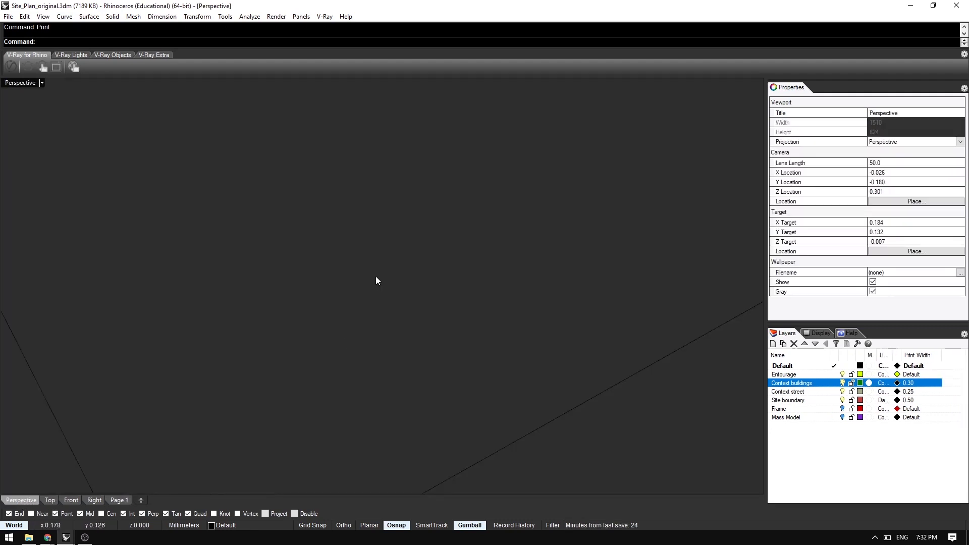
scroll(378, 272, "down", 5)
key("ctrl+alt+e")
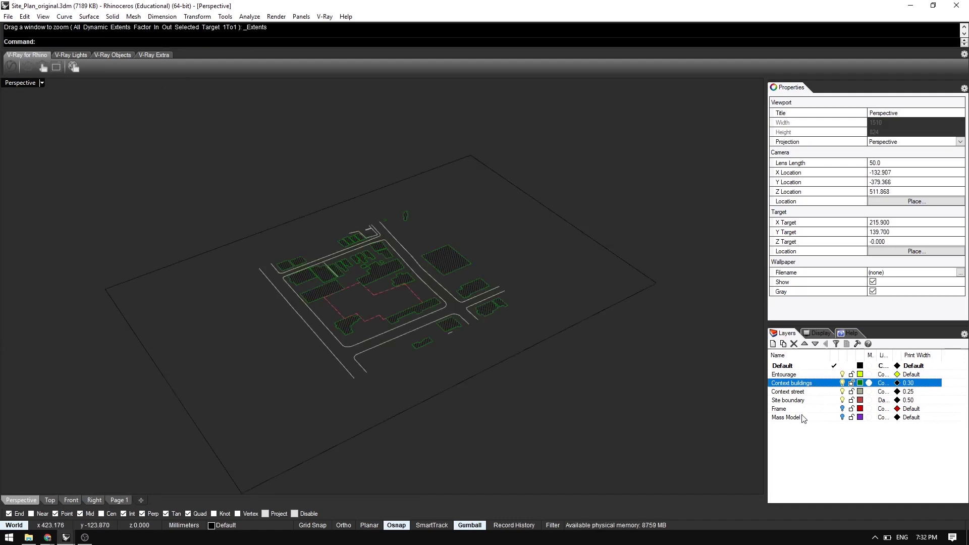
left_click(842, 409)
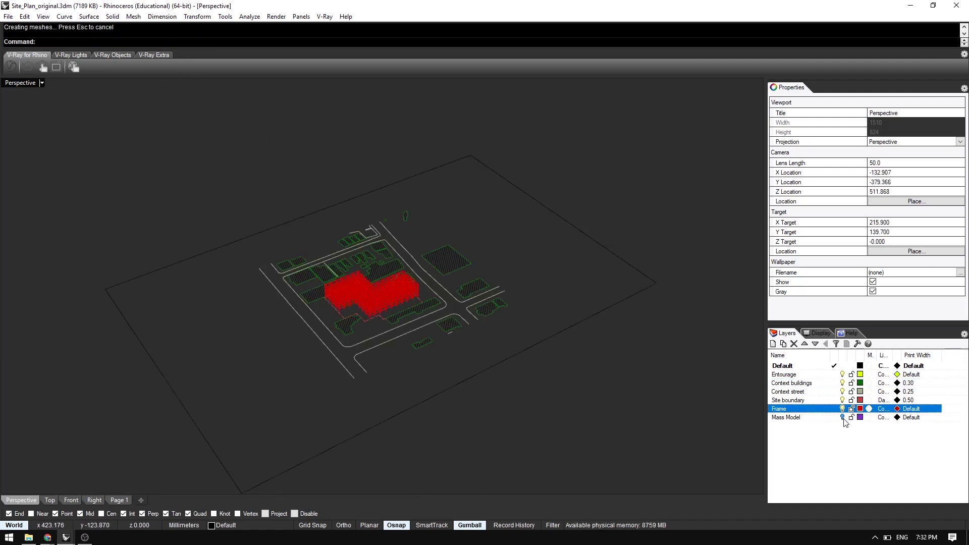
left_click(842, 418)
- Orbit and pan to the model, then select the frame boundary curve
right_click_drag(526, 440, 372, 347)
scroll(372, 347, "up", 3)
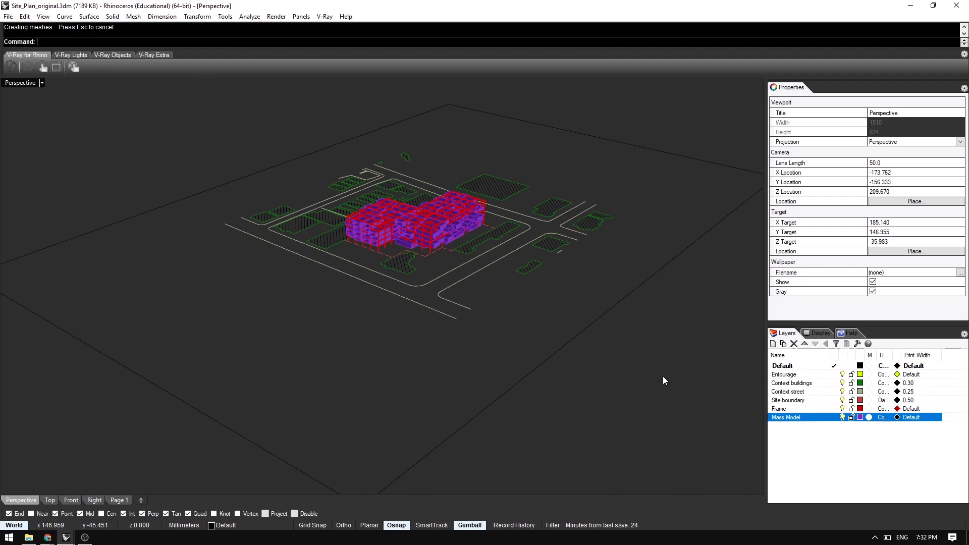
scroll(428, 225, "up", 2)
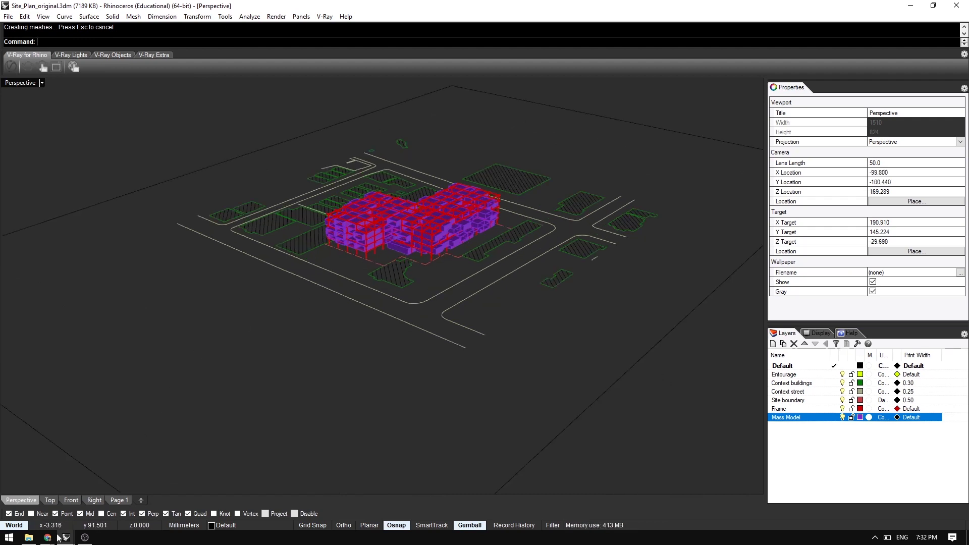
scroll(419, 308, "down", 3)
right_click_drag(485, 353, 558, 368, "shift")
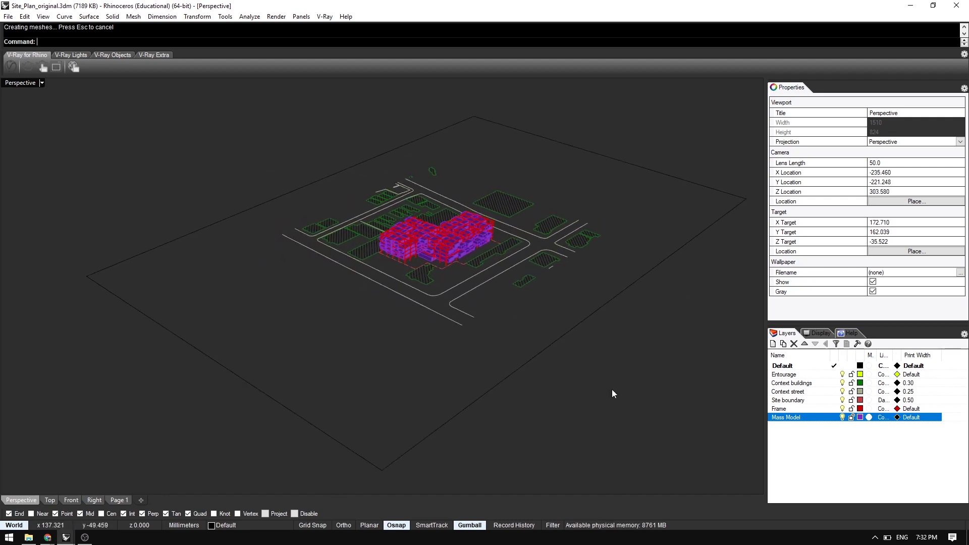
left_click_drag(533, 319, 534, 321)
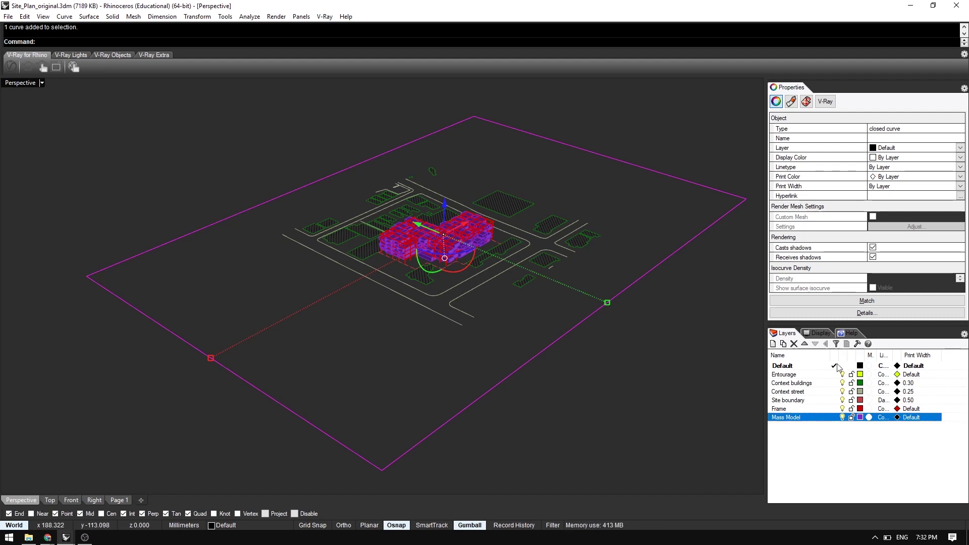
- On the Default layer, create a planar tabletop surface from the frame curve
left_click(805, 368)
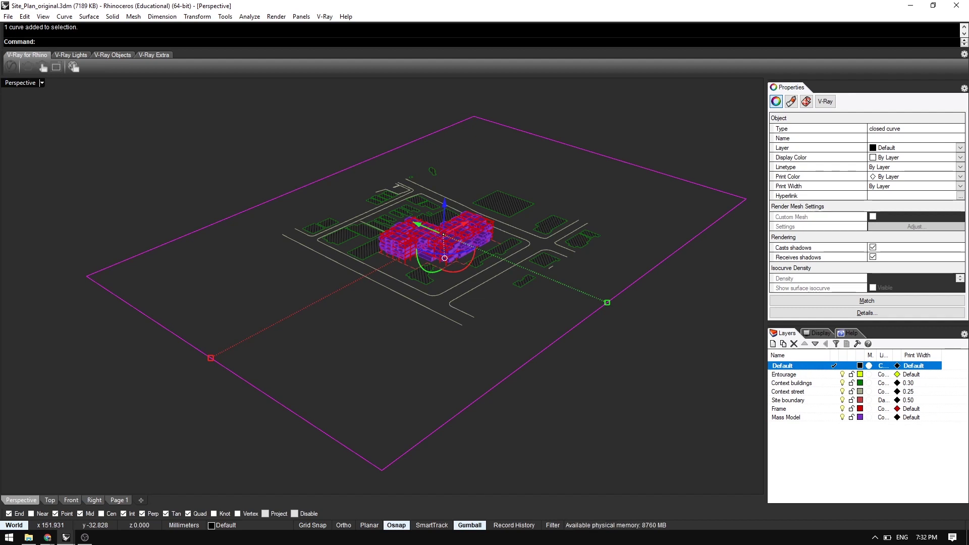
type("PlanarSrf")
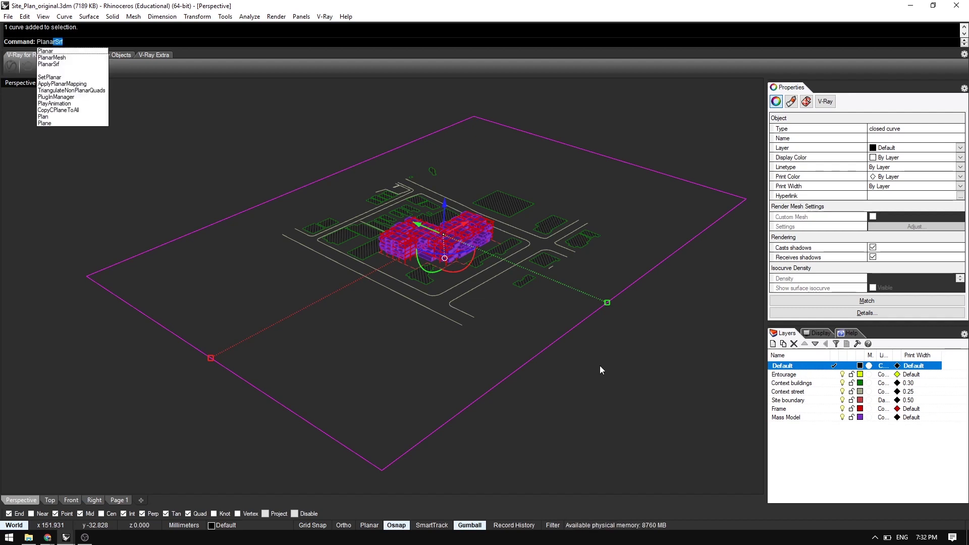
key("Return")
left_click(625, 381)
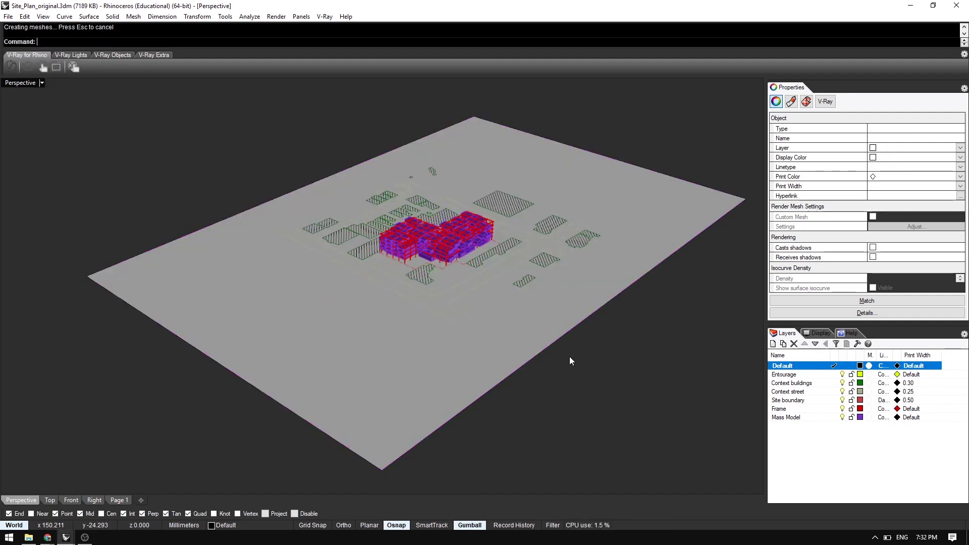
- In the V-Ray Asset Editor, add a Generic material named 'Table top'
left_click(11, 66)
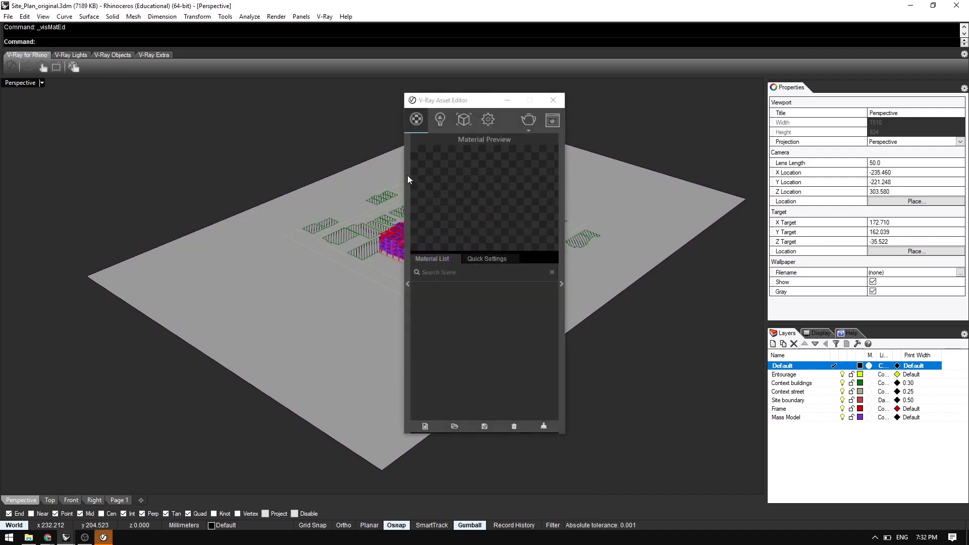
left_click(432, 426)
left_click(445, 254)
left_click(426, 286)
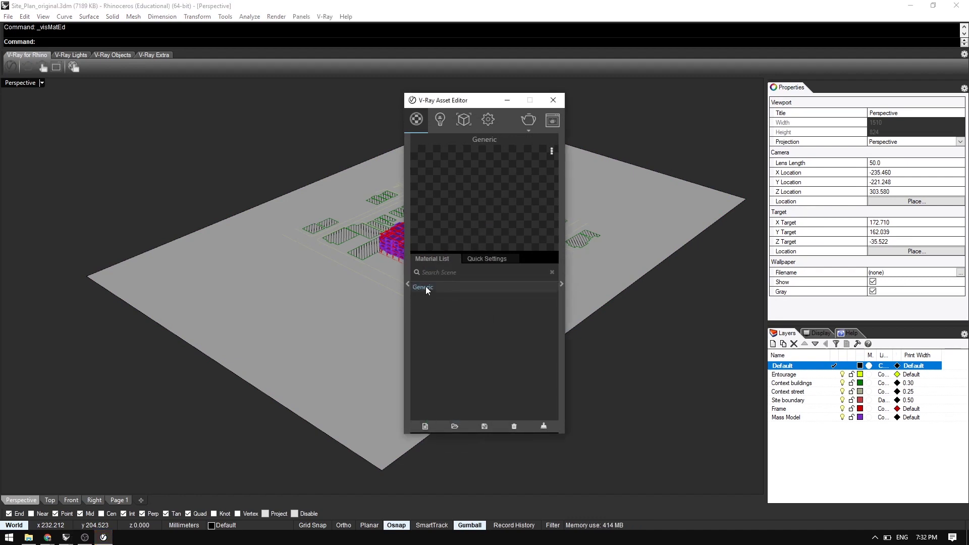
type("Table top")
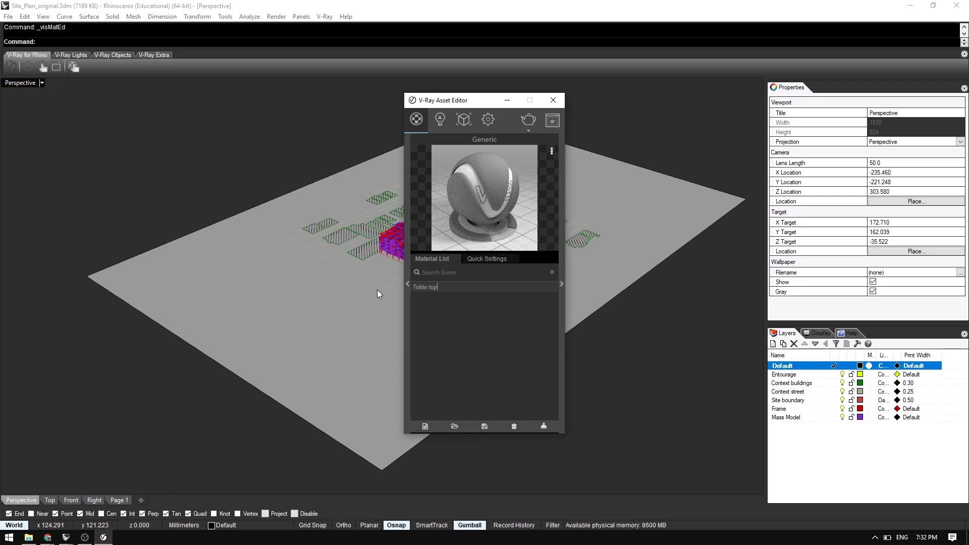
key("Return")
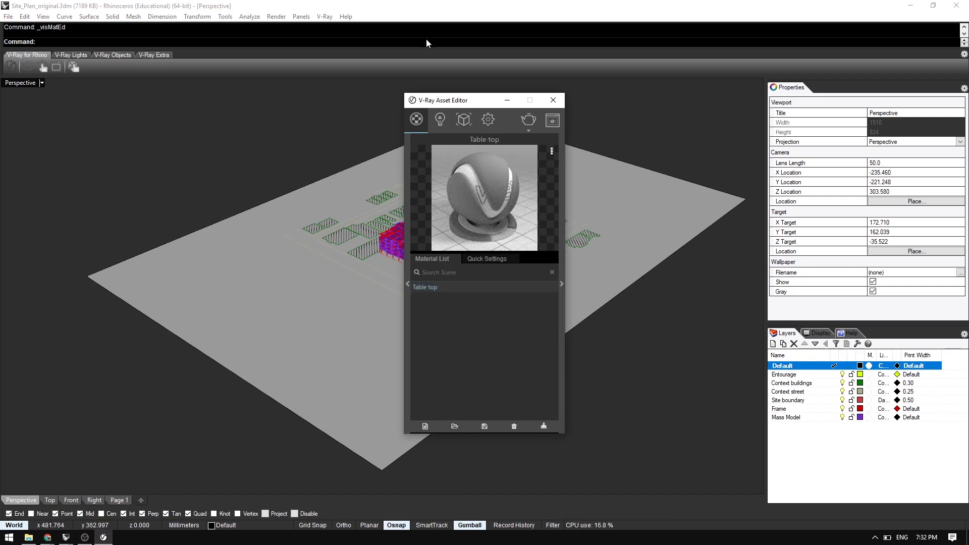
- Move the Asset Editor aside and expand the Table top material's full settings
left_click_drag(477, 99, 130, 113)
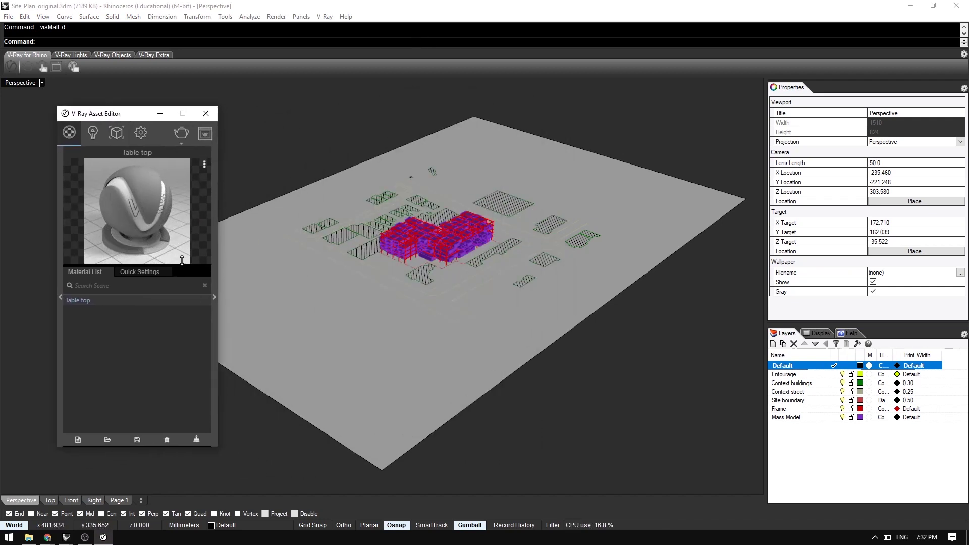
left_click(213, 286)
left_click_drag(269, 120, 229, 162)
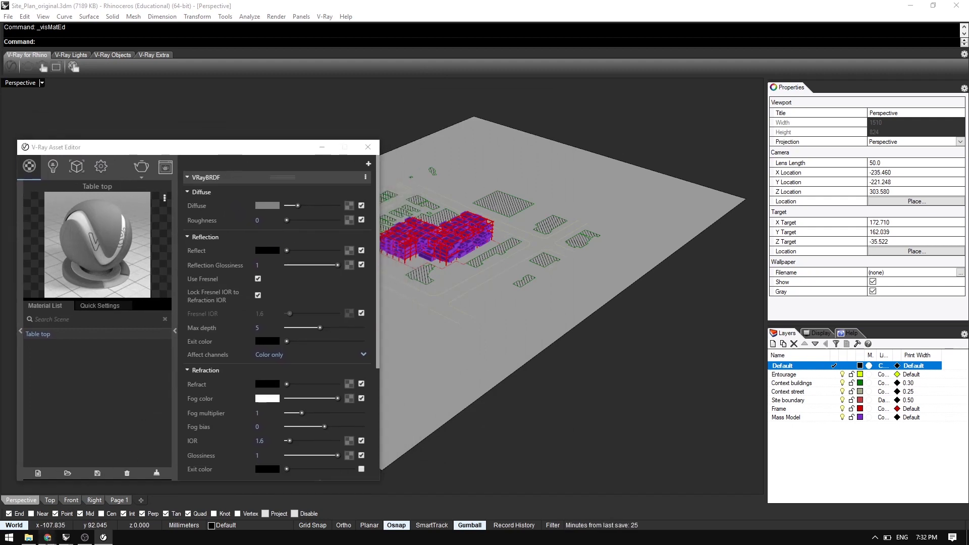
mouse_move(48, 536)
left_click(197, 471)
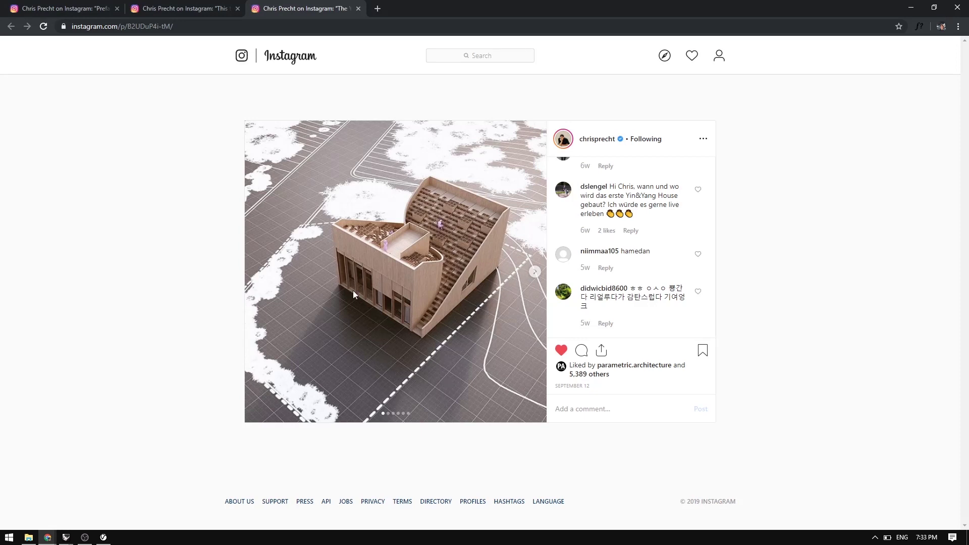
- Browse the aerial site and close-up photos of the house model, then minimize Chrome
left_click(535, 272)
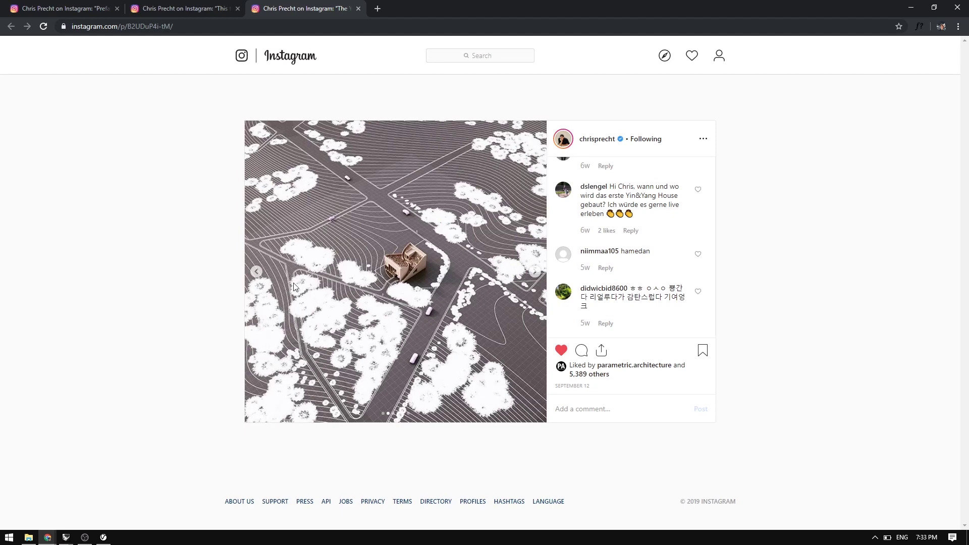
left_click(257, 272)
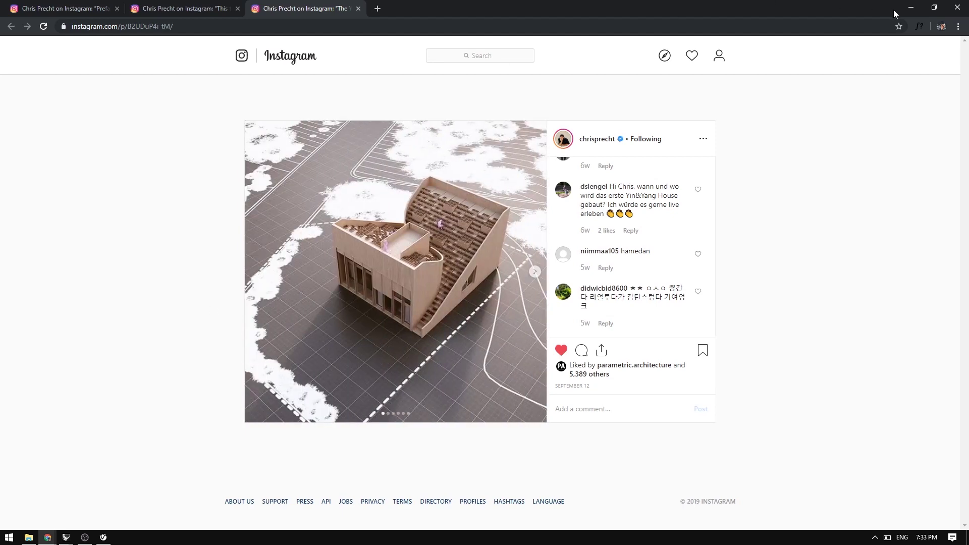
left_click(911, 8)
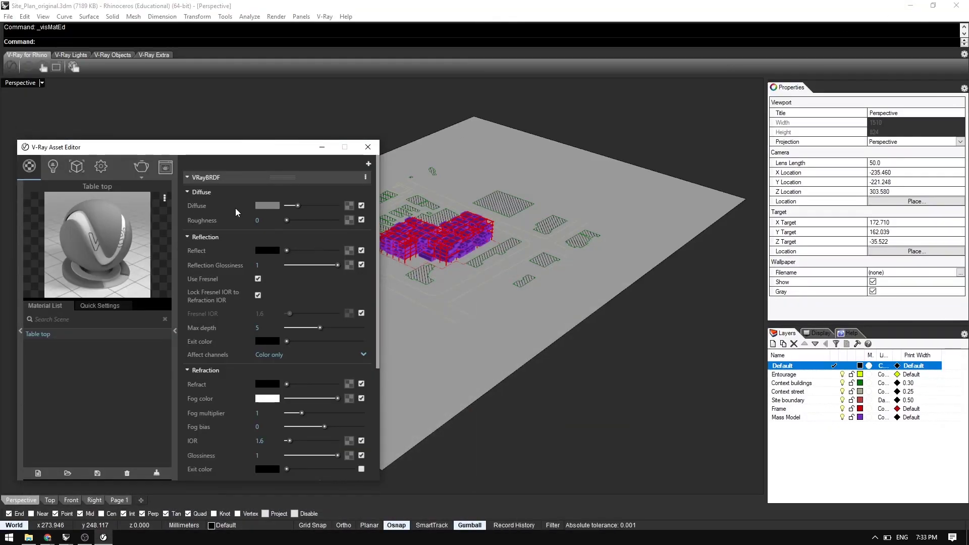
- Map a V-Ray Grid texture to Table top's diffuse colour with U and V widths 0.01
left_click(349, 205)
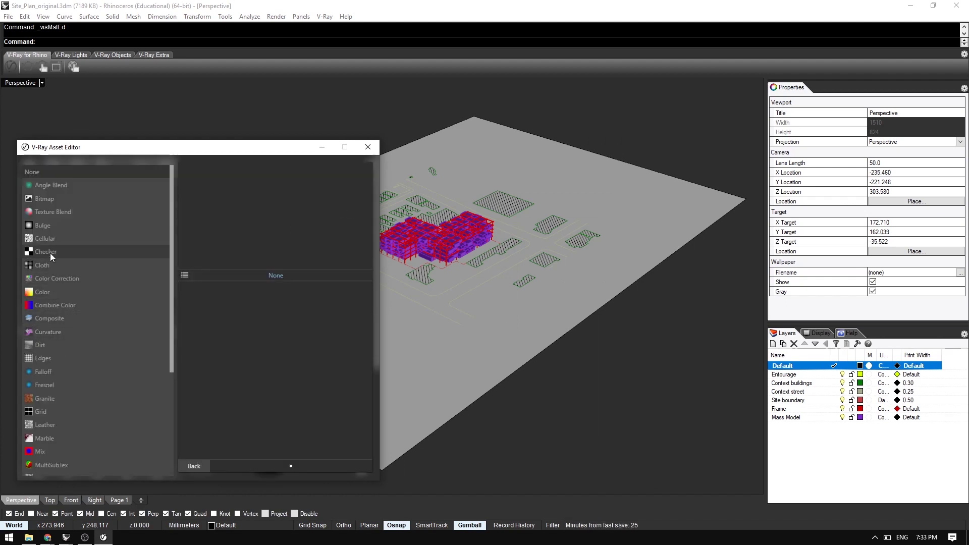
left_click(44, 412)
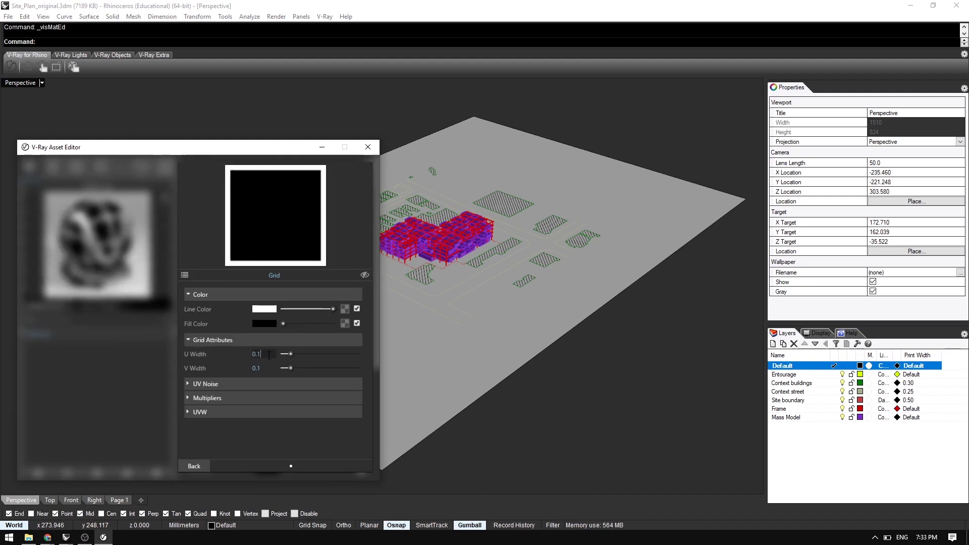
left_click(250, 354)
type("0.01")
key("Return")
key("Tab")
type("0.01")
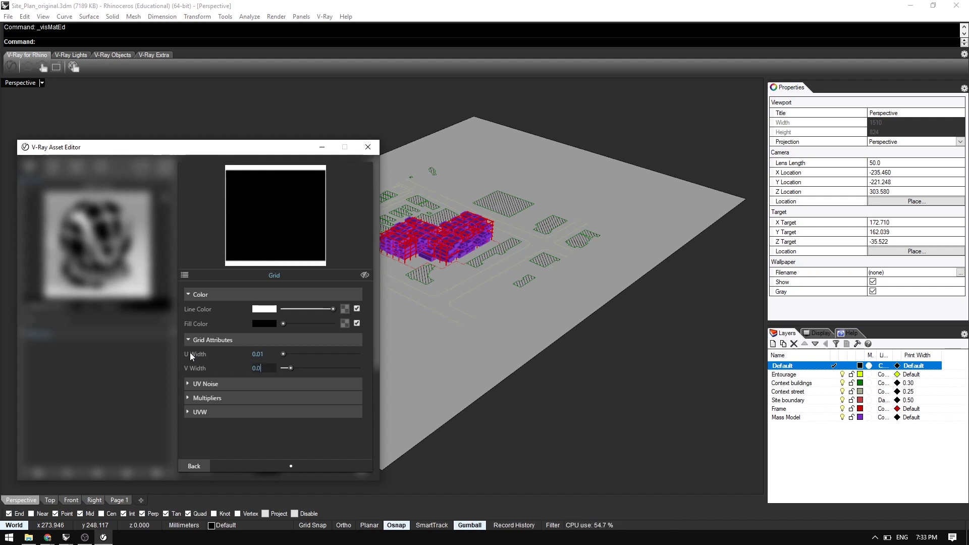
key("Return")
- Put a second Grid texture in the grid's Fill Color with U and V widths 0.01
left_click(345, 325)
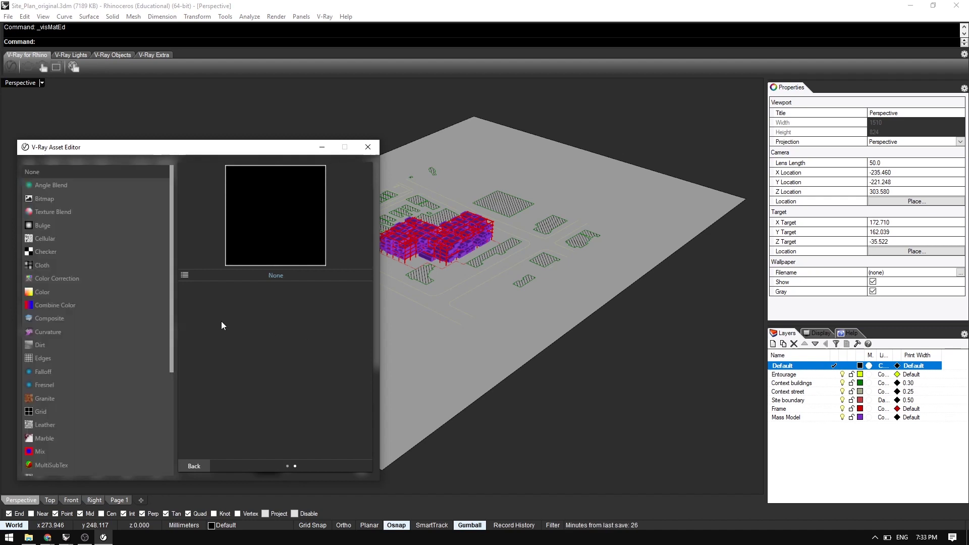
left_click(58, 413)
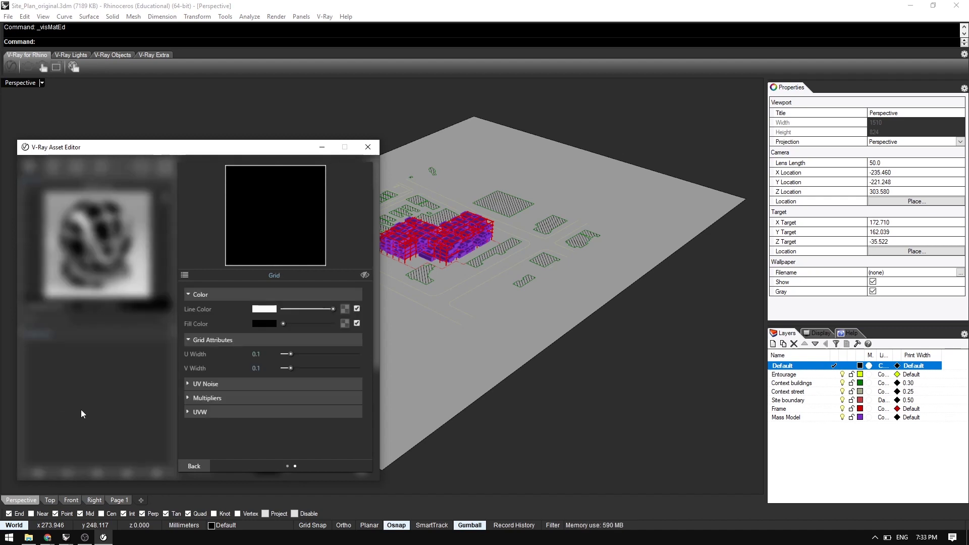
left_click(272, 357)
type("0.01")
key("Return")
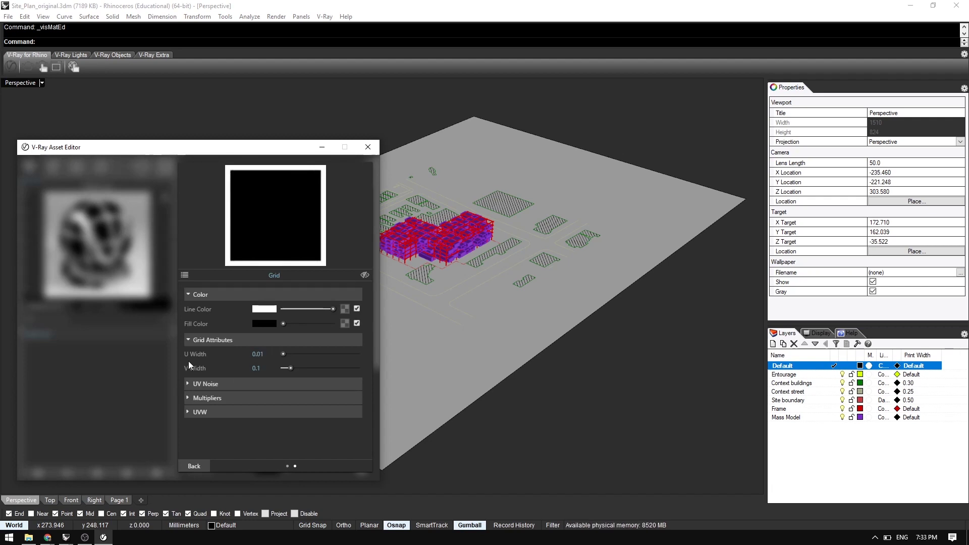
key("Tab")
type("0.01")
key("Return")
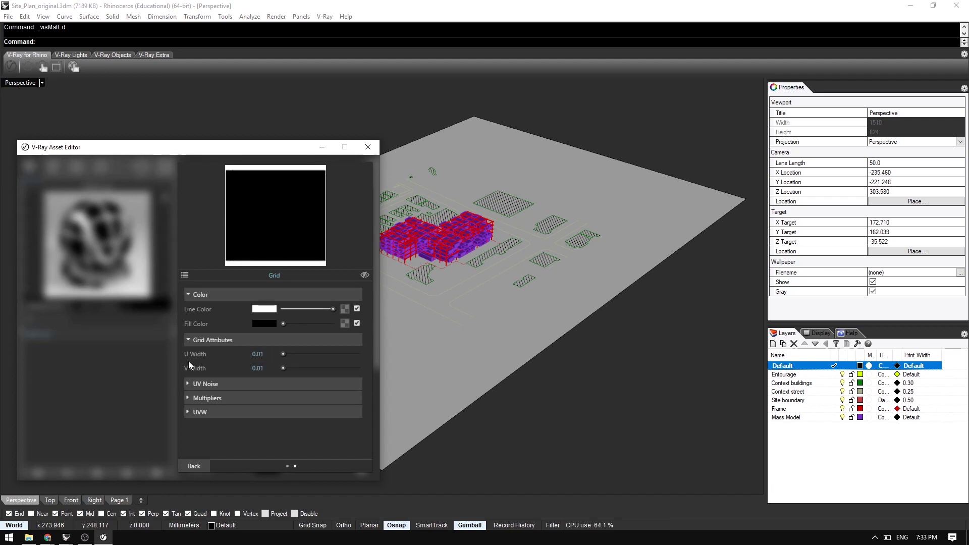
- Set the UVW U and V Repeat to 10 and go back to the Table top material
left_click(218, 398)
left_click(218, 398)
left_click(202, 411)
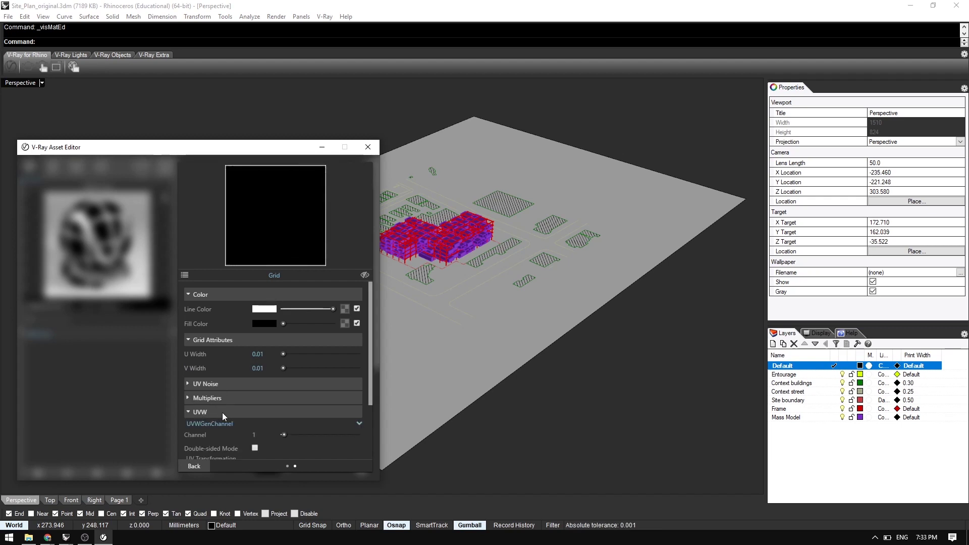
scroll(225, 432, "down", 3)
left_click(258, 411)
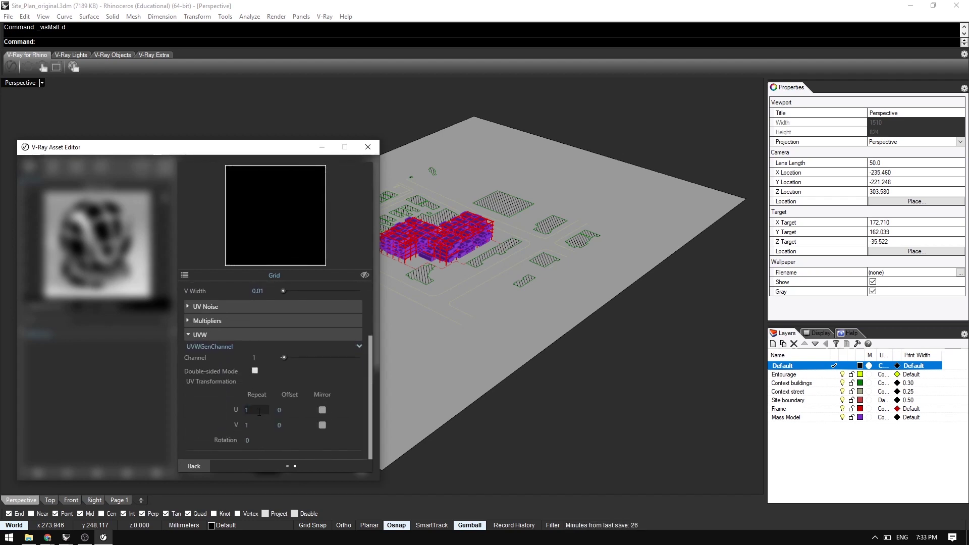
type("0")
left_click(267, 426)
type("0")
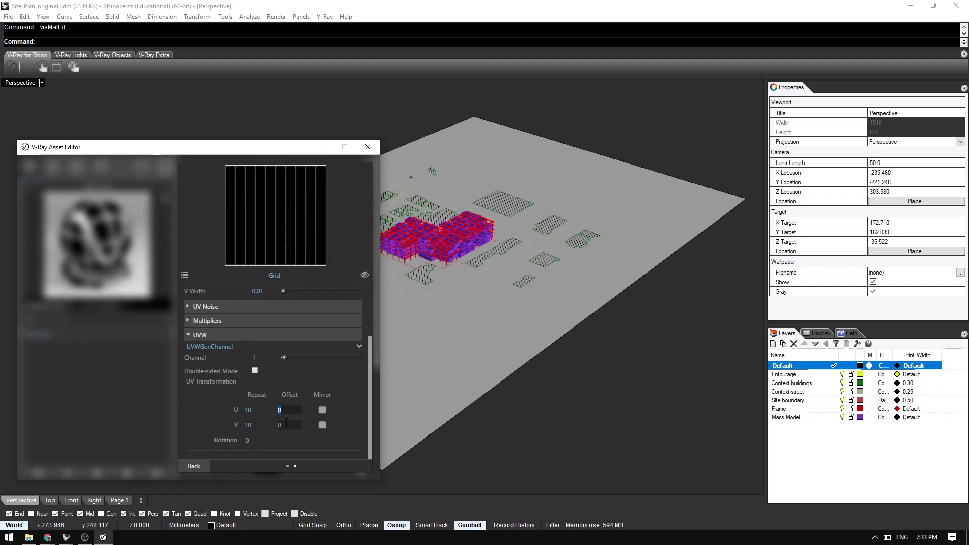
key("Tab")
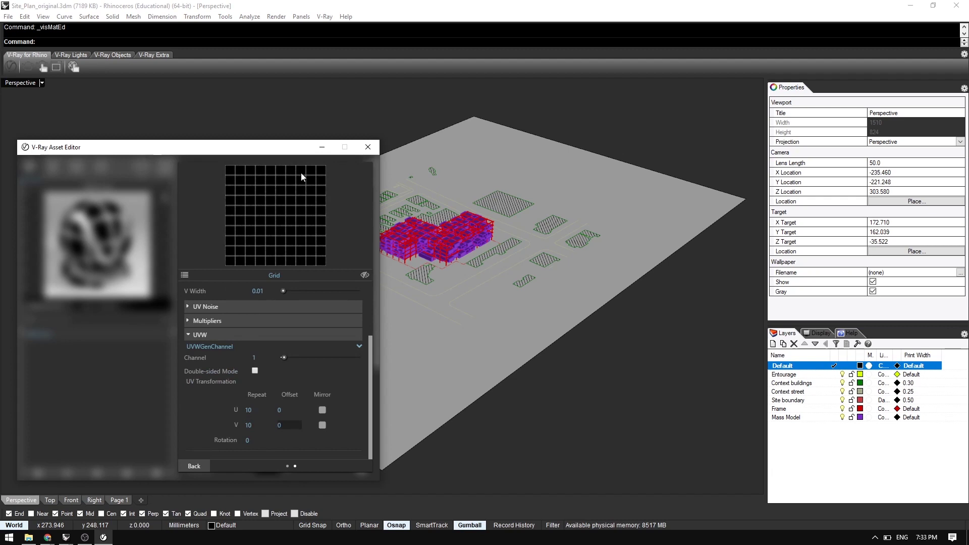
left_click(197, 466)
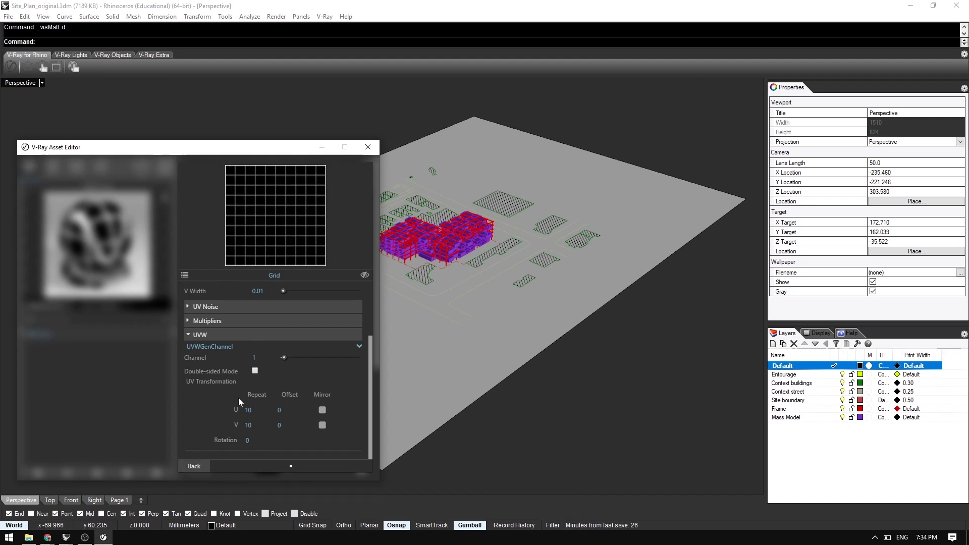
left_click(193, 464)
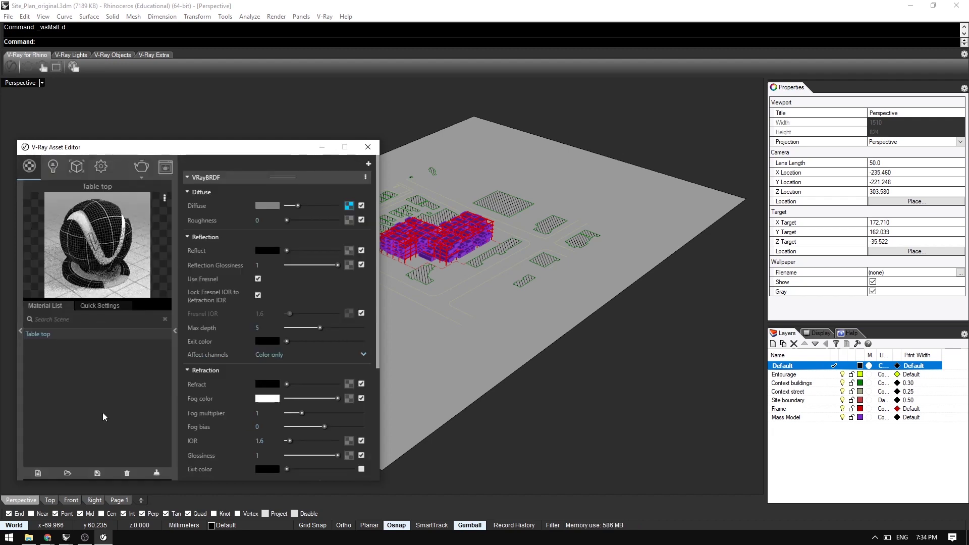
- Add a Diffuse layer to the Table top material and set its colour to full white
left_click(368, 165)
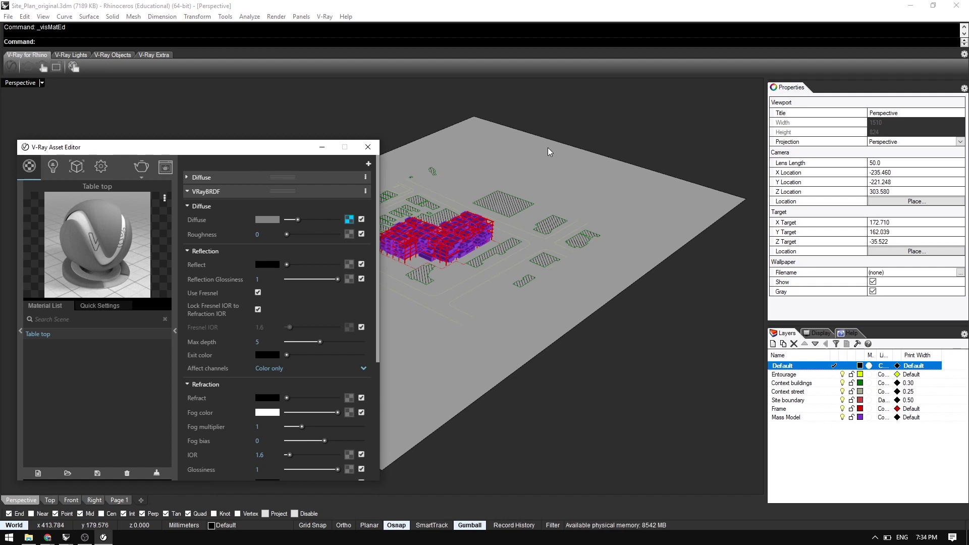
left_click(188, 177)
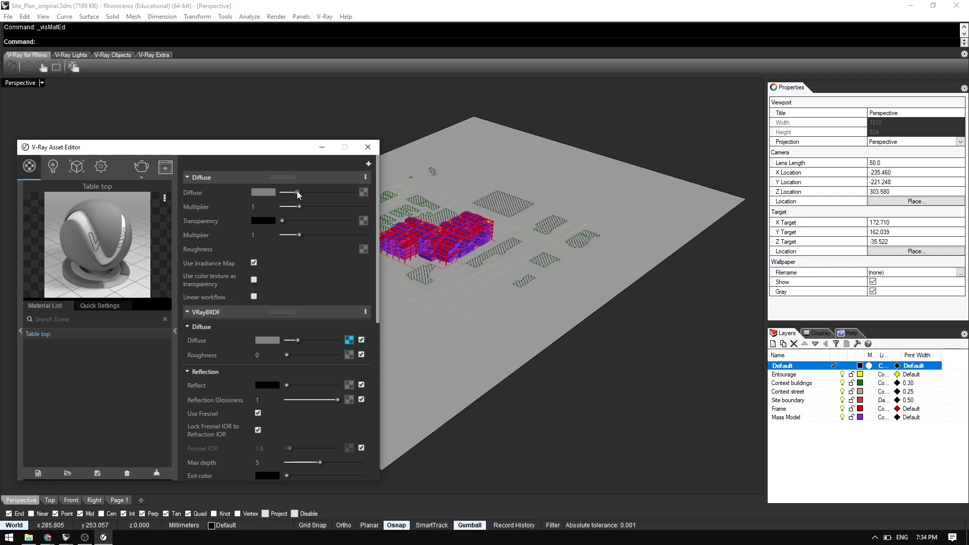
left_click_drag(297, 191, 364, 195)
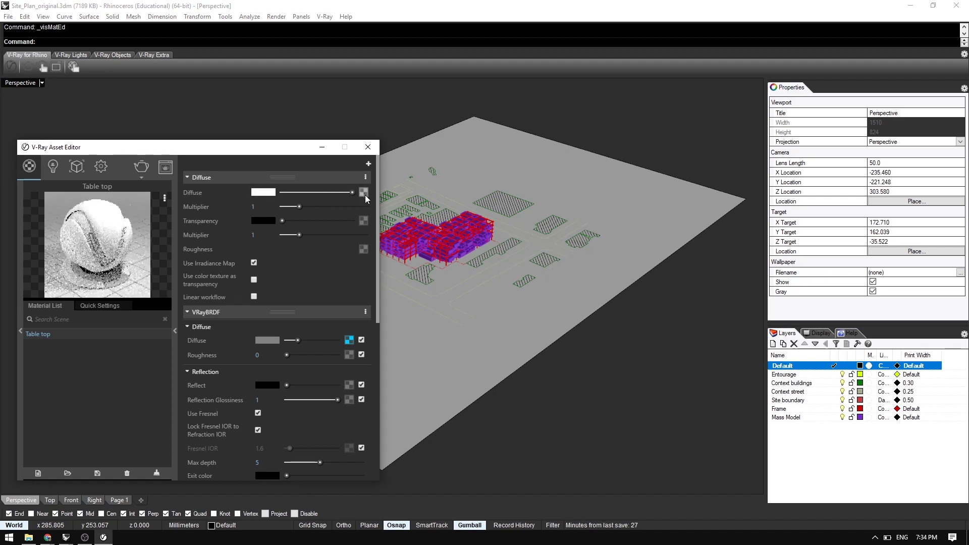
- Load site plan.jpg as the Diffuse layer's transparency bitmap using mapping channel 2
left_click(364, 221)
left_click(42, 199)
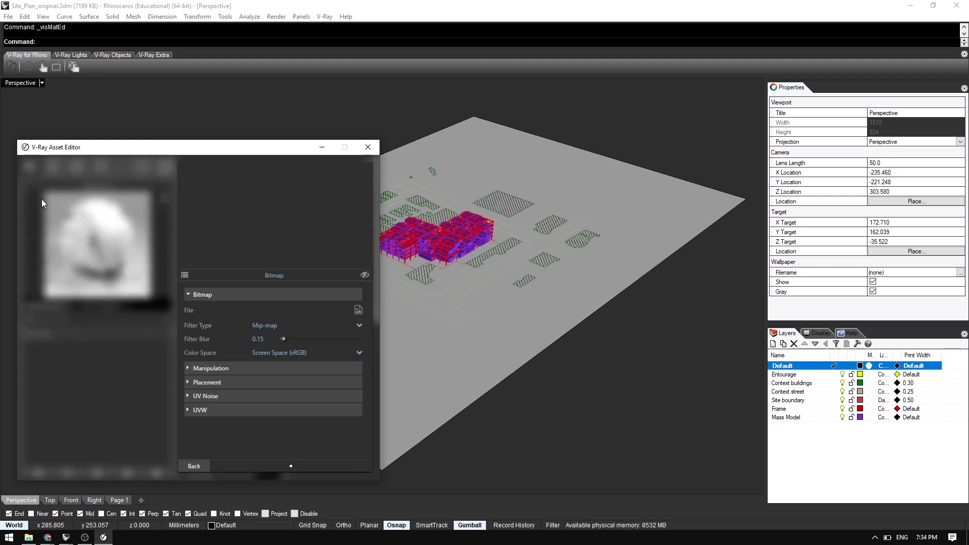
left_click(305, 237)
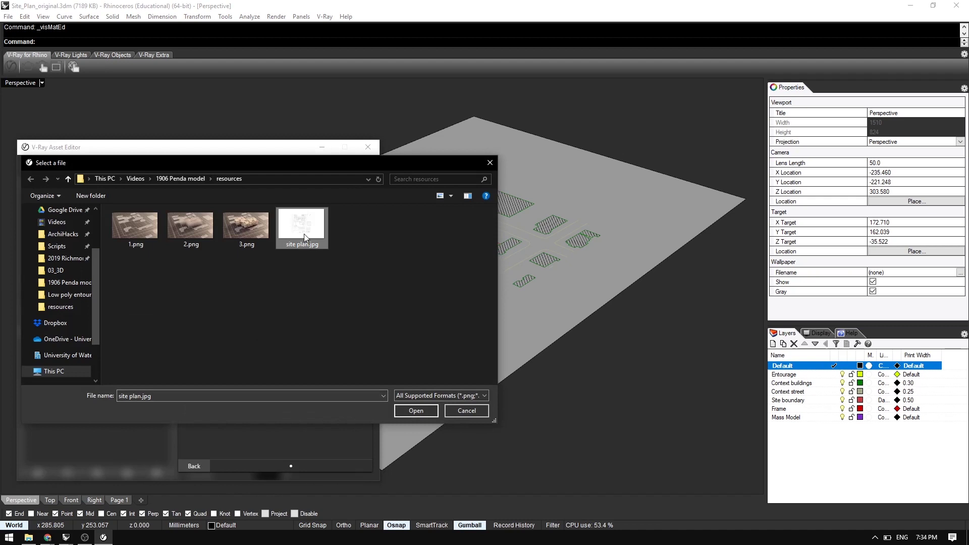
double_click(306, 236)
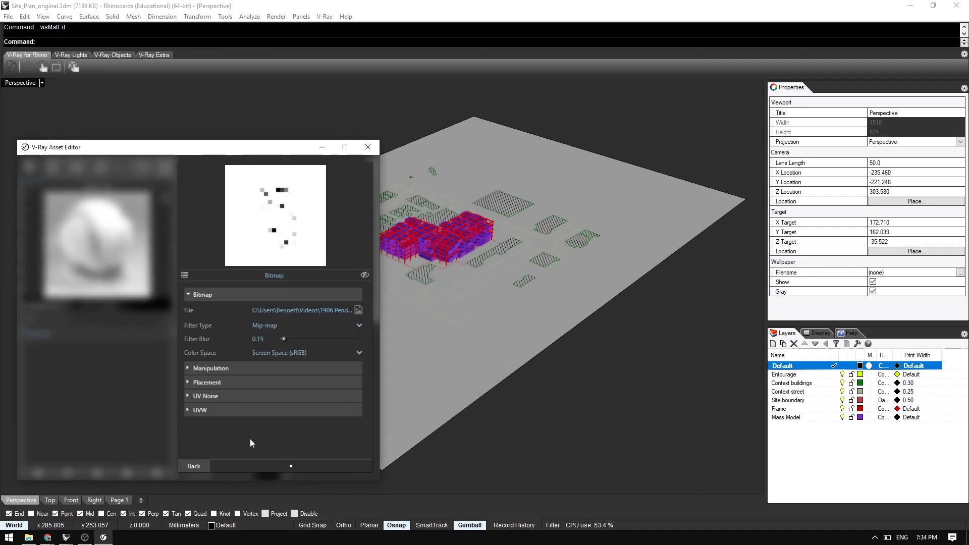
left_click(208, 409)
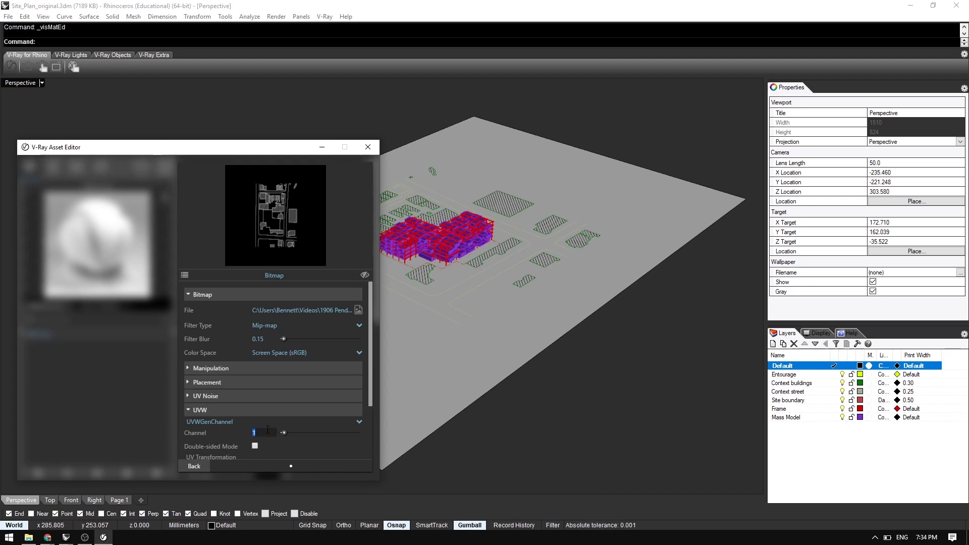
left_click(263, 431)
type("2")
key("Return")
left_click(198, 468)
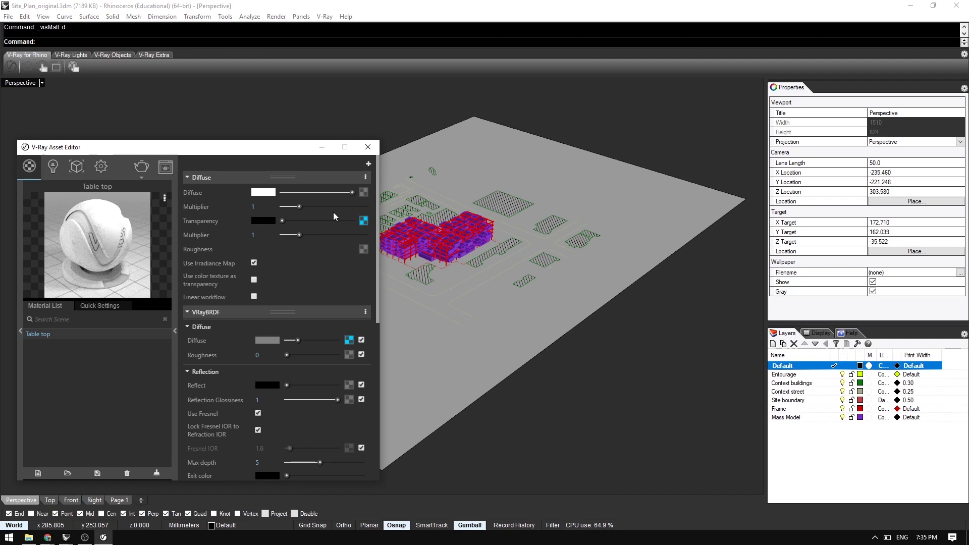
- Invert the site plan transparency texture
left_click(362, 220)
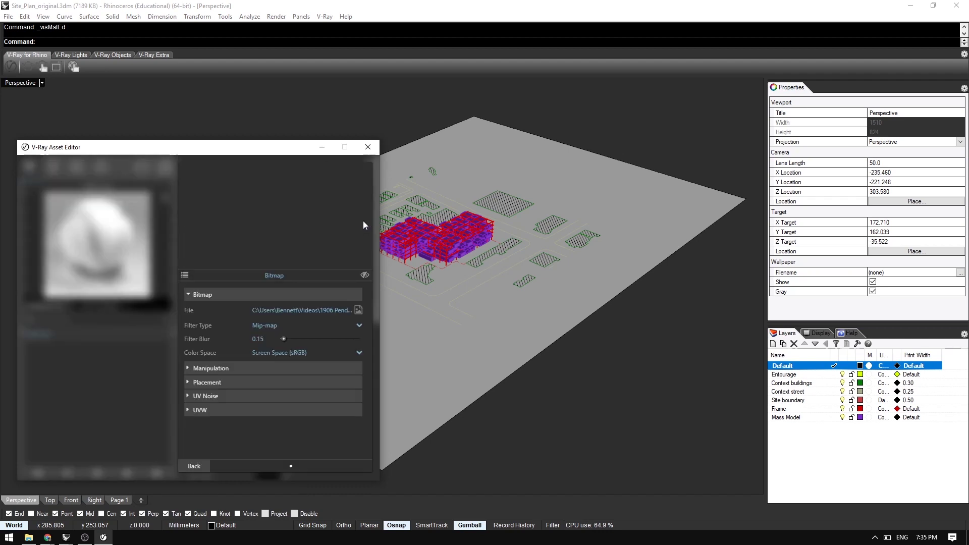
left_click(228, 368)
left_click(255, 382)
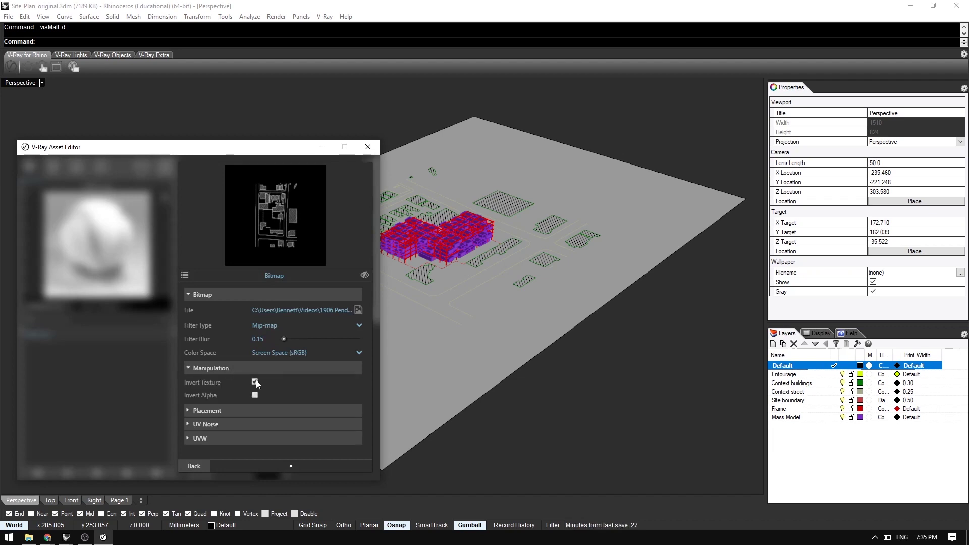
left_click(196, 465)
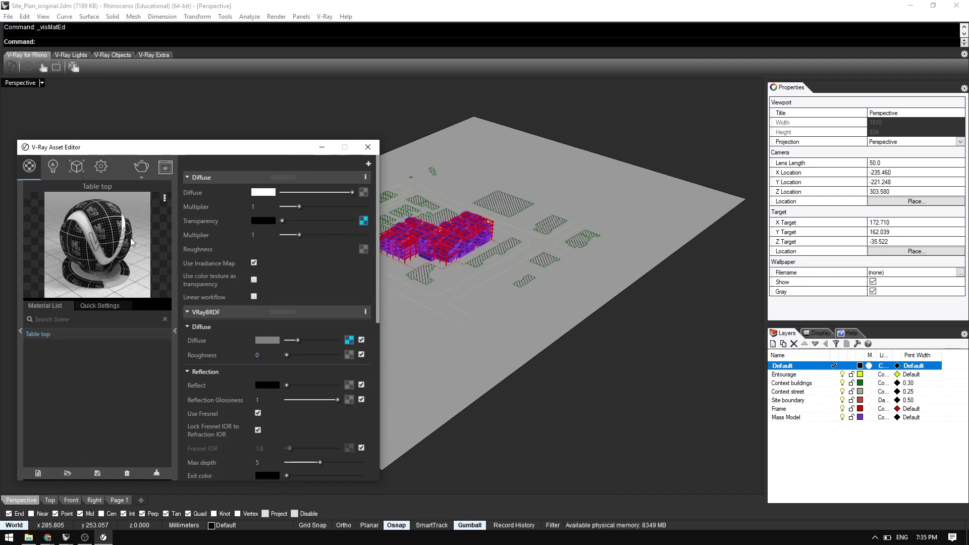
- Apply the Table top material to the selected site-plan objects and start a V-Ray render
right_click(46, 334)
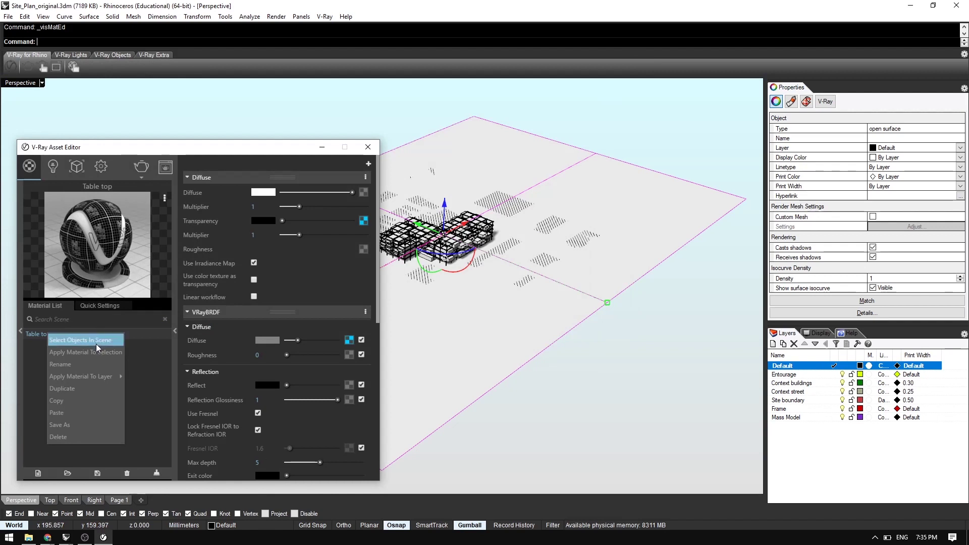
left_click(78, 350)
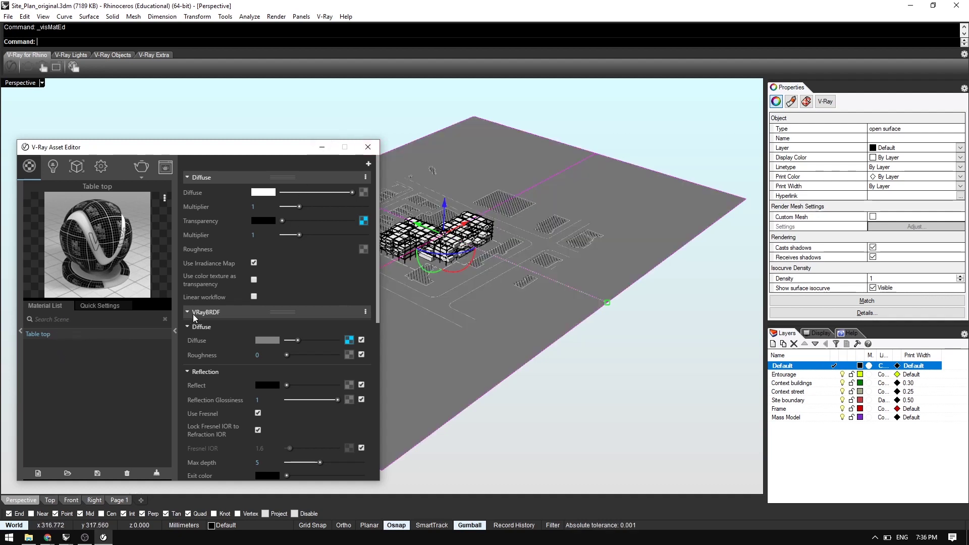
left_click(25, 70)
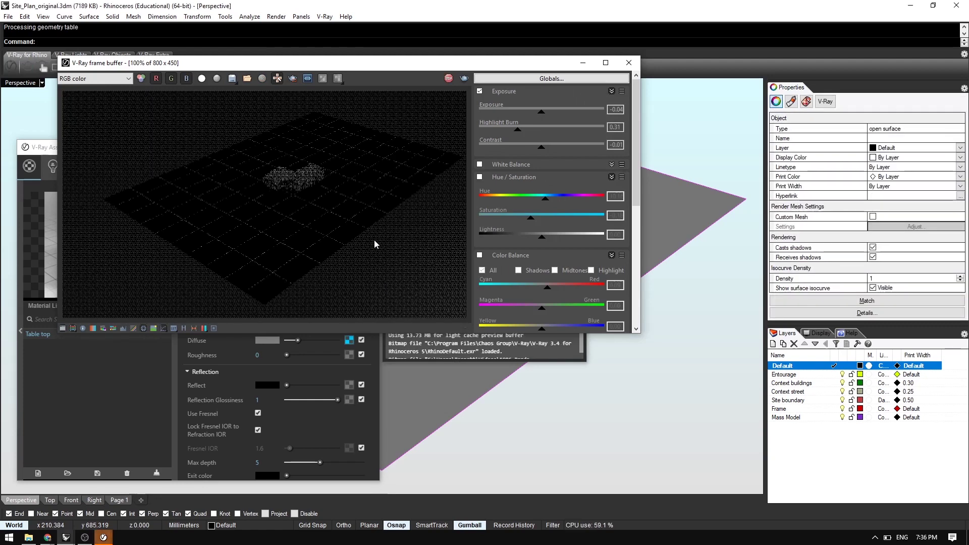
- Zoom in and out of the V-Ray frame buffer to inspect the test render
scroll(307, 188, "up", 1)
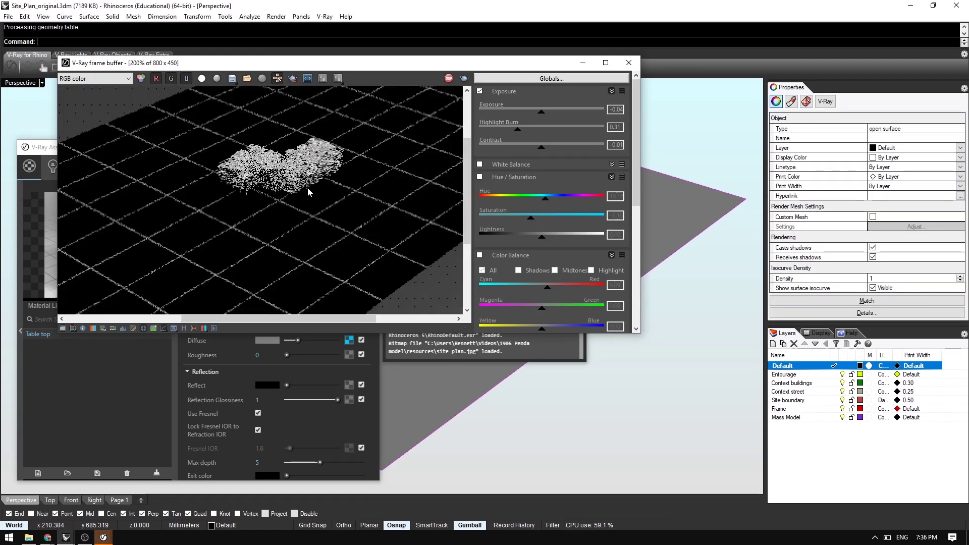
scroll(307, 188, "down", 1)
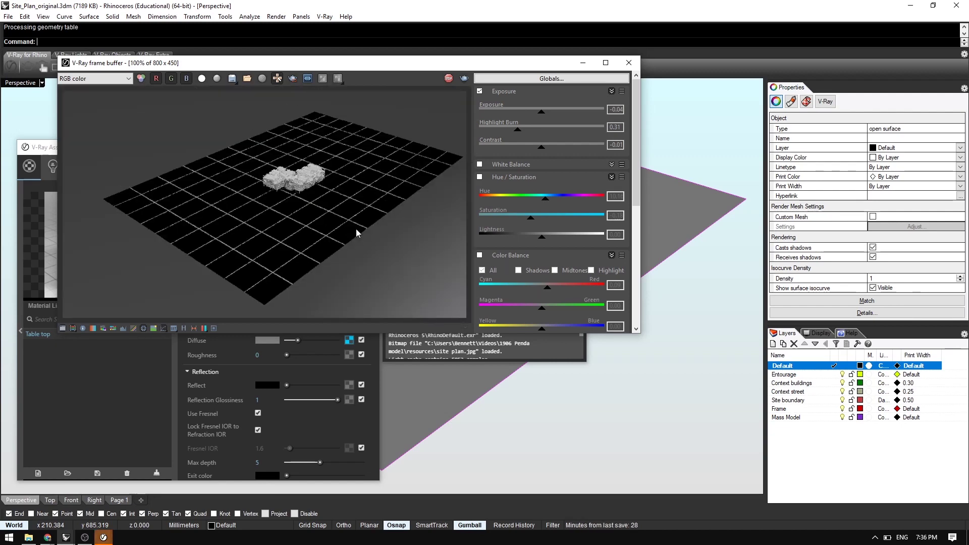
scroll(289, 182, "up", 1)
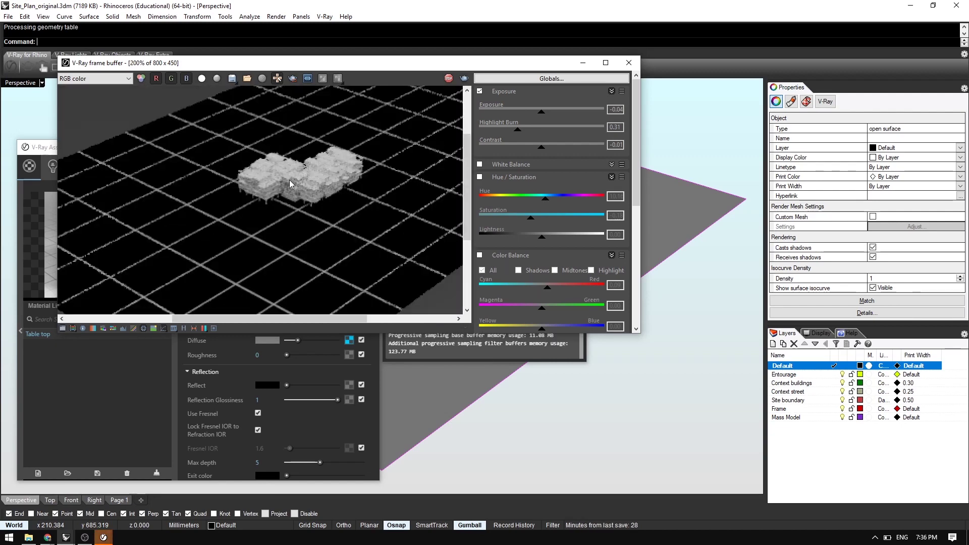
scroll(295, 181, "down", 1)
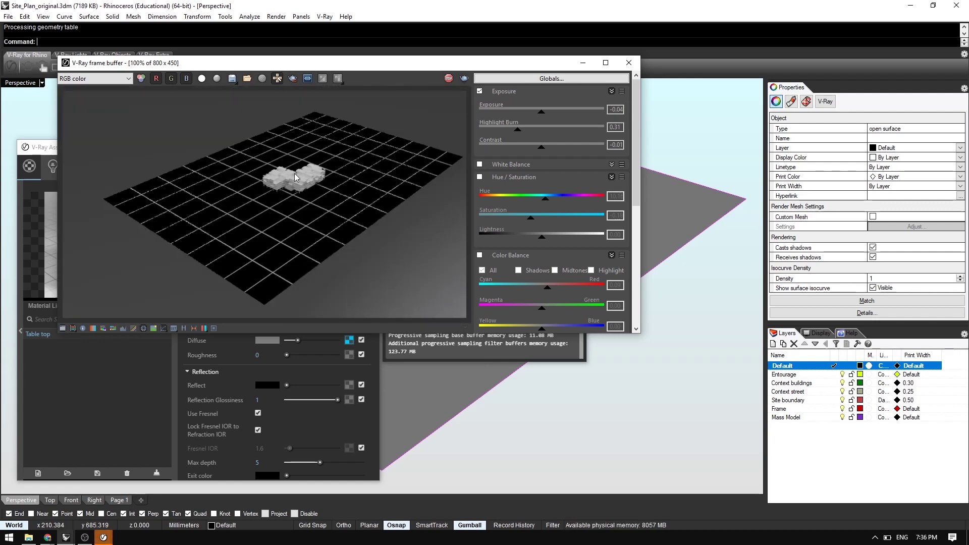
scroll(334, 152, "up", 1)
scroll(297, 153, "down", 1)
- Stop the render and close the frame buffer, Progress Window and Asset Editor
left_click(448, 79)
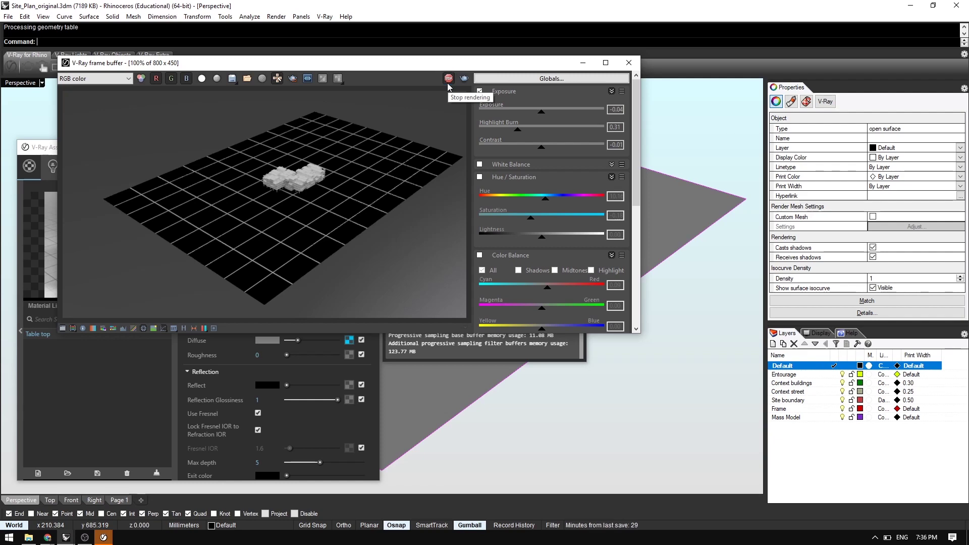
left_click(628, 63)
left_click(576, 175)
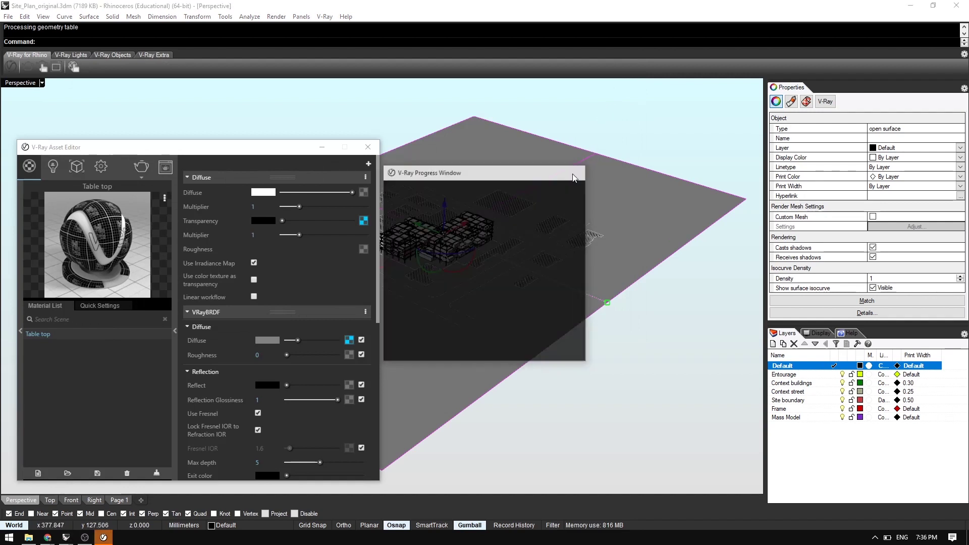
left_click(359, 151)
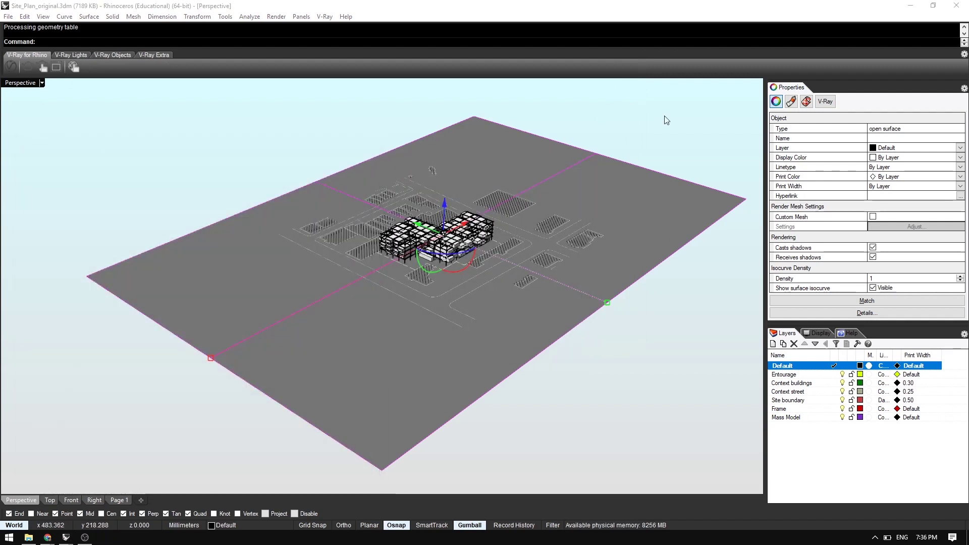
- Apply a planar texture mapping from the site corner, 100 by 100
left_click(805, 101)
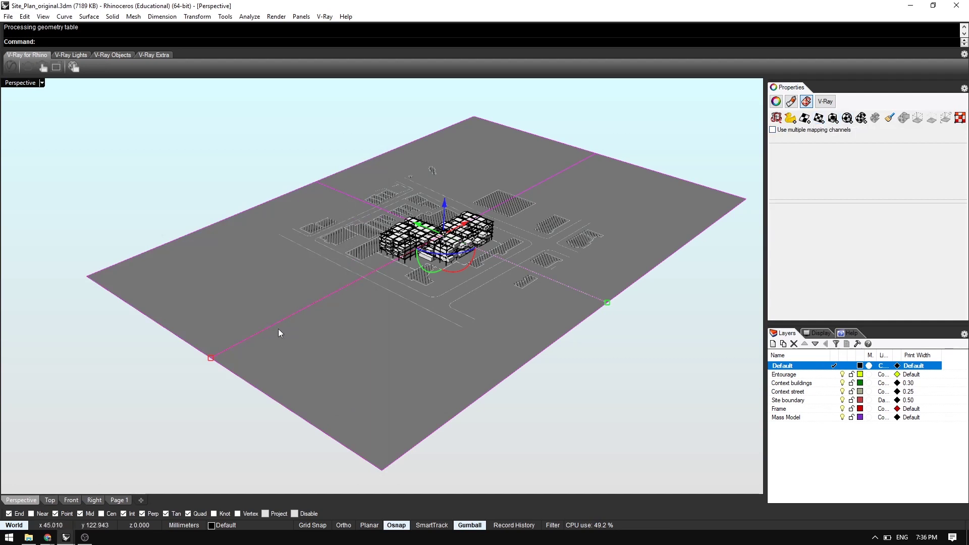
left_click(818, 121)
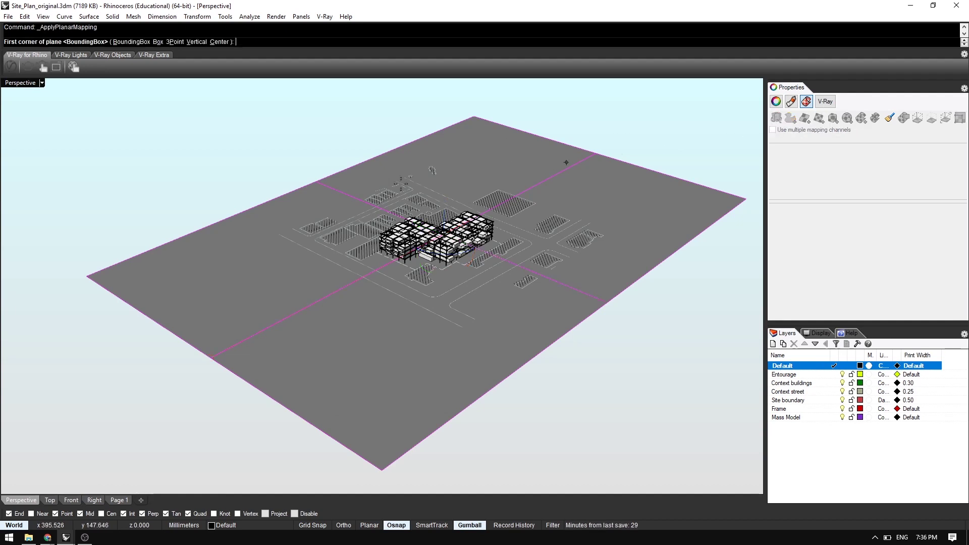
left_click(86, 276)
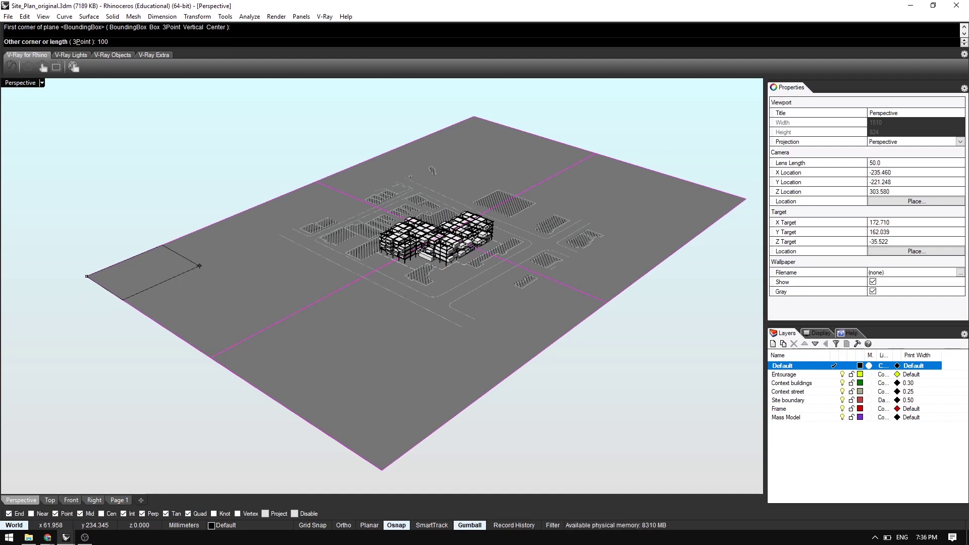
key("Return")
type("10")
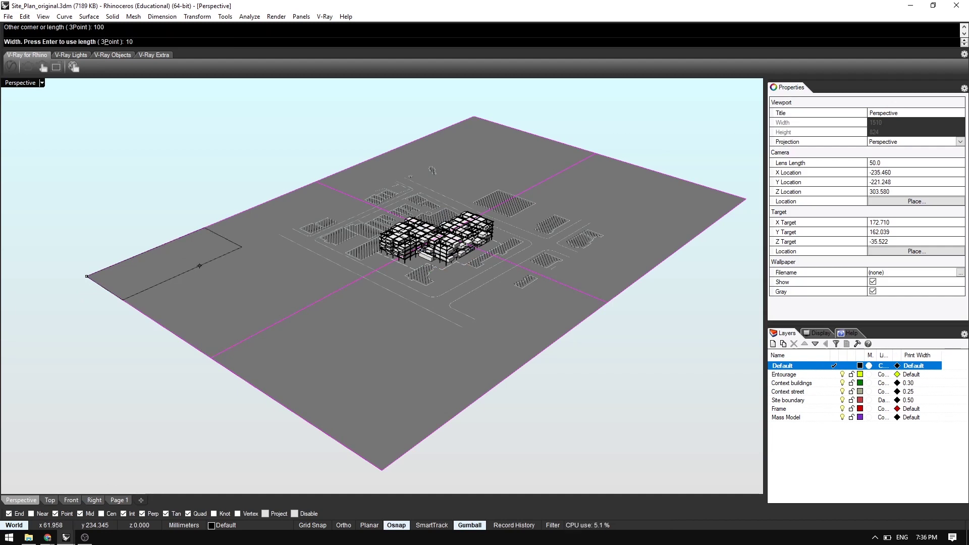
type("0")
key("Return")
key("Return")
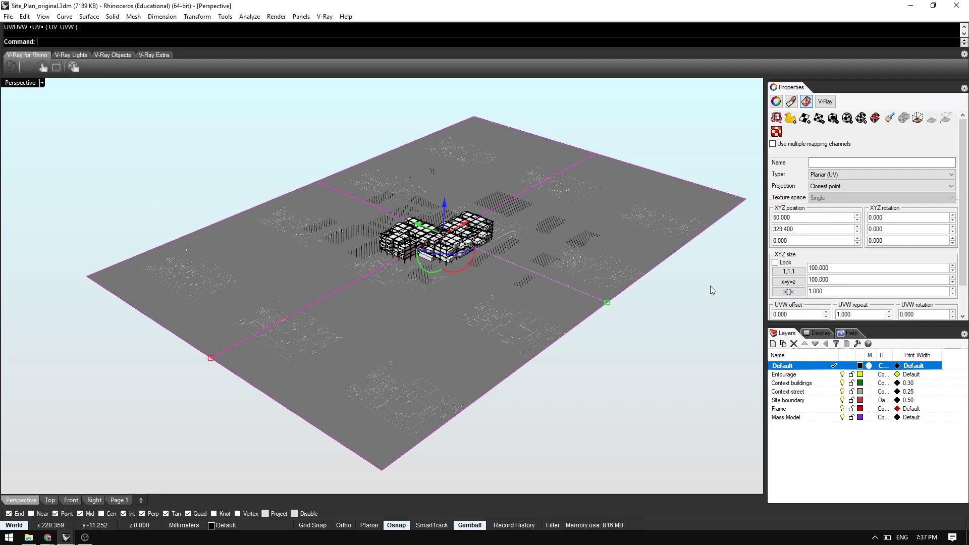
- Set the texture mapping XYZ size to 10 so the grid repeats densely
left_click(852, 266)
type("10")
key("Tab")
type("10")
key("Tab")
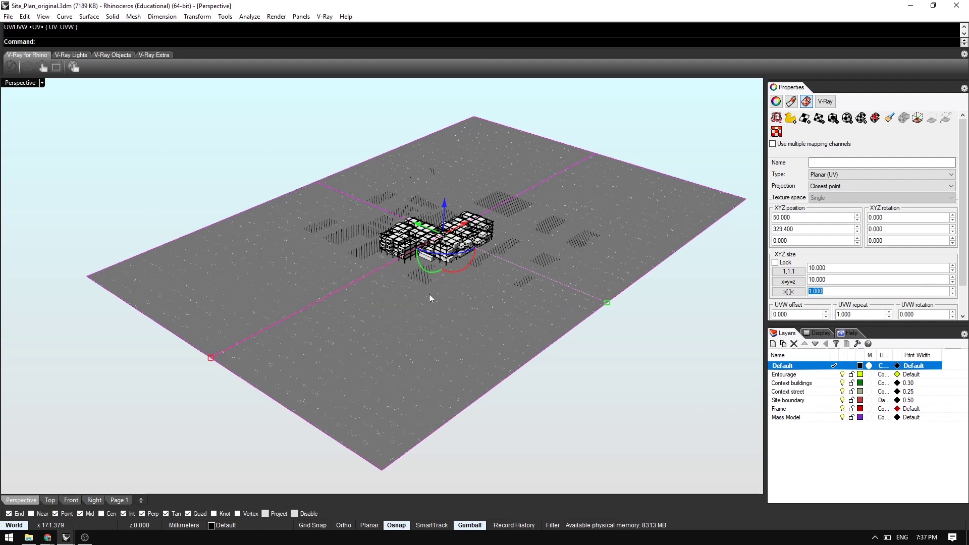
key("Escape")
- Reselect the site-plan plane and enable Use multiple mapping channels
scroll(376, 437, "up", 8)
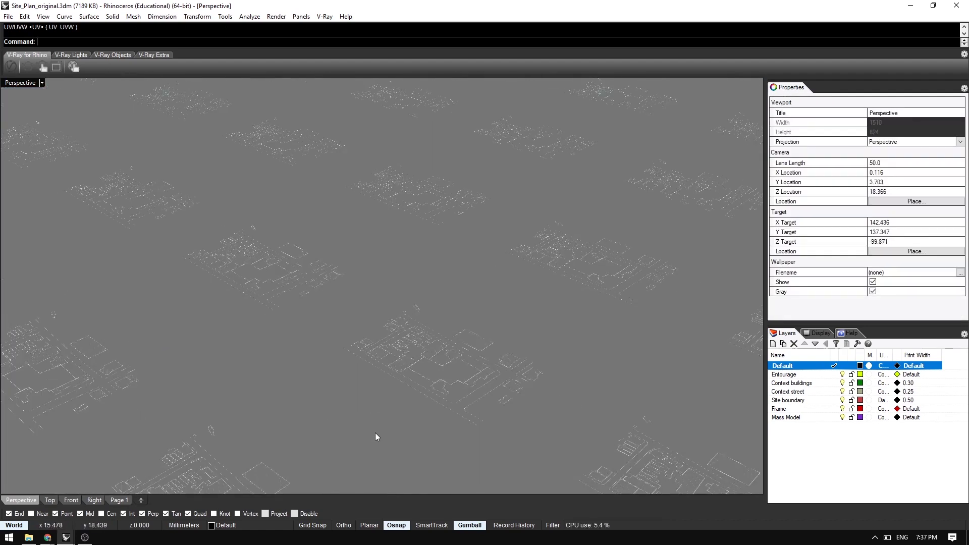
scroll(375, 437, "down", 6)
right_click_drag(417, 339, 575, 327)
left_click(575, 326)
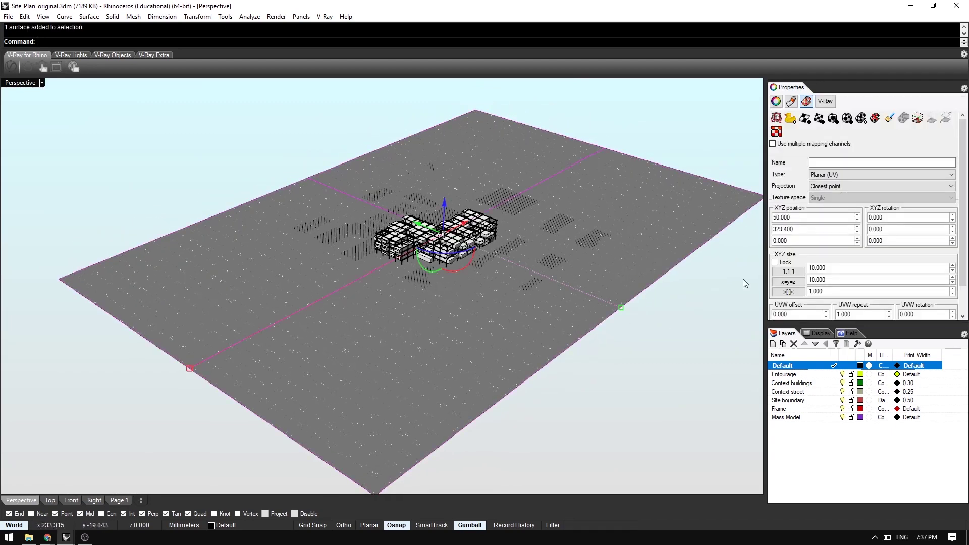
scroll(393, 386, "up", 6)
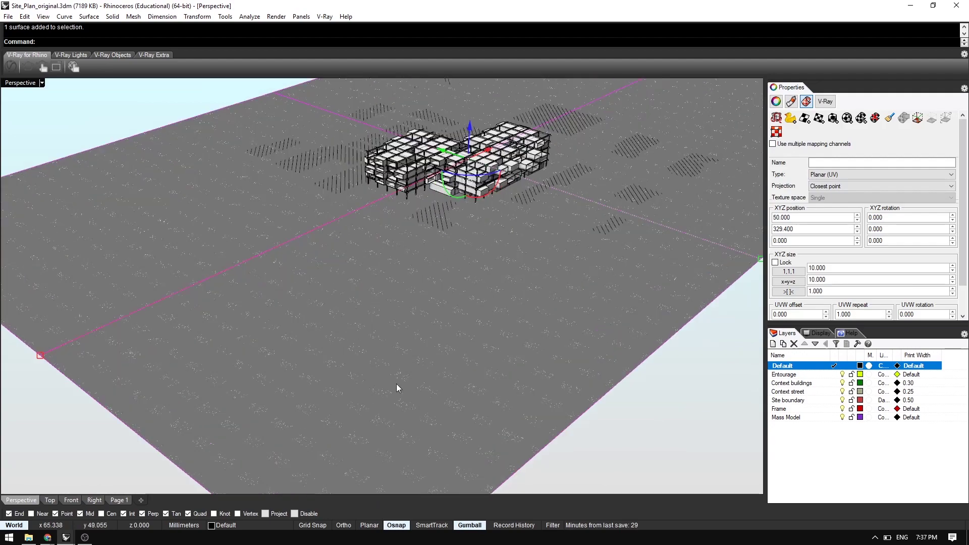
scroll(407, 373, "up", 3)
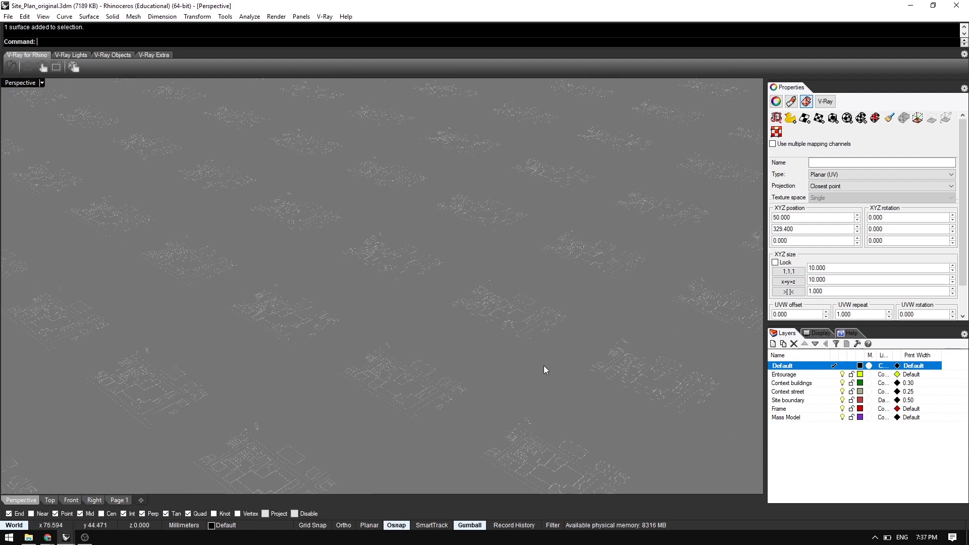
scroll(543, 368, "down", 10)
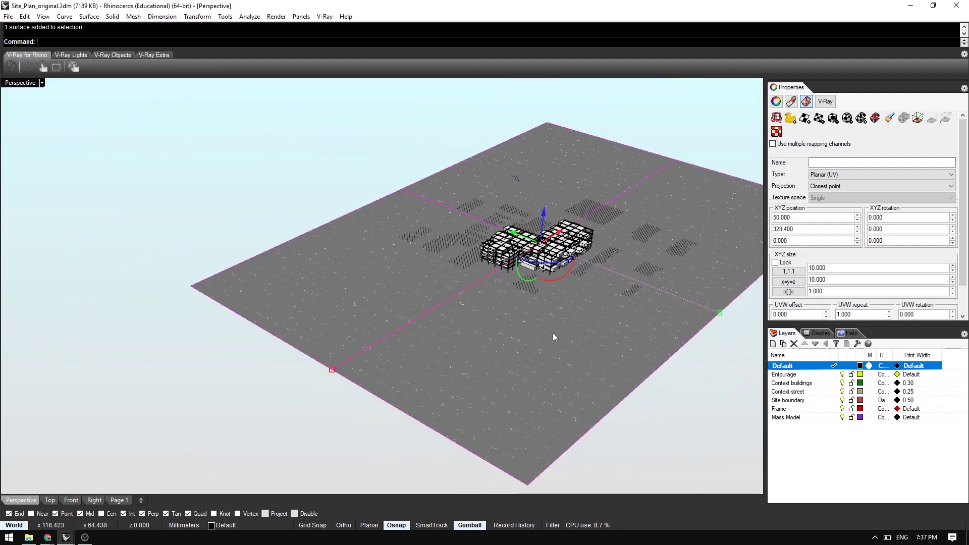
scroll(575, 335, "up", 5)
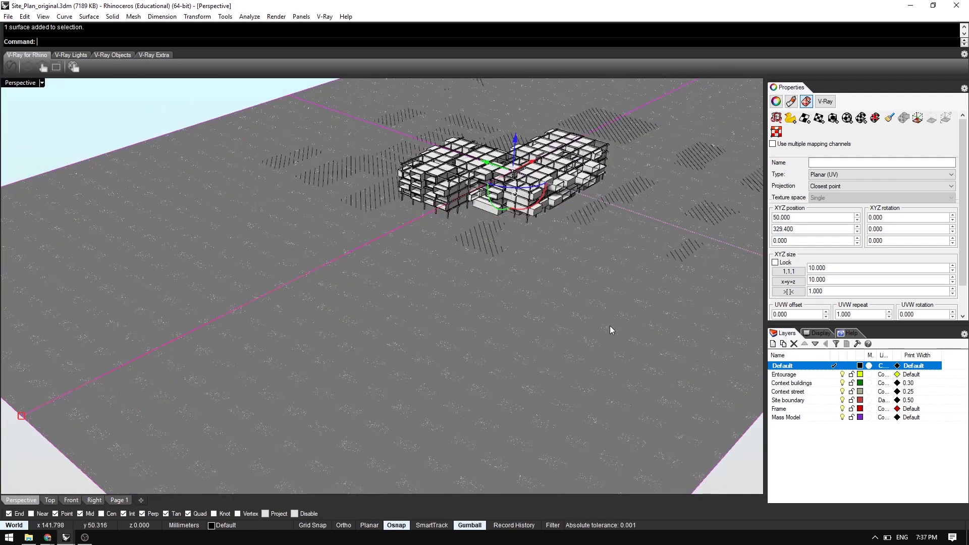
left_click(797, 145)
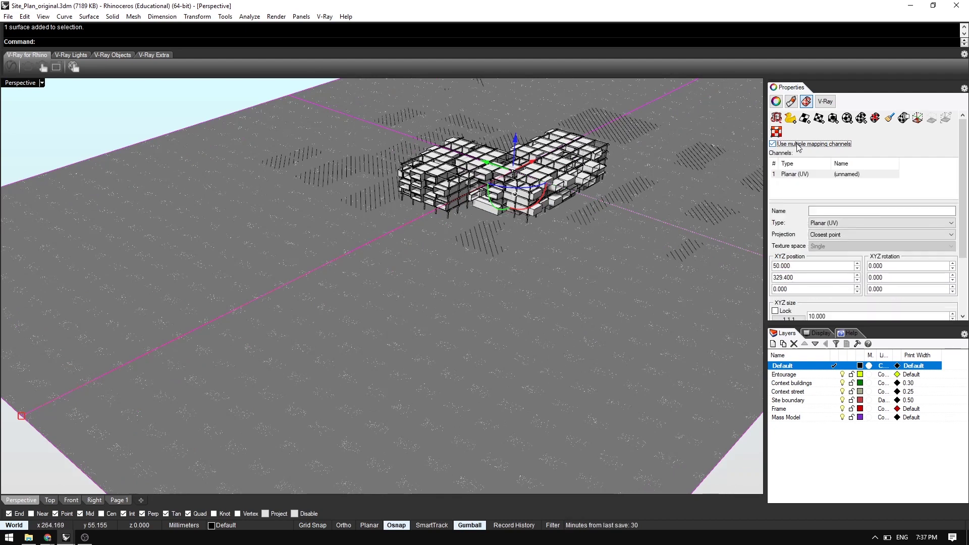
- Add a second planar UV mapping channel spanning the plane's near to far corner
left_click(790, 175)
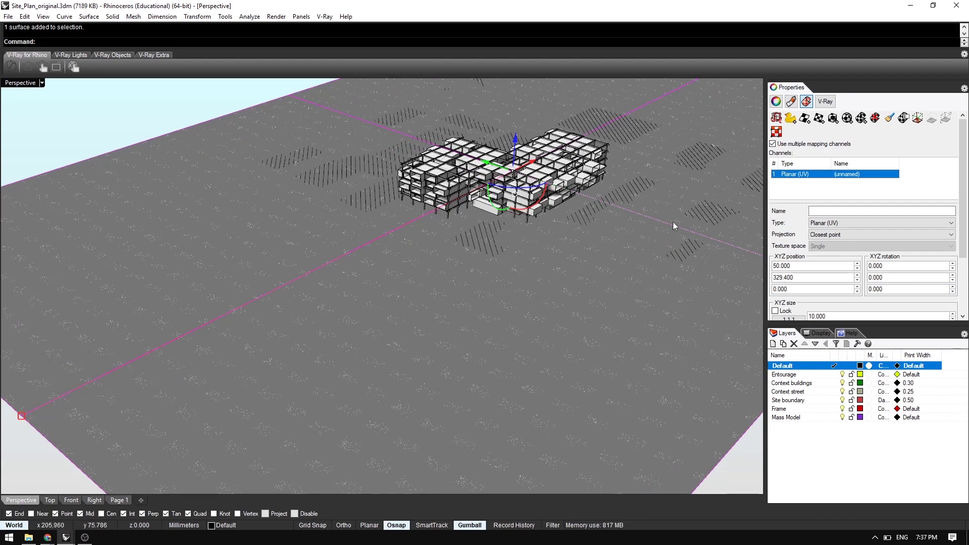
left_click(818, 120)
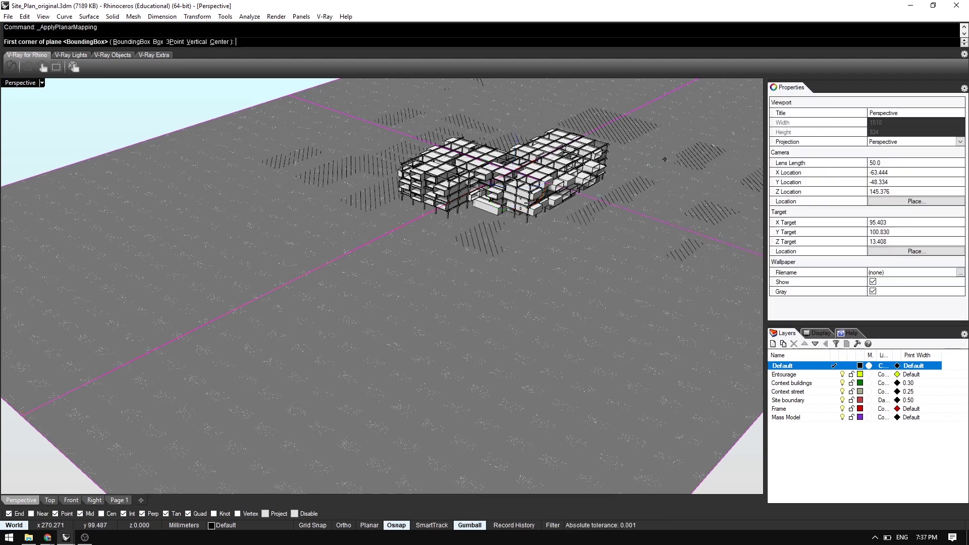
scroll(458, 265, "down", 2)
scroll(458, 265, "down", 5)
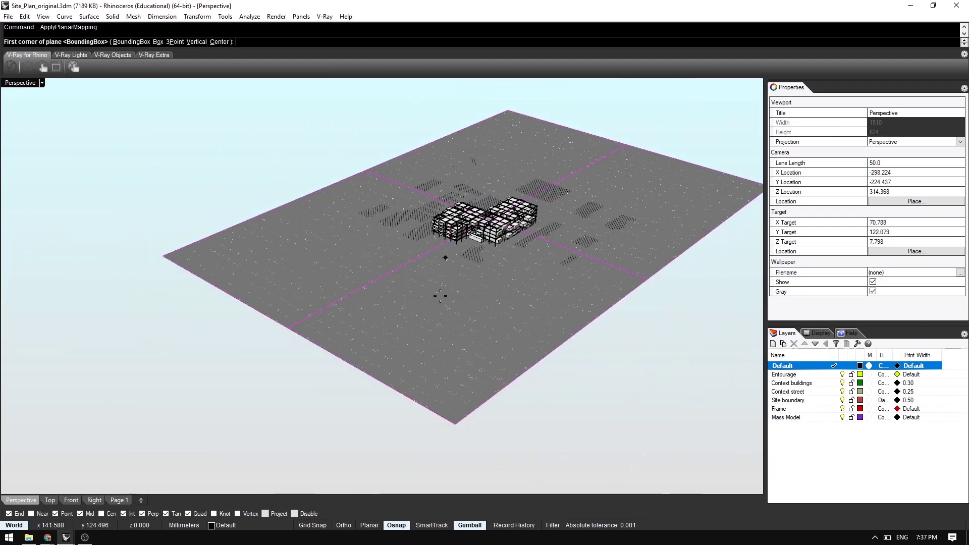
left_click(455, 424)
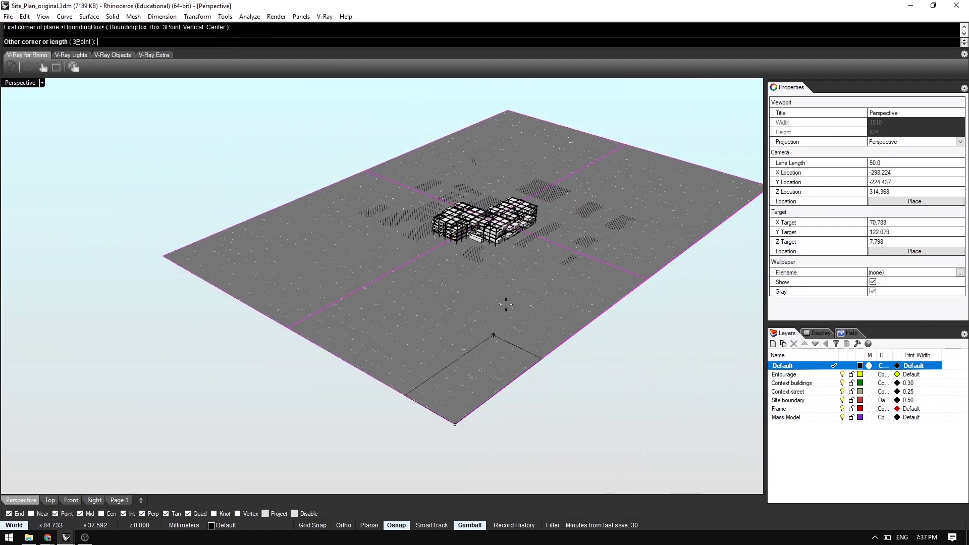
left_click(507, 110)
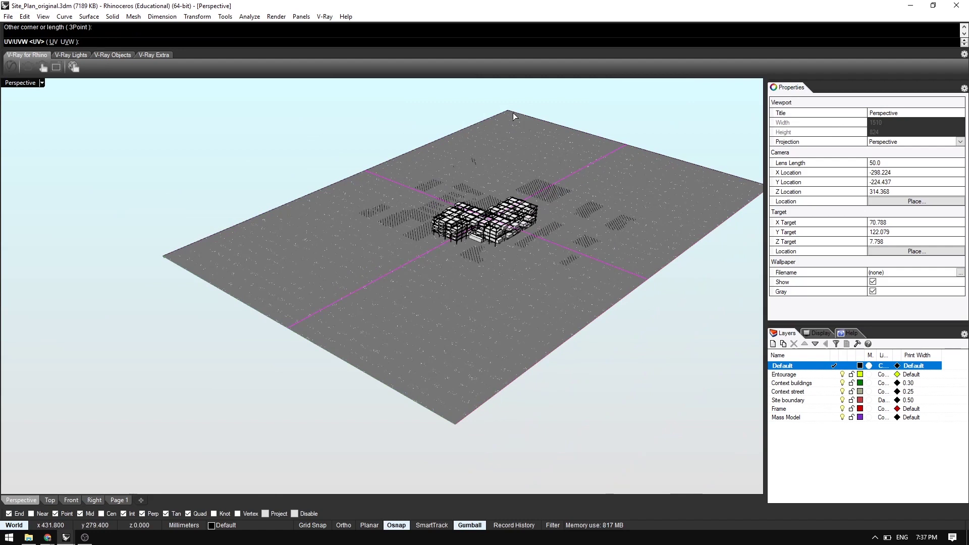
key("Return")
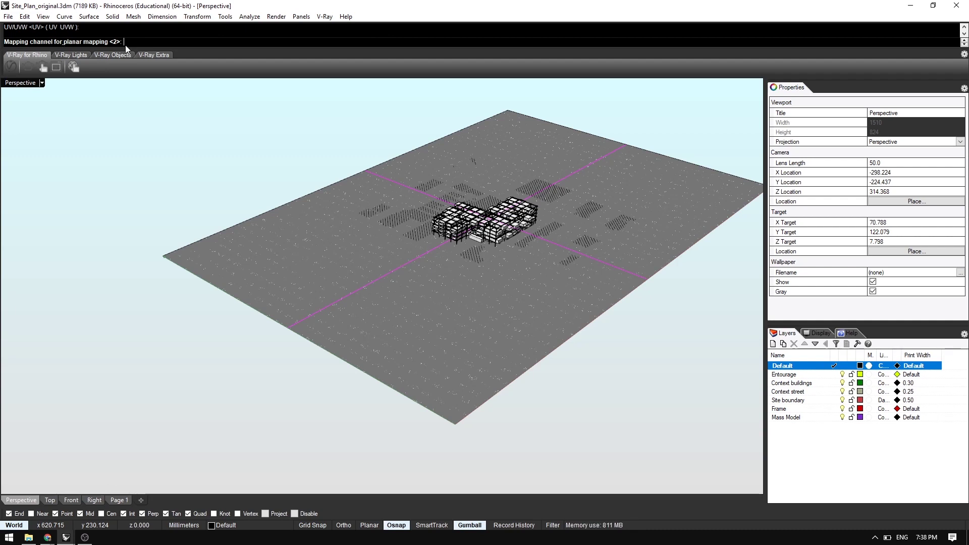
key("Return")
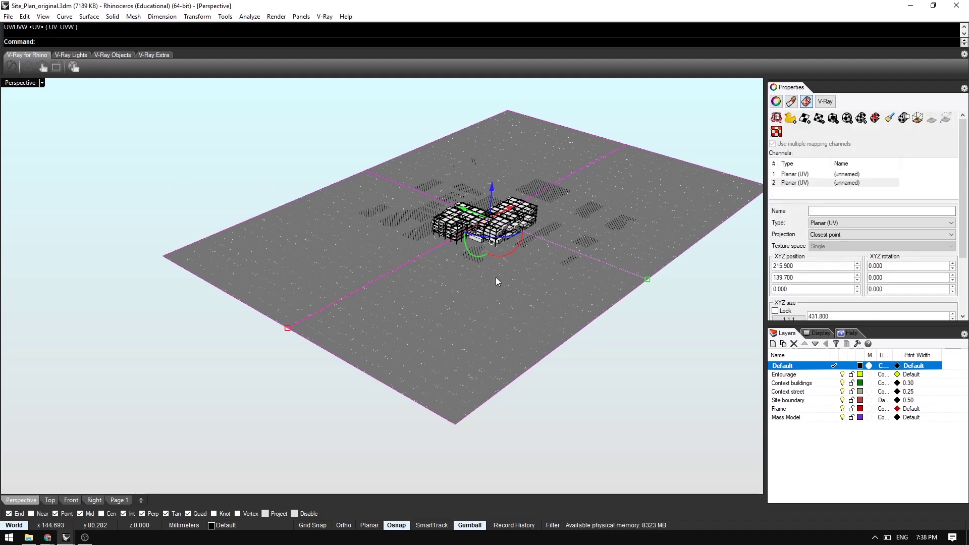
- Zoom into the model and run RENDER on the Perspective view
scroll(568, 257, "up", 4)
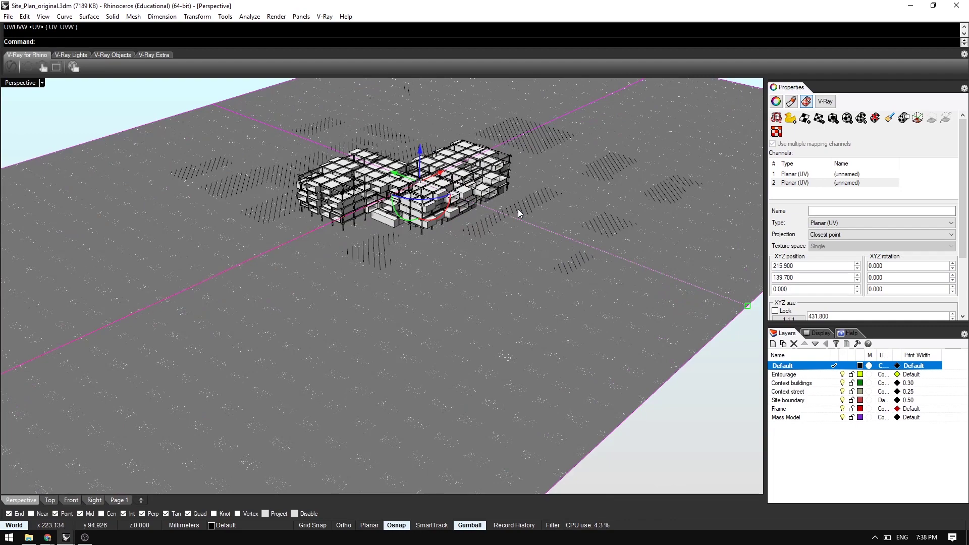
scroll(568, 258, "up", 5)
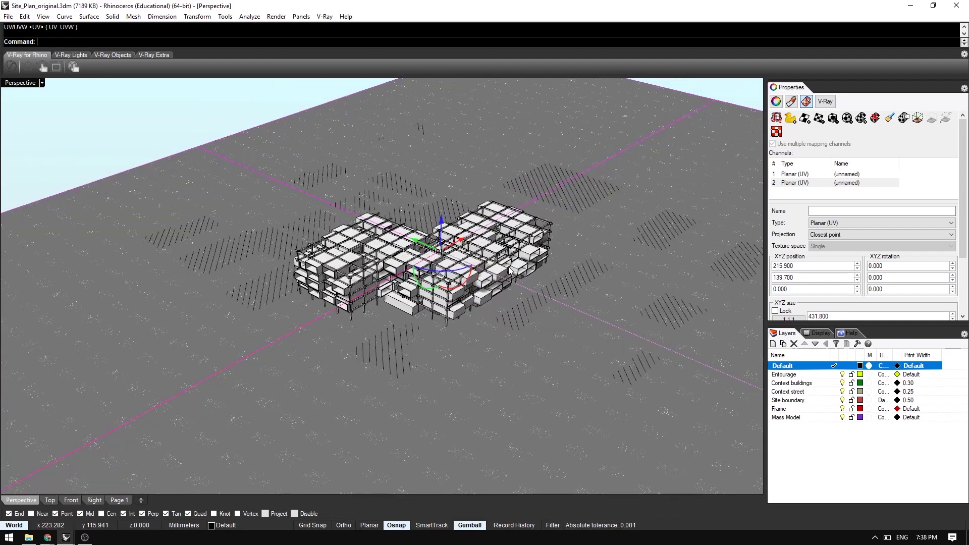
type("NDER")
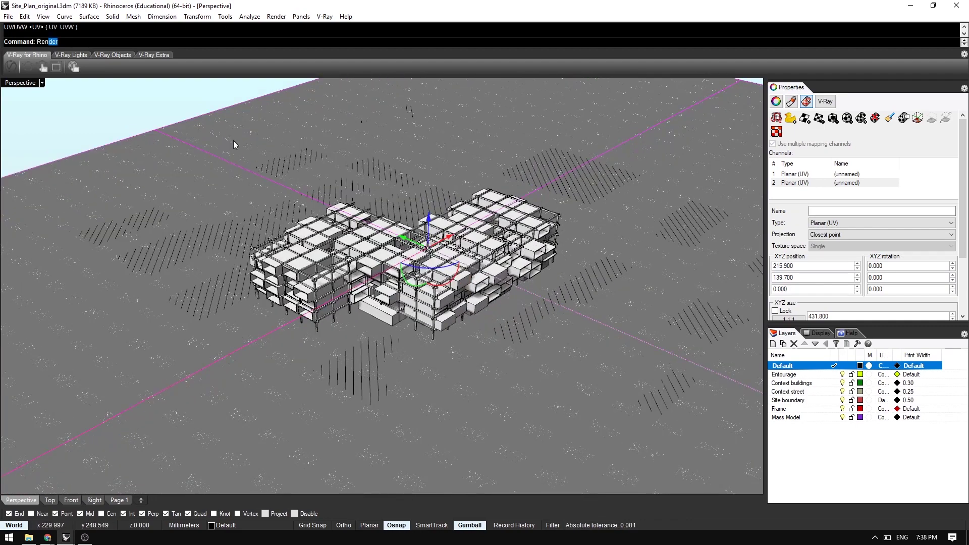
key("Return")
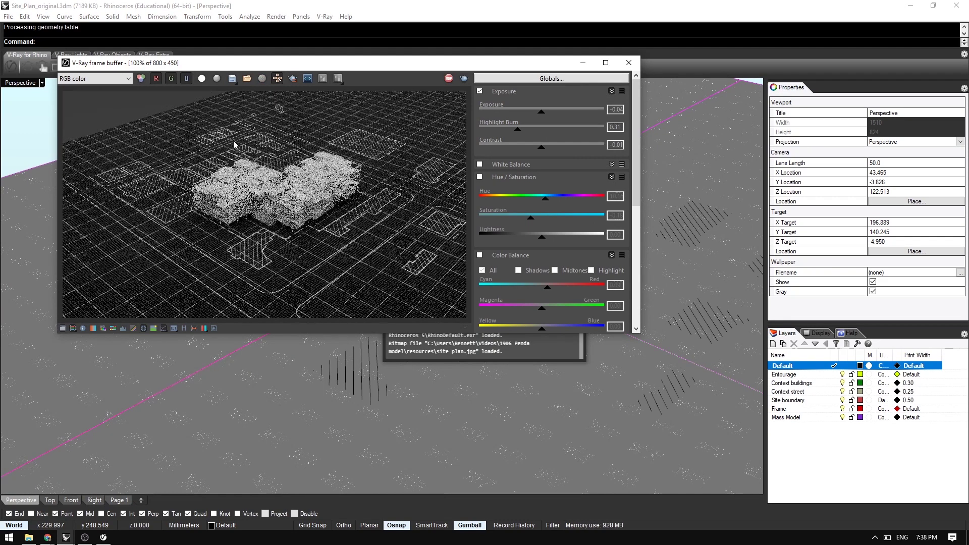
- Maximize the V-Ray frame buffer and zoom between 100%, 400% and 800% to inspect the render
left_click(606, 62)
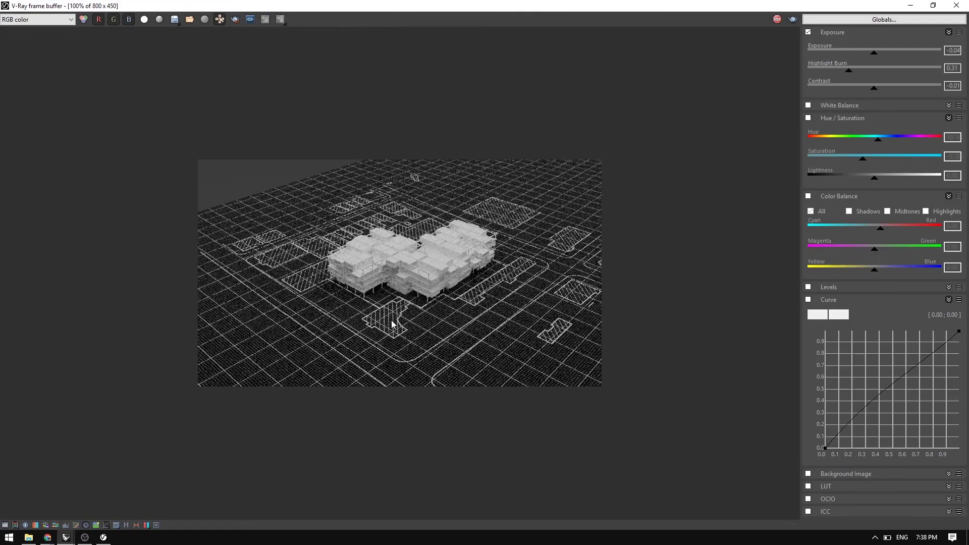
scroll(424, 303, "up", 1)
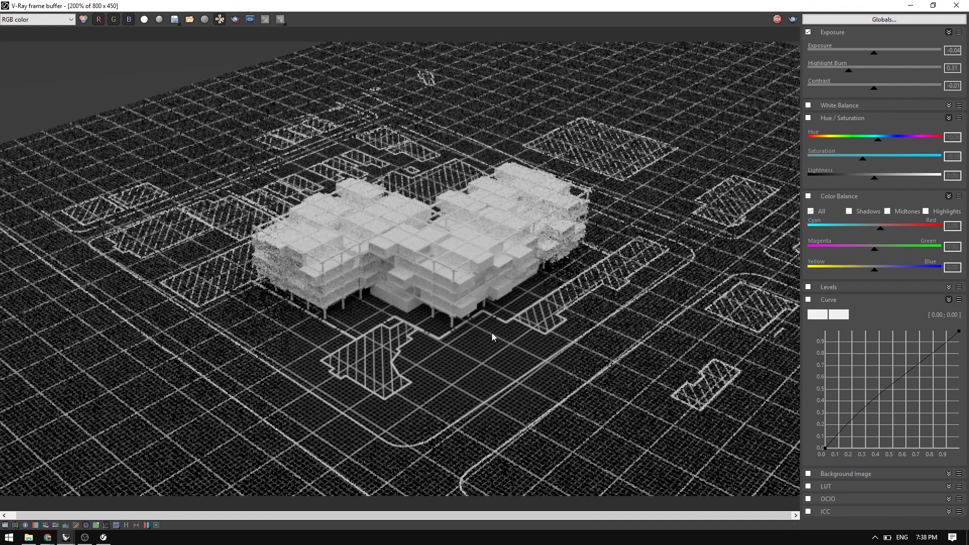
scroll(447, 353, "up", 1)
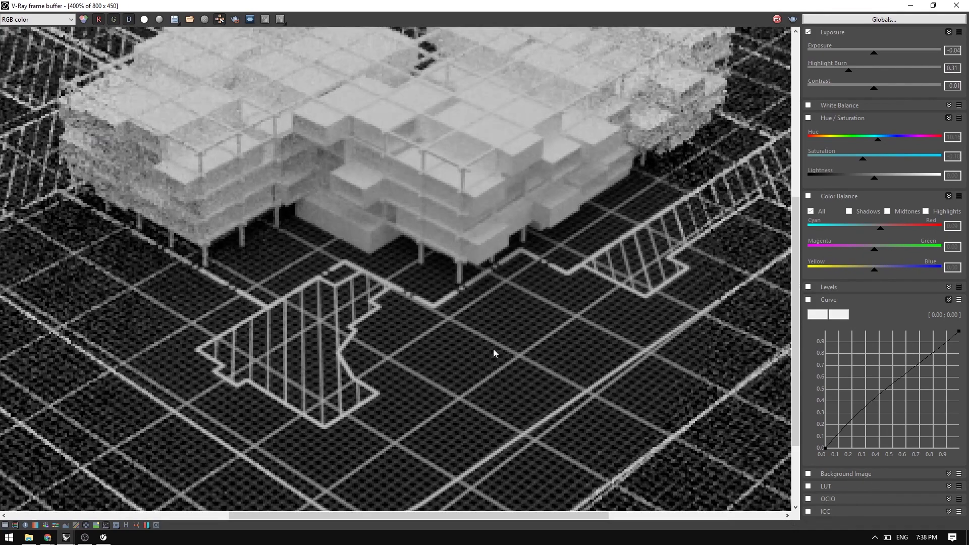
scroll(466, 383, "down", 2)
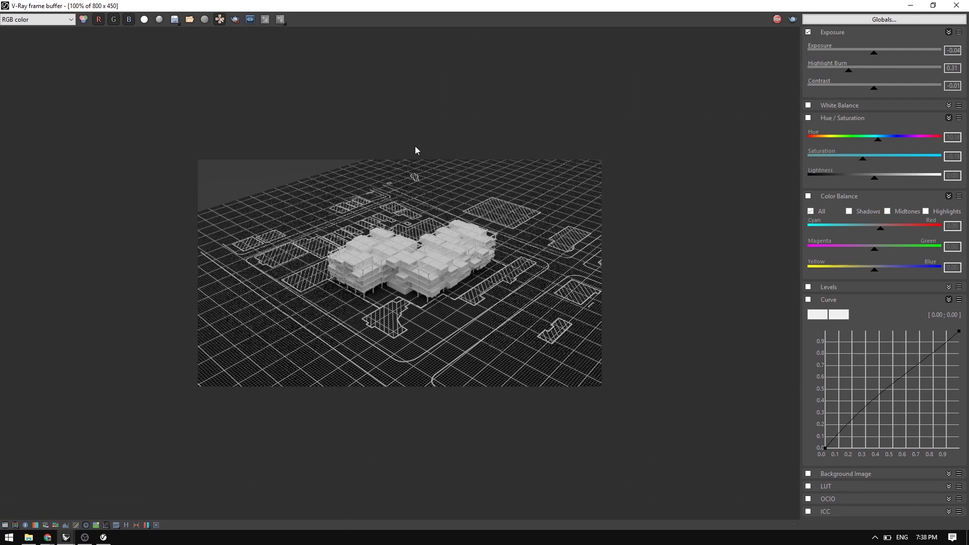
scroll(360, 294, "up", 1)
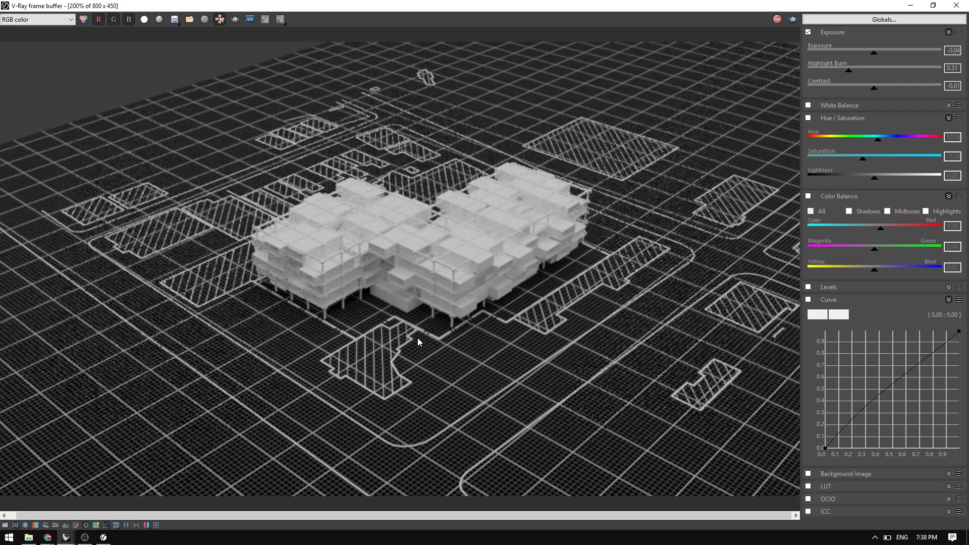
scroll(418, 337, "up", 2)
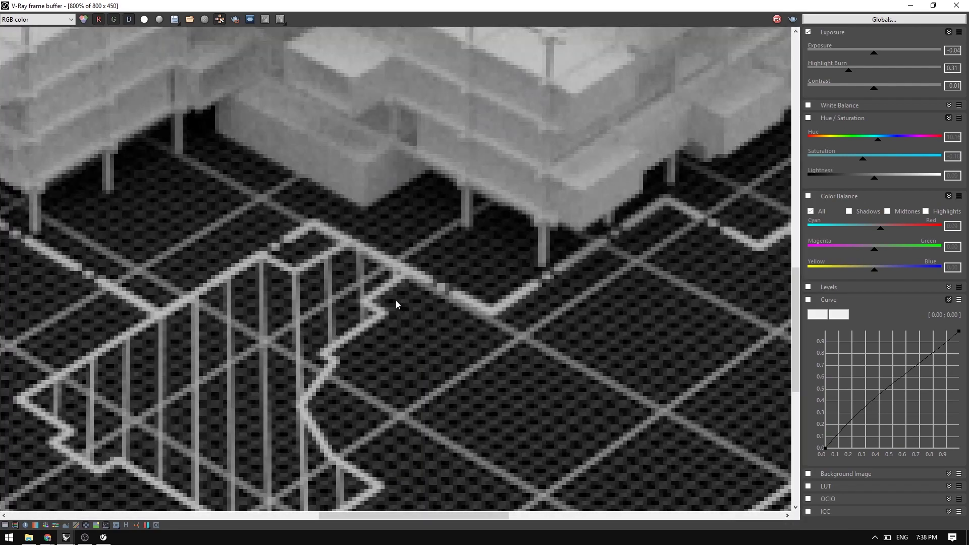
scroll(368, 320, "down", 2)
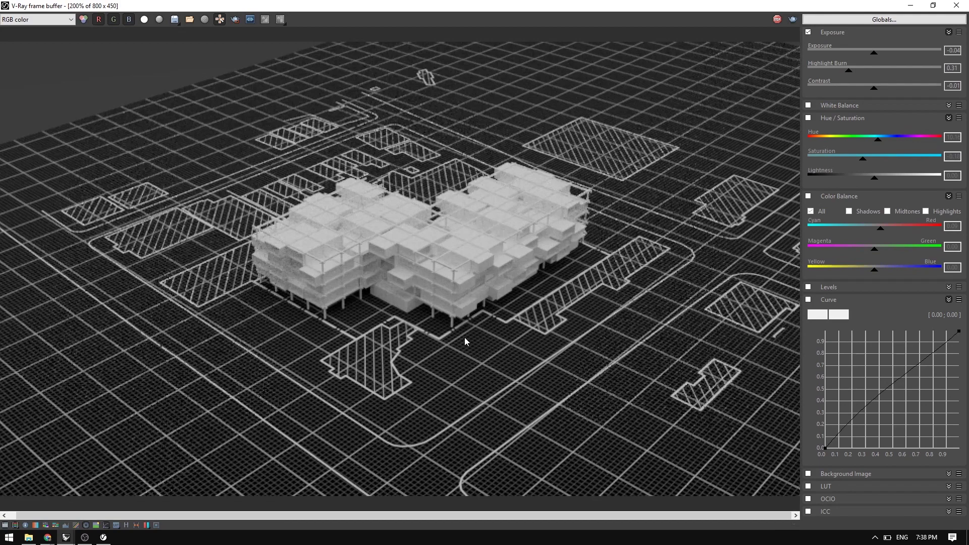
scroll(465, 295, "down", 1)
scroll(443, 271, "up", 1)
scroll(453, 316, "down", 1)
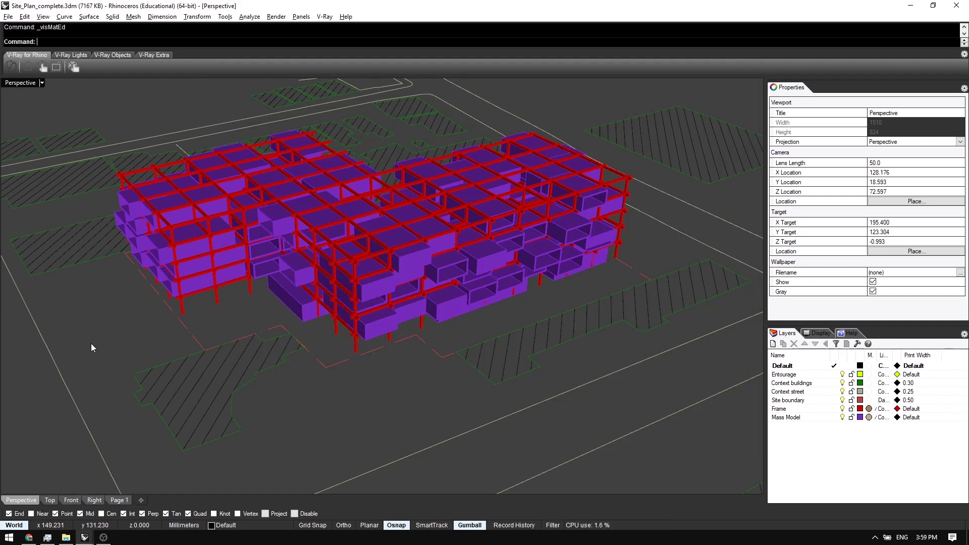
- Switch to 3D entourage pack.3dm and orbit around its row of figures
left_click(84, 537)
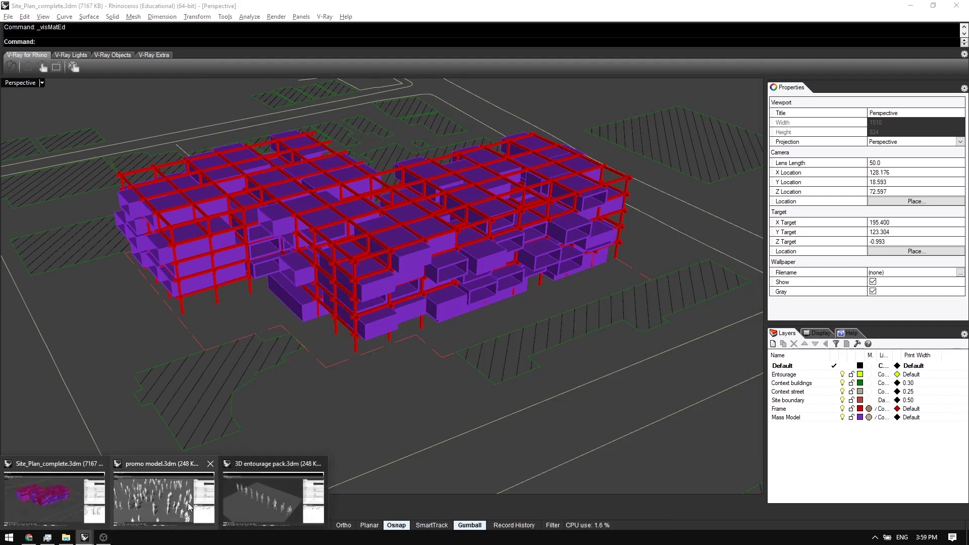
left_click(261, 507)
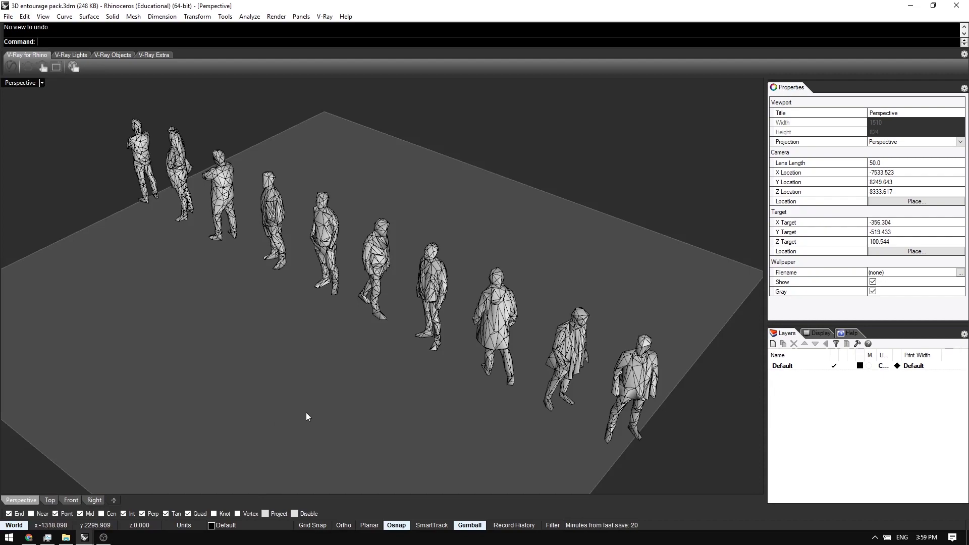
right_click_drag(306, 417, 569, 352)
scroll(639, 321, "up", 10)
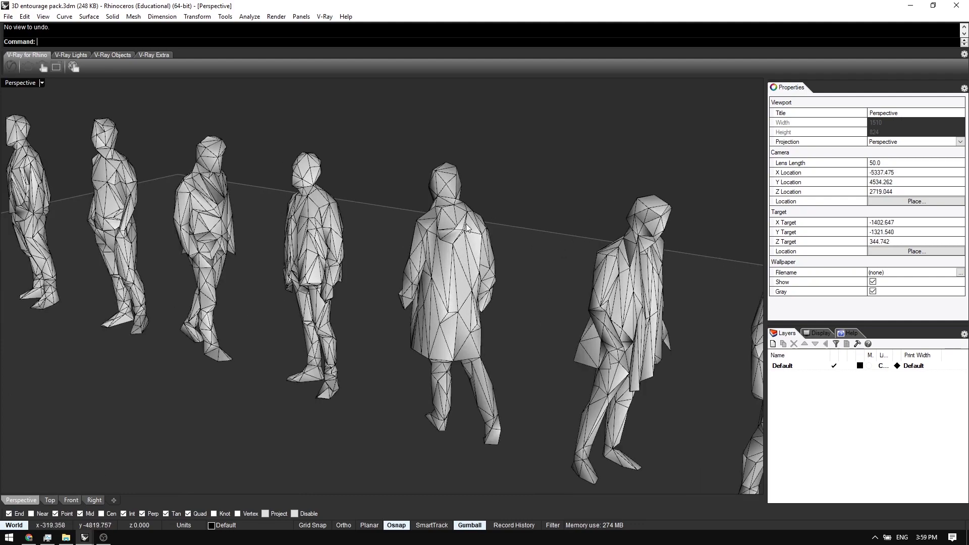
scroll(444, 240, "down", 6)
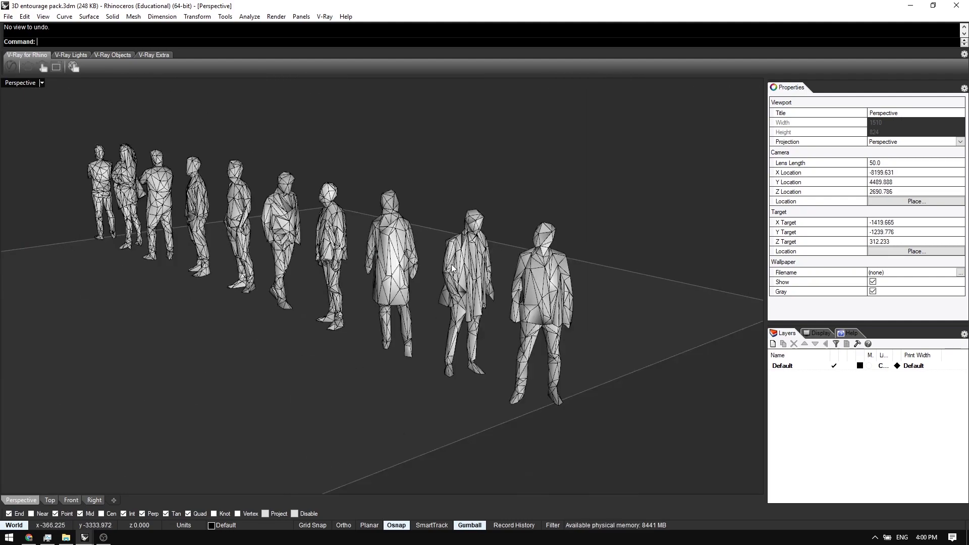
right_click_drag(443, 244, 282, 364)
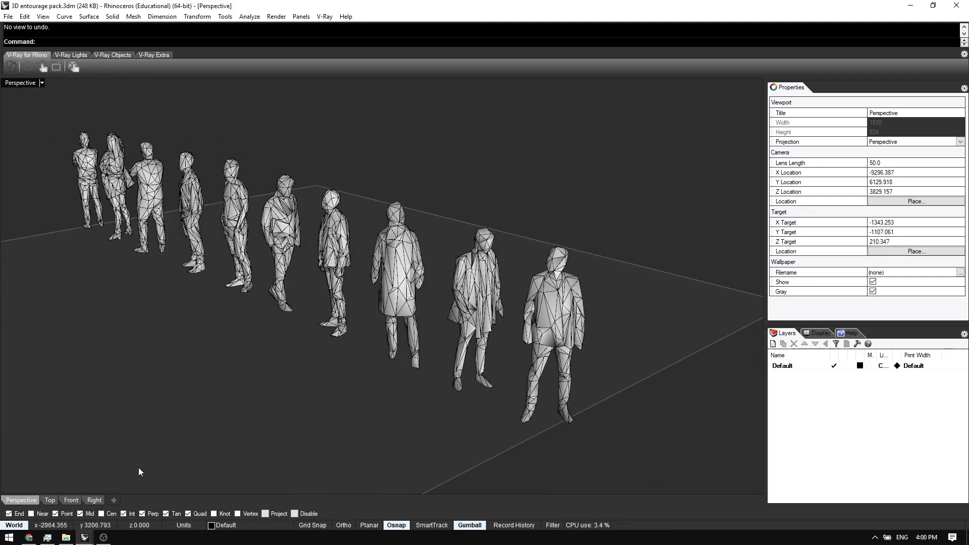
- Switch to promo model.3dm and orbit its crowd of people in Modeling display mode
mouse_move(87, 537)
left_click(156, 505)
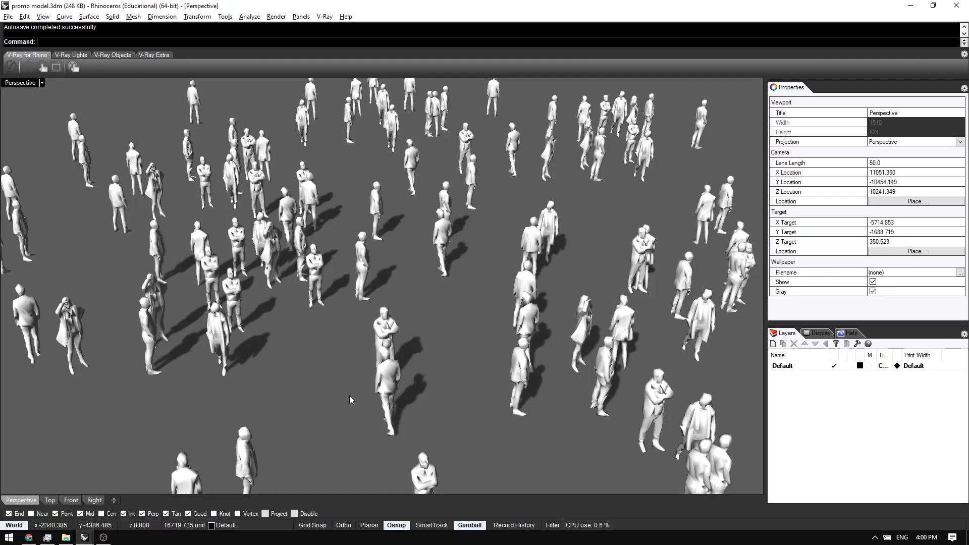
mouse_move(471, 326)
right_mouse_down()
mouse_move(558, 319)
mouse_move(429, 350)
mouse_move(292, 338)
mouse_move(454, 335)
mouse_move(365, 345)
mouse_move(367, 287)
right_mouse_up()
key("ctrl+alt+m")
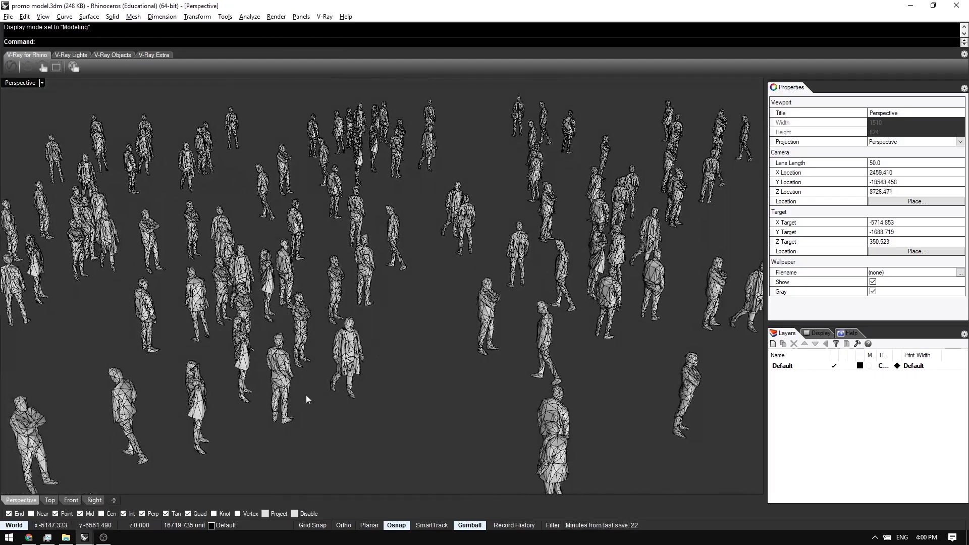
right_click_drag(306, 396, 320, 346)
scroll(328, 353, "up", 2)
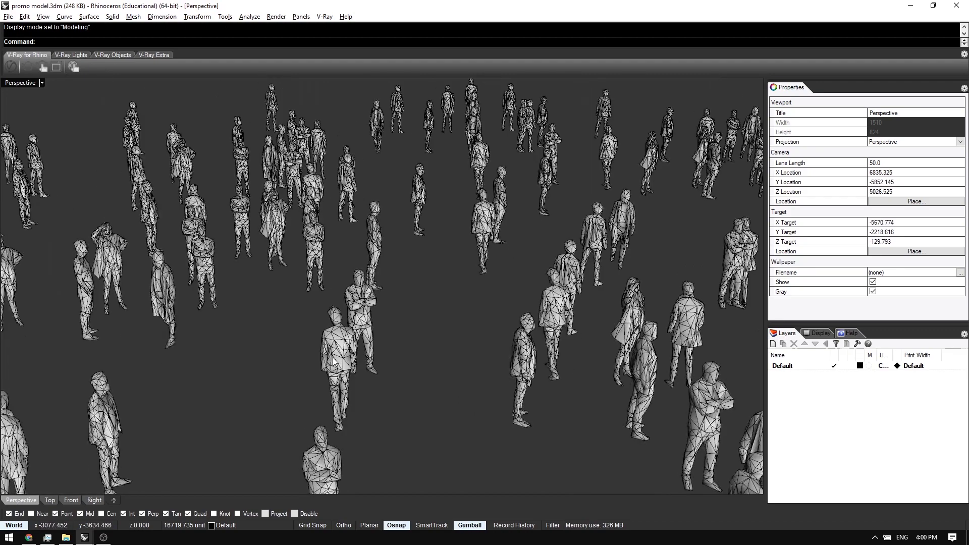
- Return to 3D entourage pack.3dm, select all figures and copy them with Ctrl+C
key("alt+Tab")
left_click(521, 225)
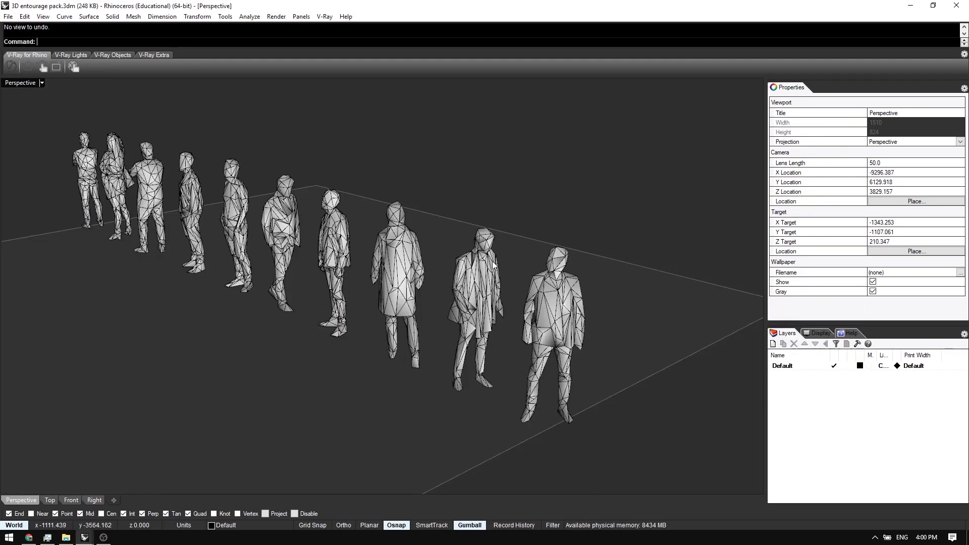
scroll(568, 243, "down", 2)
key("ctrl+a")
key("ctrl+c")
- Switch to Site_Plan_complete.3dm and paste the copied figures
key("alt+Tab")
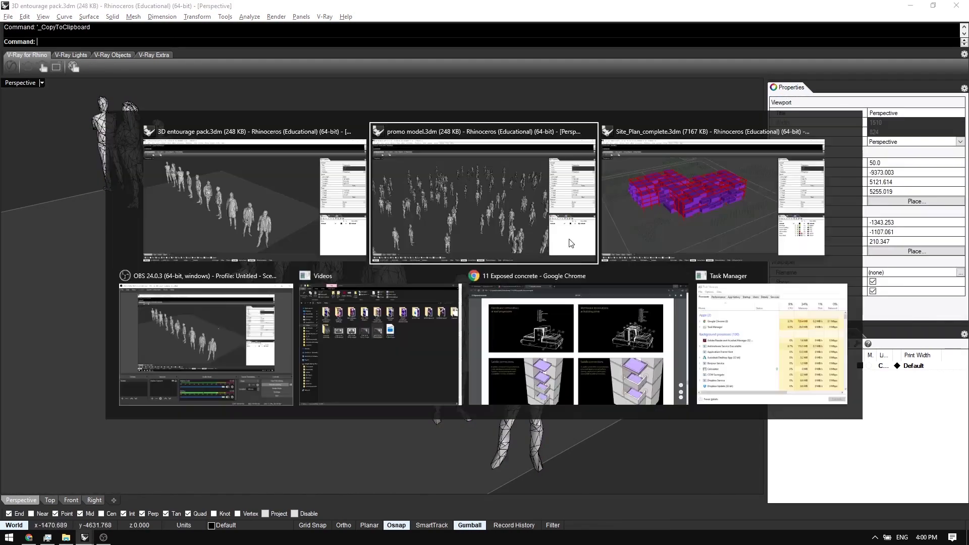
left_click(652, 225)
key("ctrl+v")
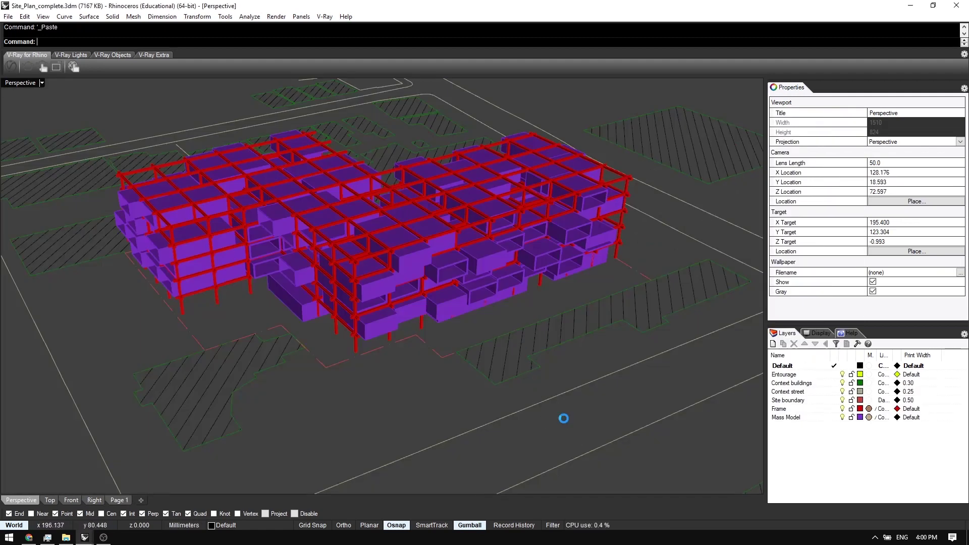
scroll(437, 409, "up", 3)
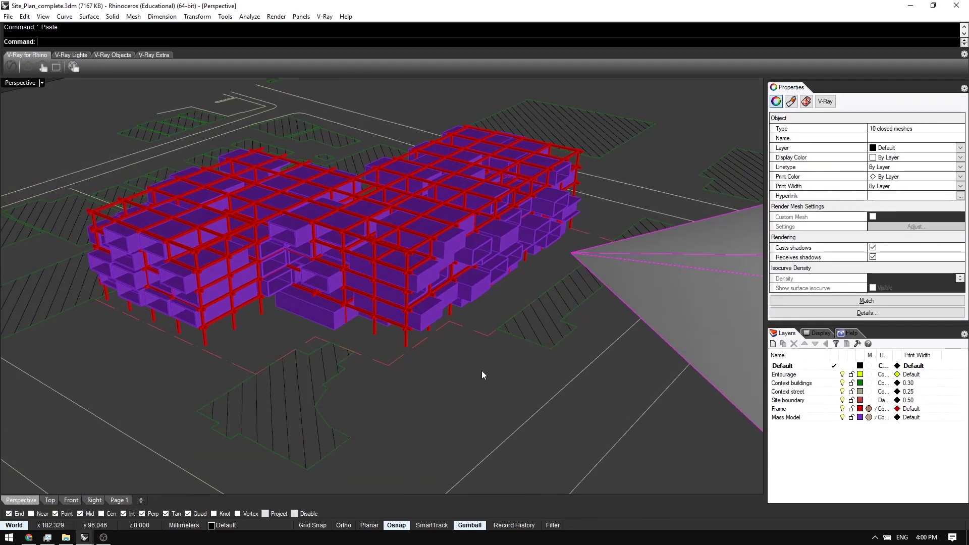
scroll(481, 374, "down", 2)
scroll(402, 341, "down", 2)
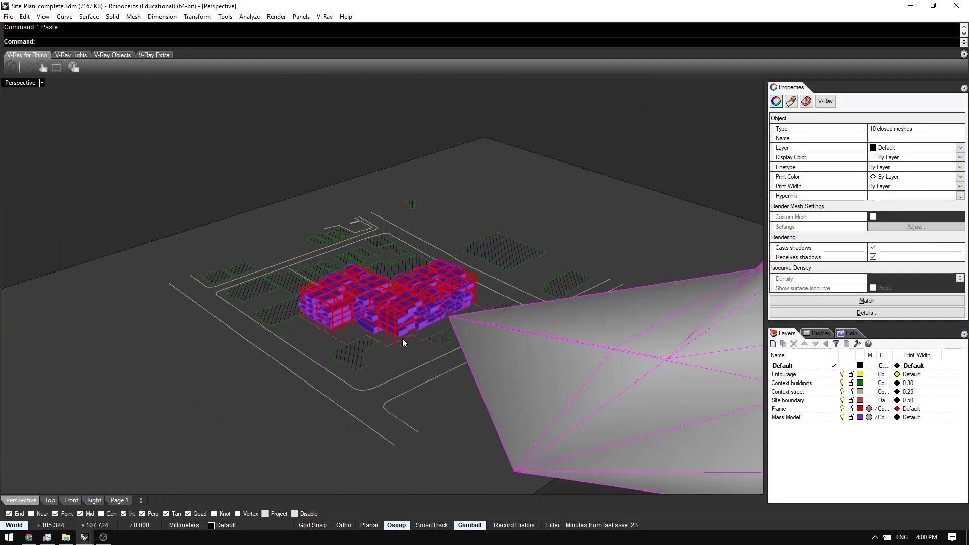
scroll(402, 342, "down", 4)
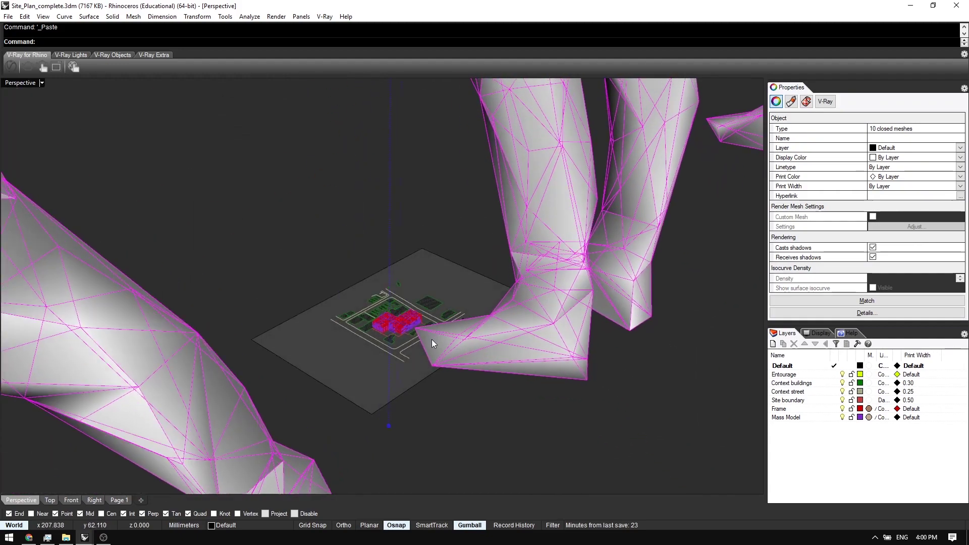
right_click_drag(432, 339, 436, 367)
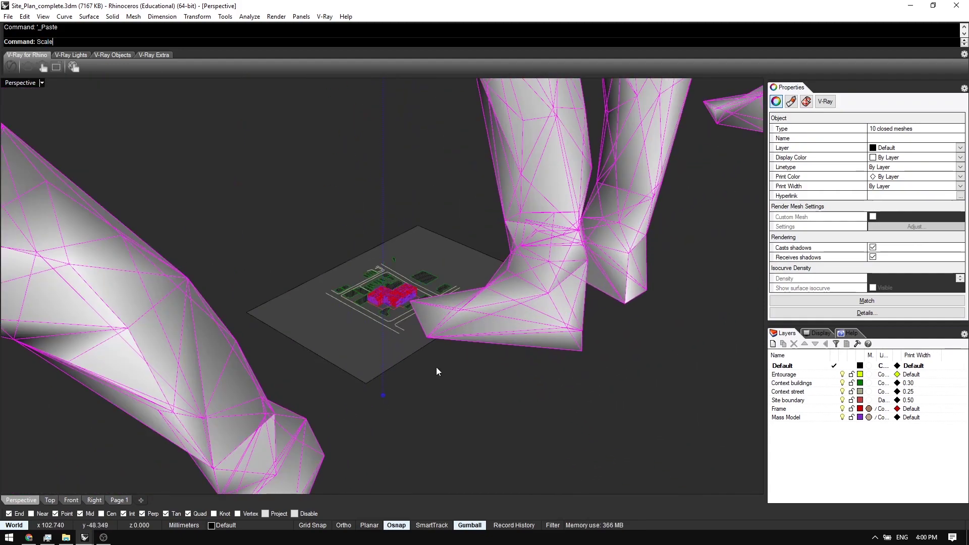
- Scale the pasted figures about origin 0 by a factor of 0.001
key("Return")
type("0")
key("Return")
type("0.")
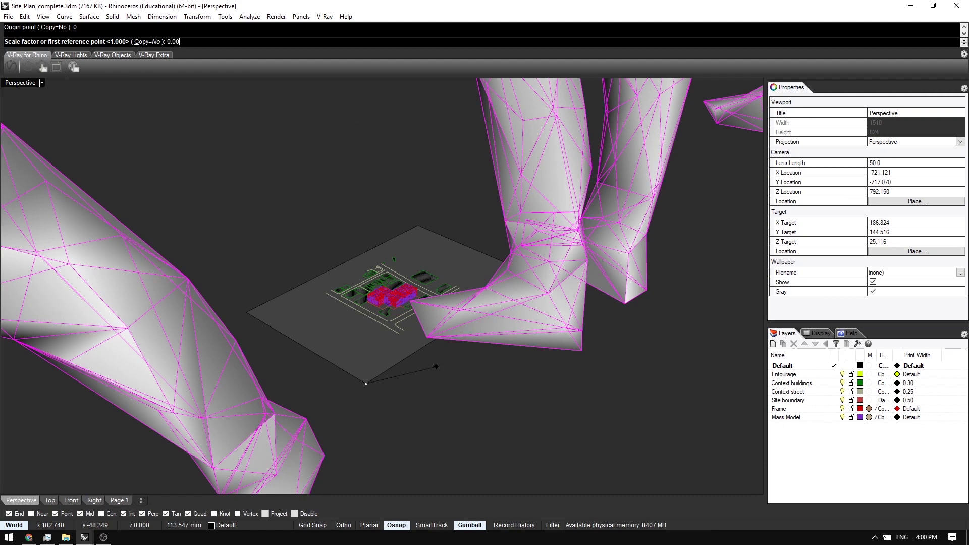
key("Return")
- Orbit to the shrunken figures and maximize the Top viewport
right_click_drag(401, 308, 277, 190)
key("ctrl+m")
key("ctrl+m")
scroll(298, 237, "down", 5)
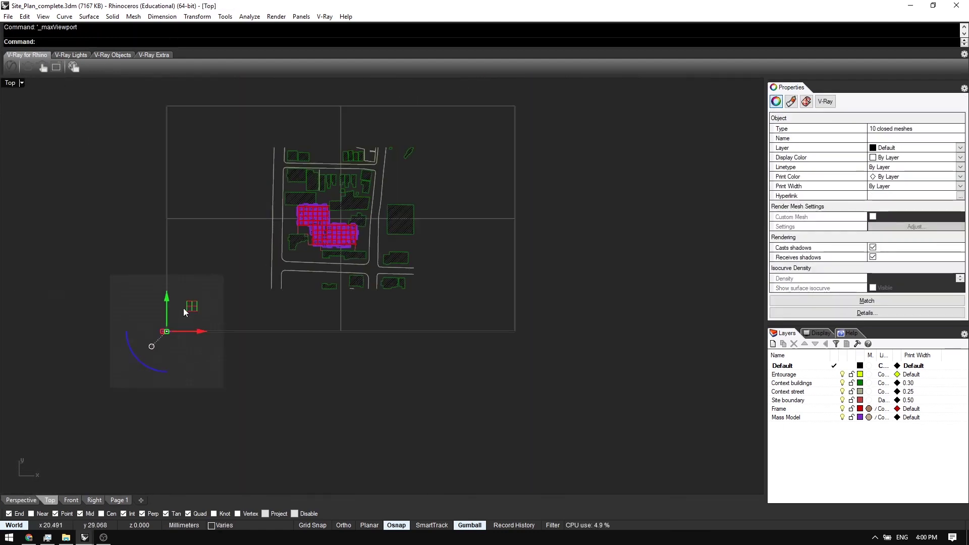
- Drag the tiny figures onto the site plan, zoom to them, and maximize the Top view
left_click_drag(194, 308, 334, 229)
key("ctrl+m")
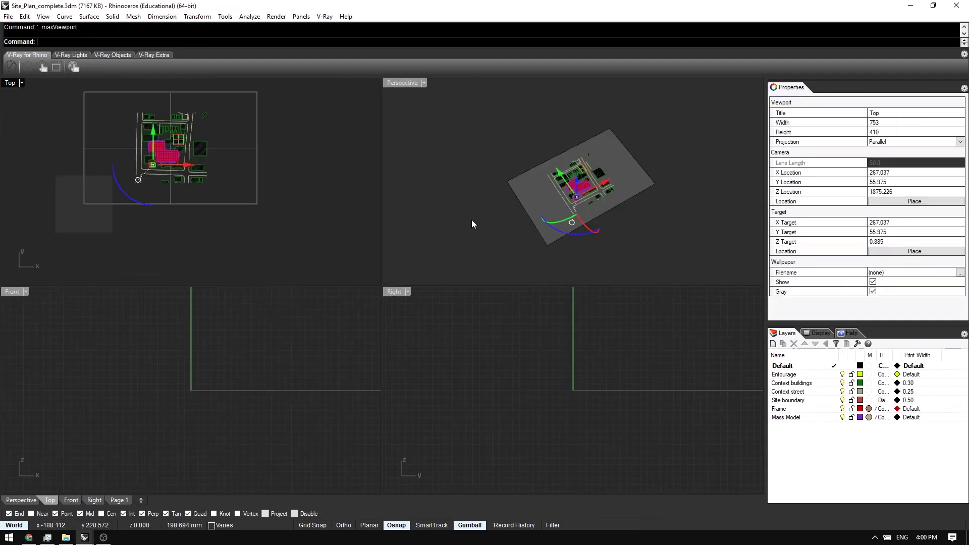
key("ctrl+m")
key("ctrl+shift+e")
right_click_drag(368, 303, 350, 267)
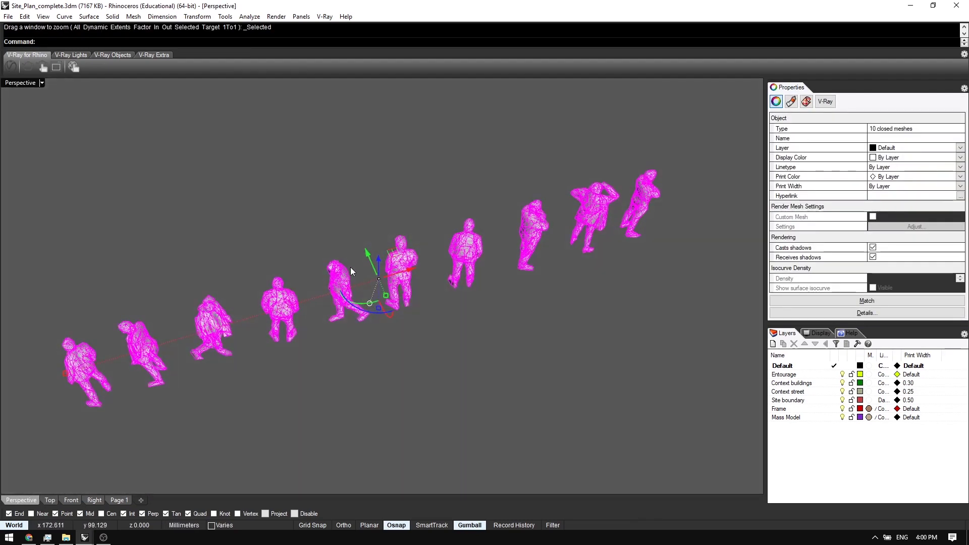
scroll(350, 268, "down", 5)
scroll(355, 281, "down", 5)
key("ctrl+m")
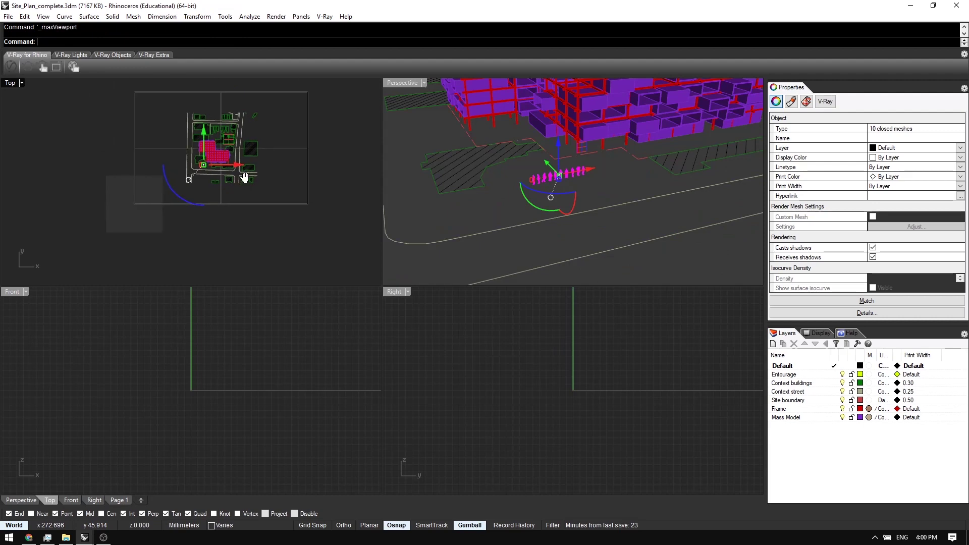
key("ctrl+m")
scroll(505, 328, "up", 5)
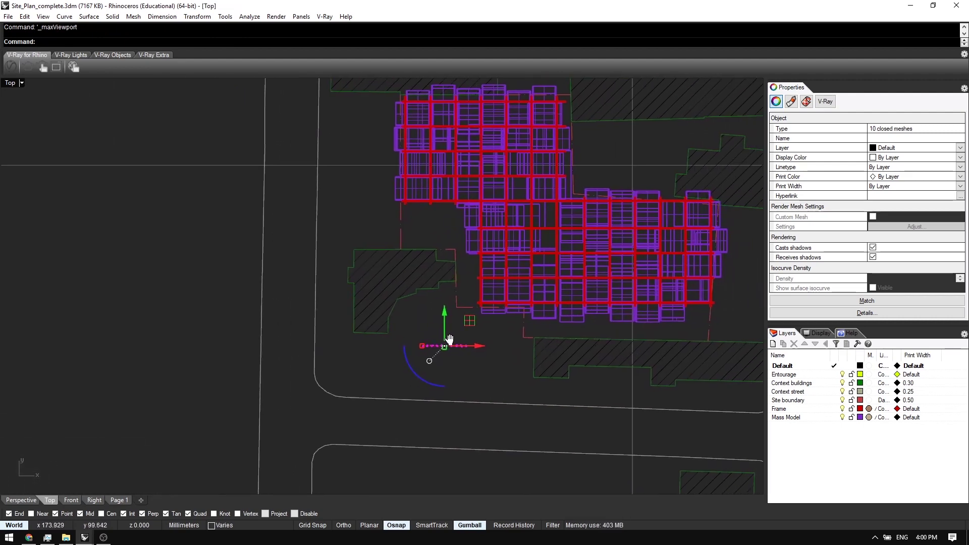
- Move individual figures into place next to the building
left_click_drag(433, 238, 452, 286)
left_click(460, 340)
left_click_drag(450, 328, 442, 309)
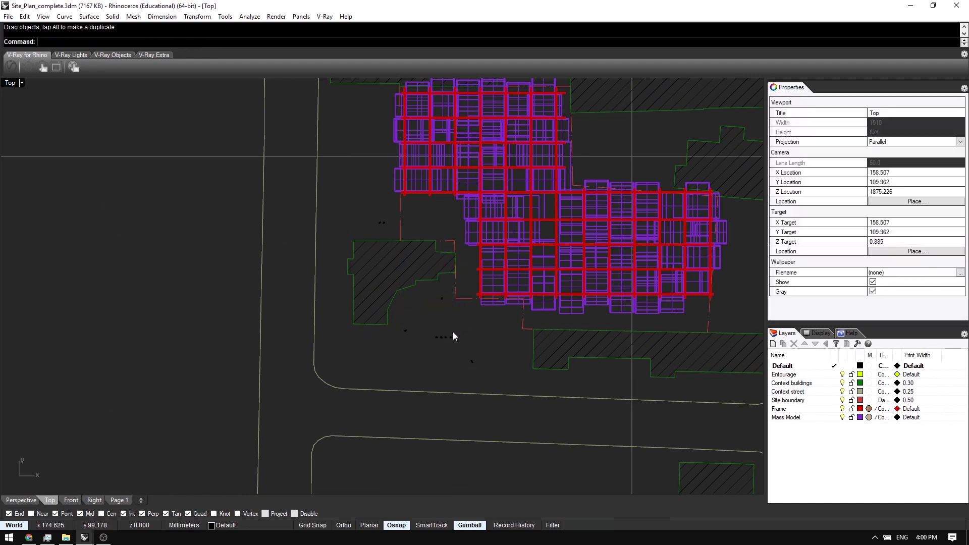
left_click_drag(451, 347, 387, 183)
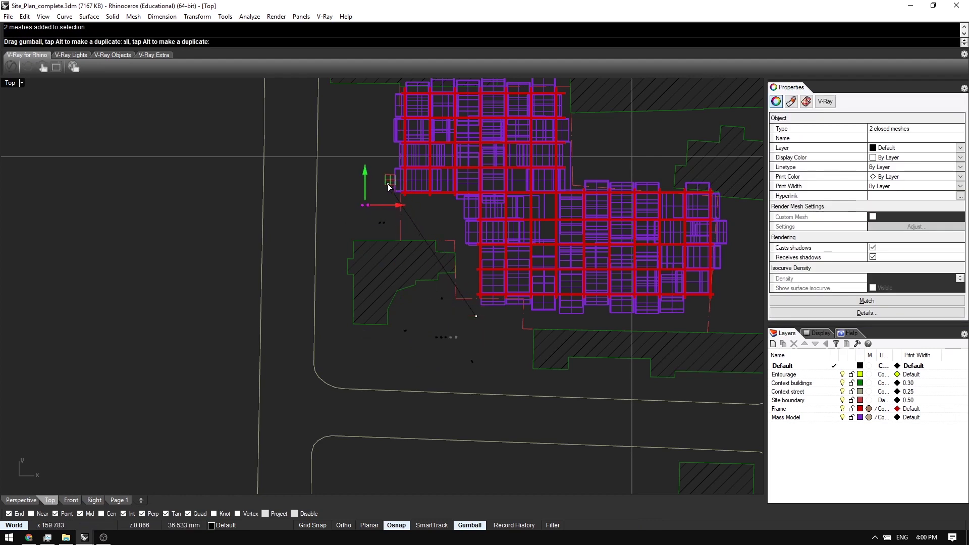
- Rotate a pair of figures, then a group of three, to face new directions
left_click(381, 225)
left_click(444, 339, "shift")
left_click(477, 361)
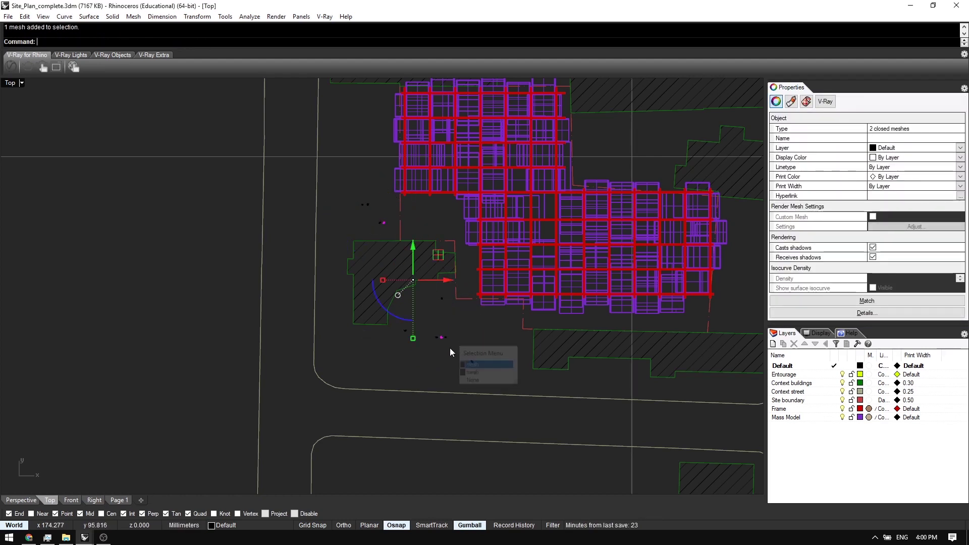
left_click_drag(409, 315, 409, 359)
left_click(419, 329)
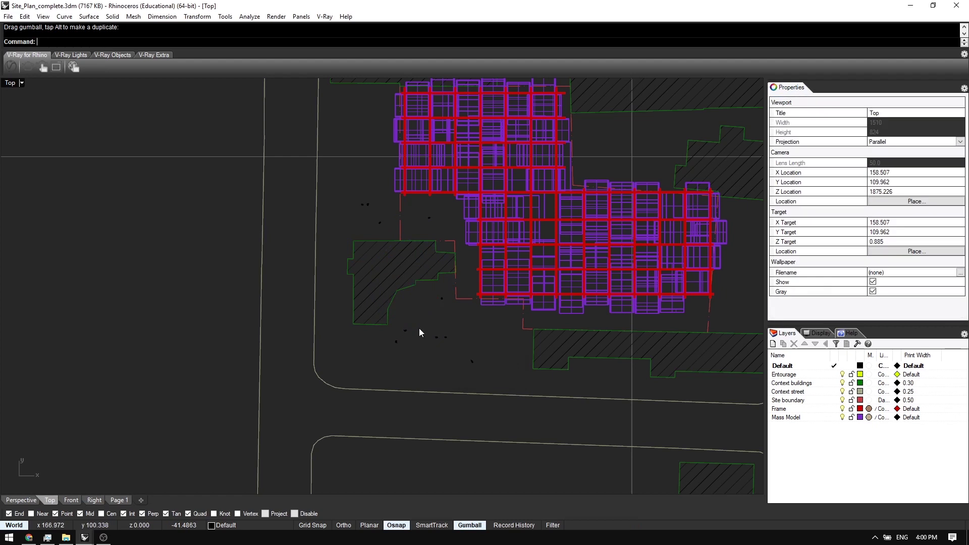
left_click_drag(498, 370, 498, 371)
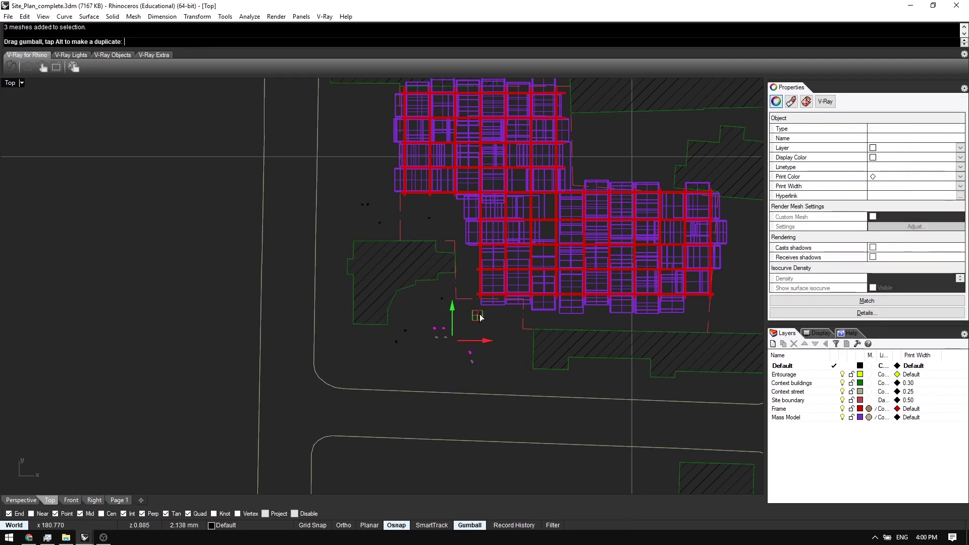
left_click_drag(422, 365, 444, 380)
left_click(485, 347)
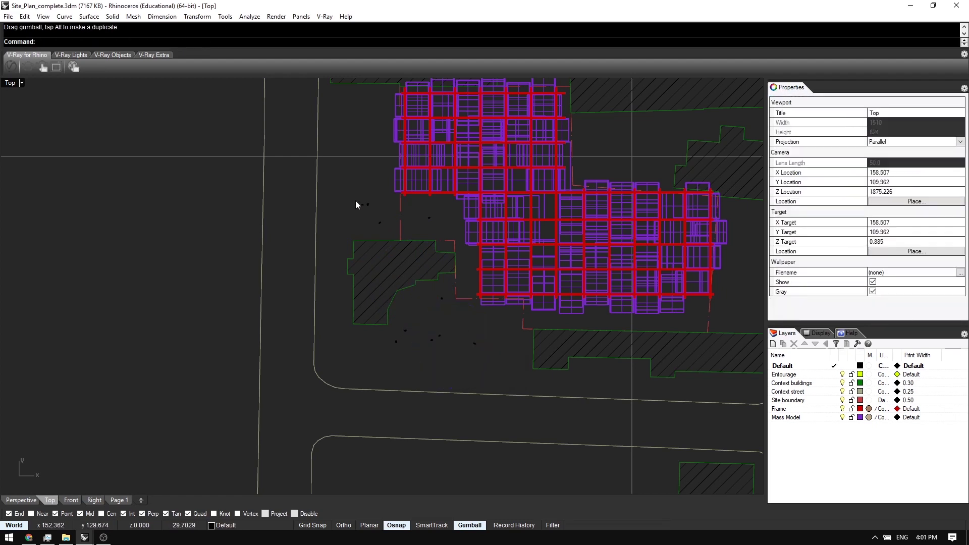
- Window-select another group of figures for repositioning
left_click_drag(398, 240, 398, 239)
left_click_drag(396, 318, 478, 370)
left_click_drag(413, 362, 440, 323)
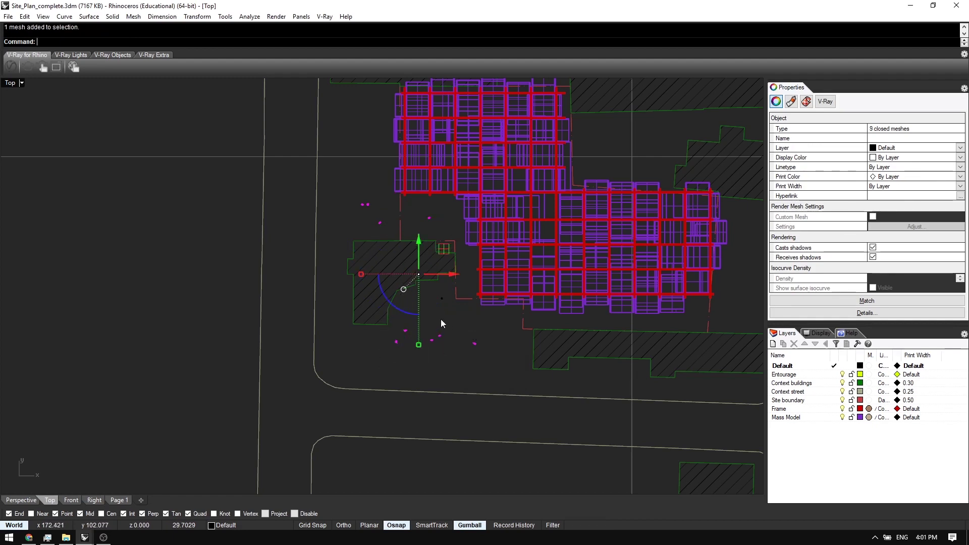
- Move the selected scale figures onto the Entourage layer
right_click(796, 374)
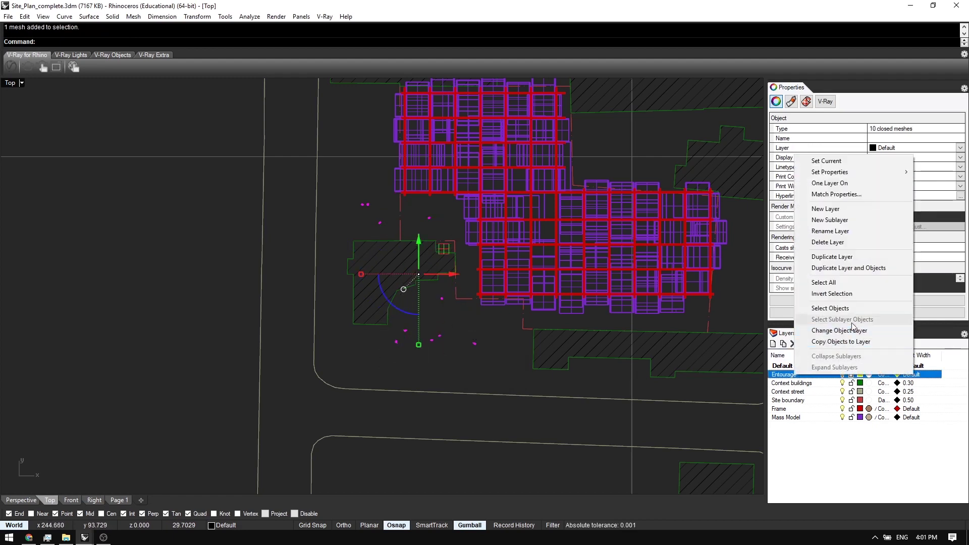
left_click(817, 318)
right_click_drag(475, 300, 461, 331)
key("ctrl+m")
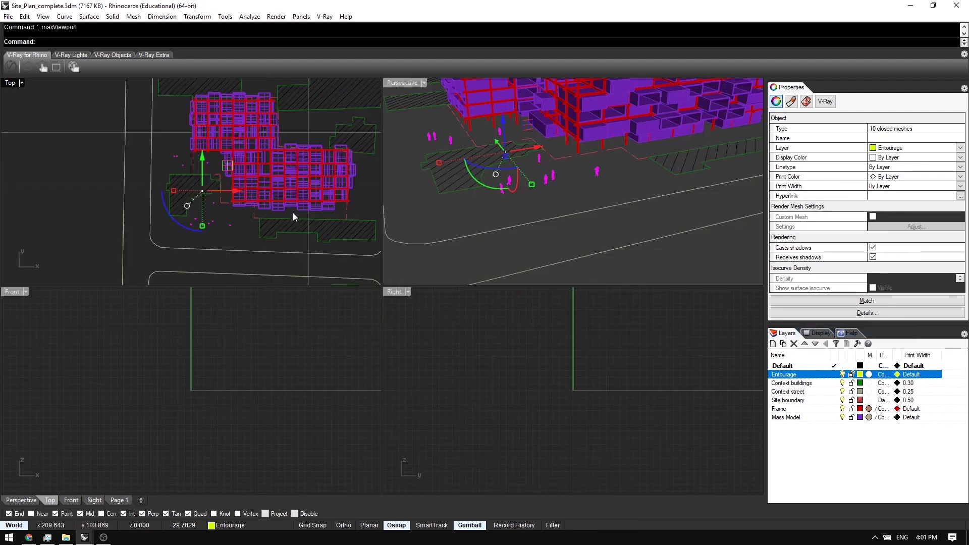
right_click_drag(239, 182, 253, 194)
key("ctrl+m")
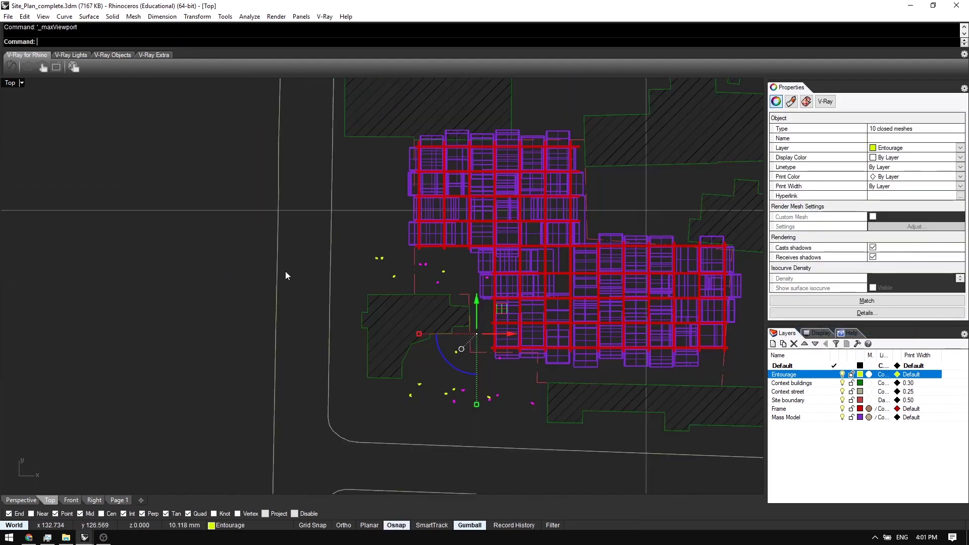
- Copy a group of figures to a new spot and reposition two figures in Top view
left_click_drag(451, 365, 461, 295)
key("ctrl+z")
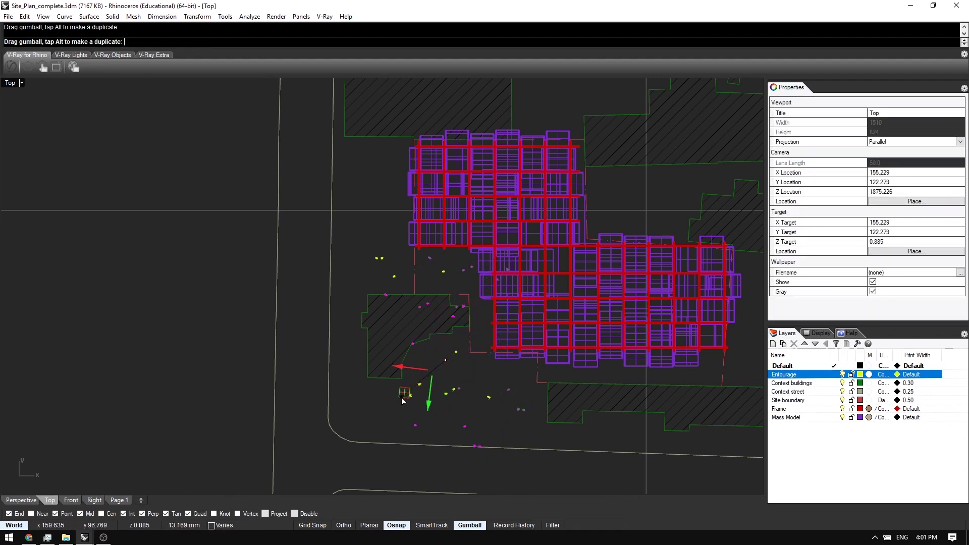
right_click_drag(508, 423, 484, 400)
left_click(532, 404)
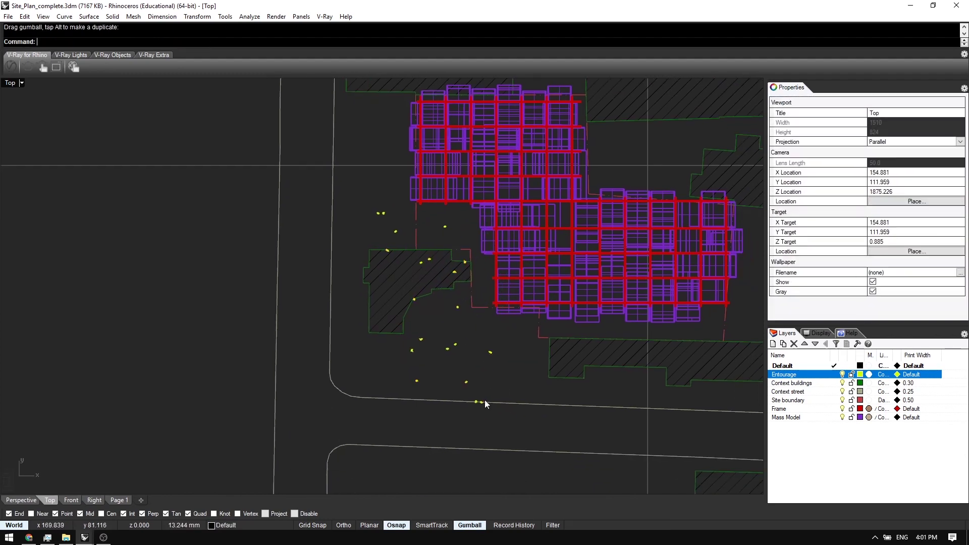
left_click(485, 388)
left_click_drag(485, 380, 515, 316)
key("Escape")
- Copy four figures to the right and shift four more figures upward
key("ctrl+m")
left_click(477, 277)
key("ctrl+m")
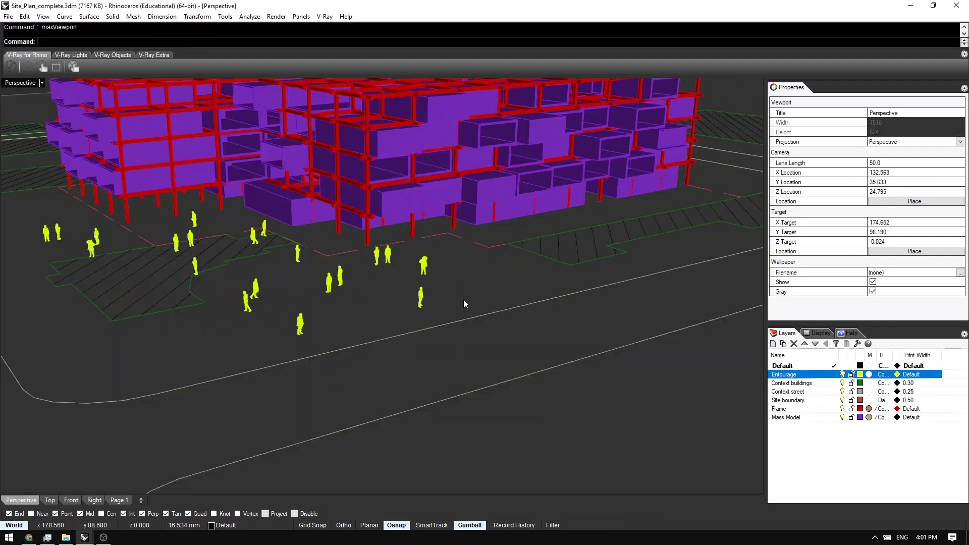
scroll(463, 299, "up", 5)
scroll(422, 310, "down", 5)
key("ctrl+m")
left_click(281, 190)
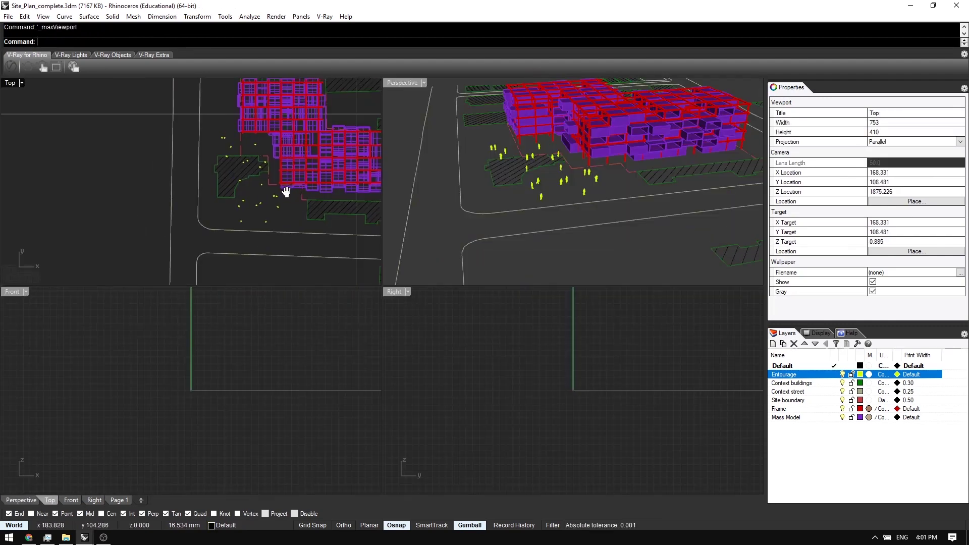
key("ctrl+m")
left_click_drag(409, 362, 594, 310)
key("alt")
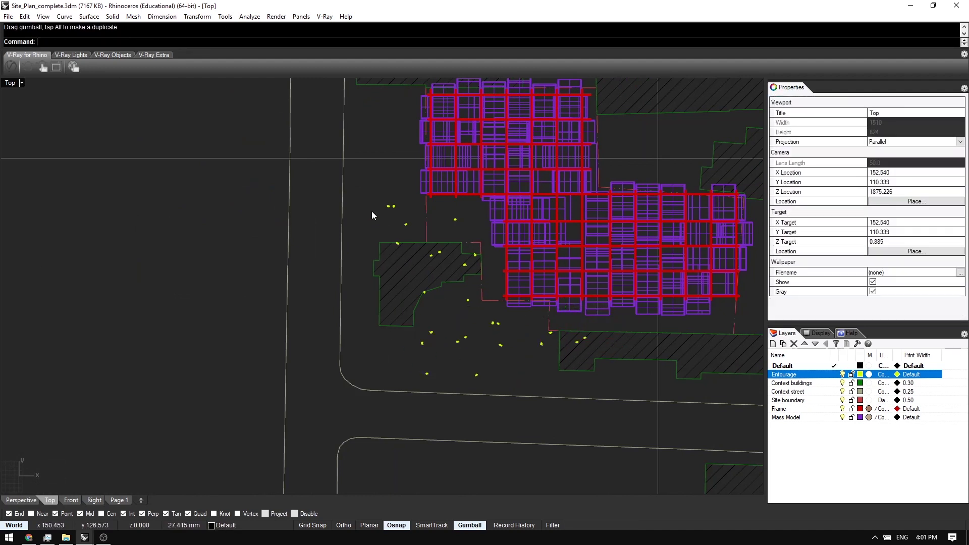
left_click_drag(350, 182, 427, 266)
left_click_drag(427, 208, 425, 127)
key("Escape")
- Move seven figures near the street to the right
key("ctrl+m")
left_click(492, 232)
key("ctrl+m")
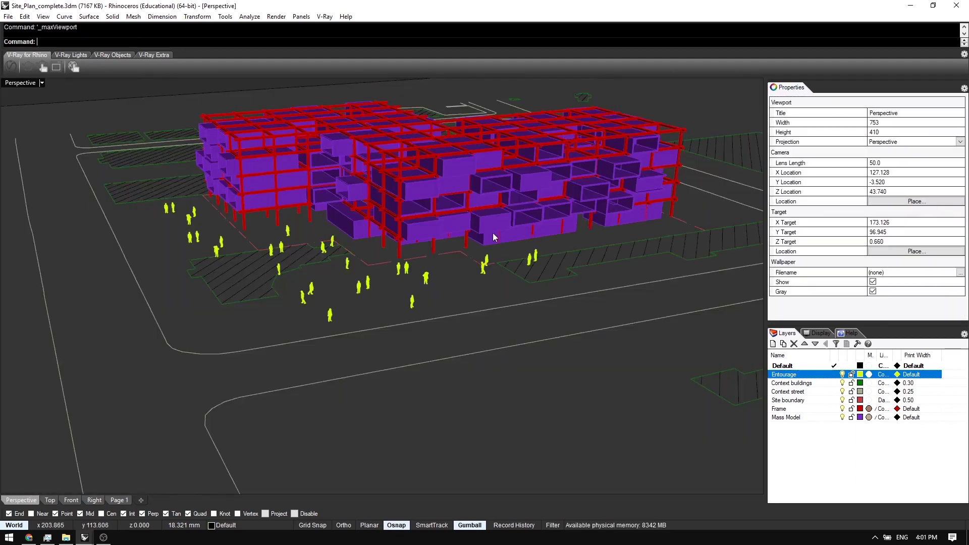
right_click_drag(493, 232, 450, 316)
key("ctrl+m")
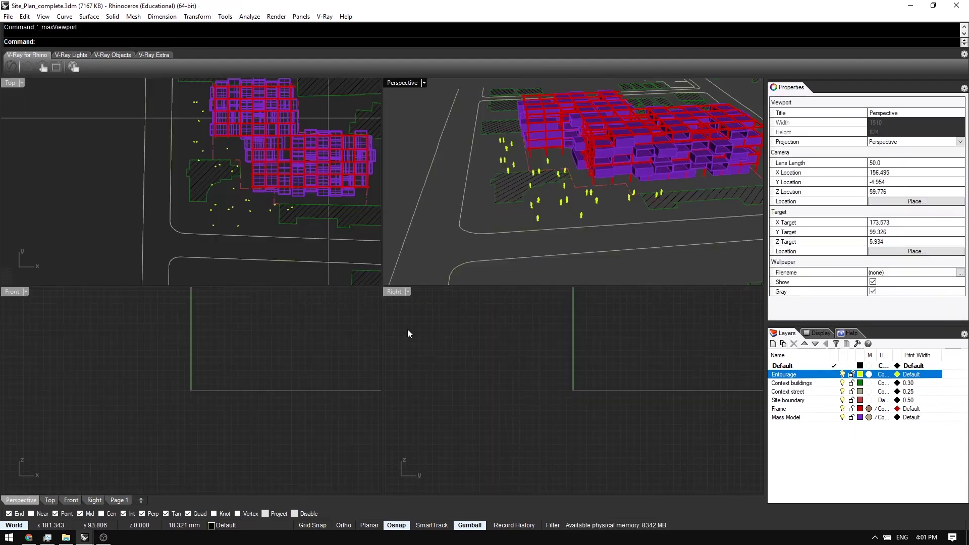
left_click(292, 216)
key("ctrl+m")
left_click_drag(490, 302, 556, 268)
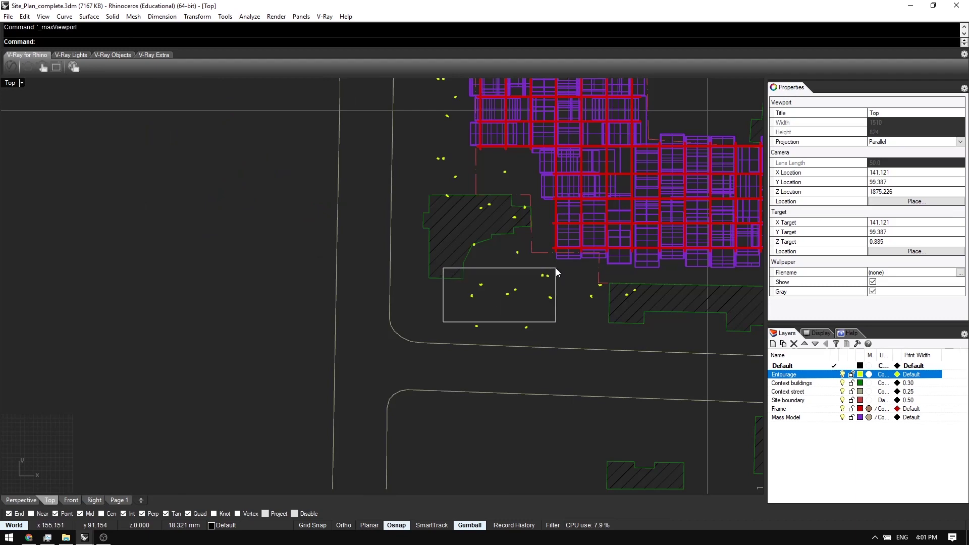
right_click_drag(556, 268, 362, 265)
left_click_drag(340, 263, 550, 289)
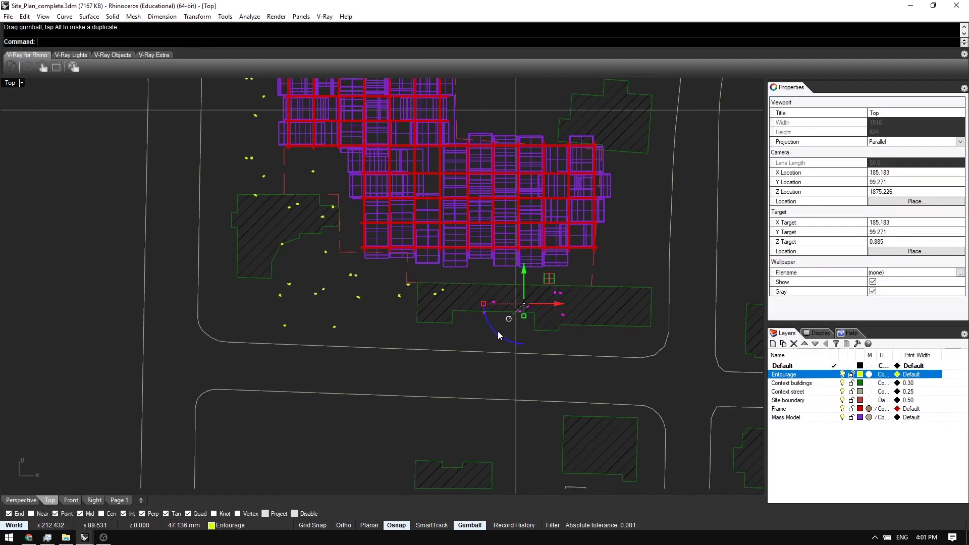
- Review the populated site in Perspective and bring up the V-Ray Asset Editor
key("ctrl+m")
left_click(595, 231)
key("ctrl+m")
right_click_drag(610, 242, 565, 288)
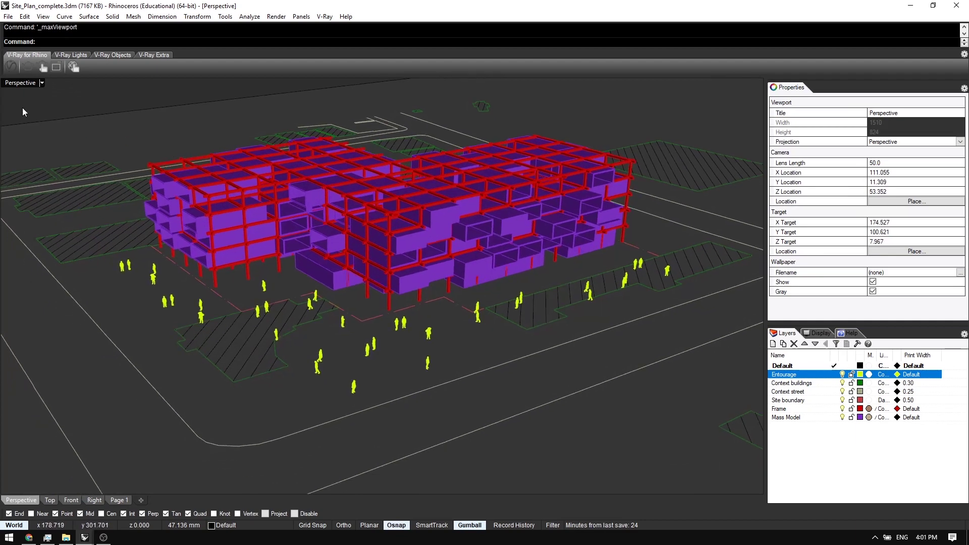
left_click(16, 68)
- Create a new Generic V-Ray material with a pale pink diffuse colour
left_click(424, 427)
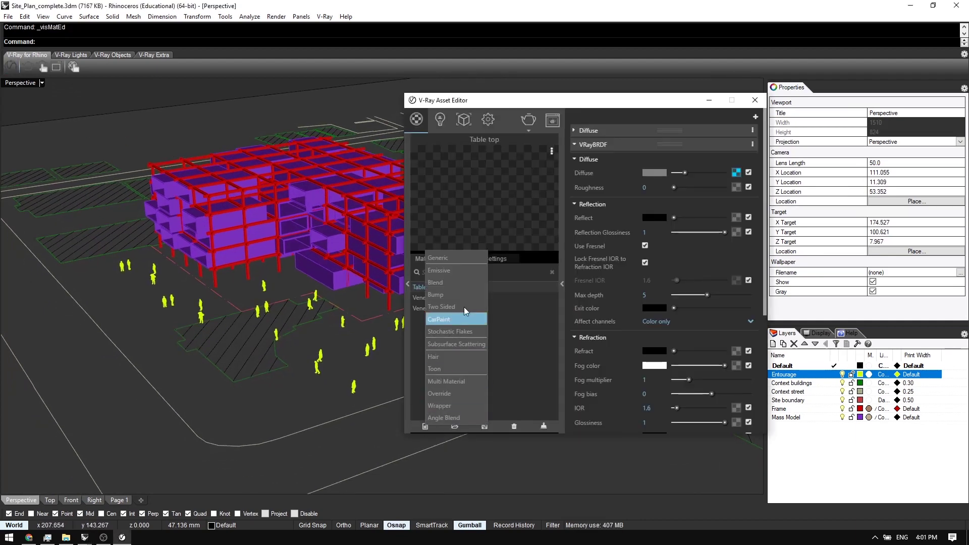
left_click(458, 257)
left_click(656, 160)
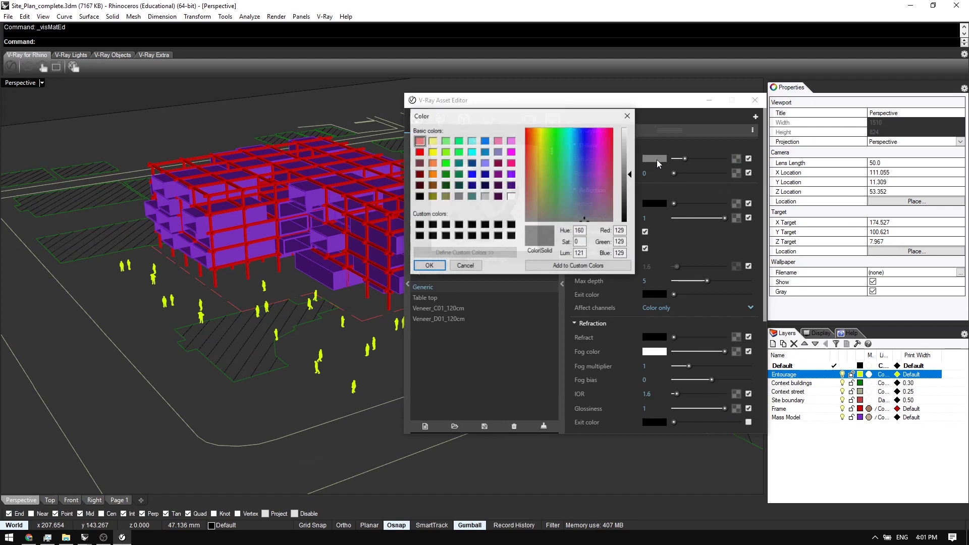
left_click(418, 142)
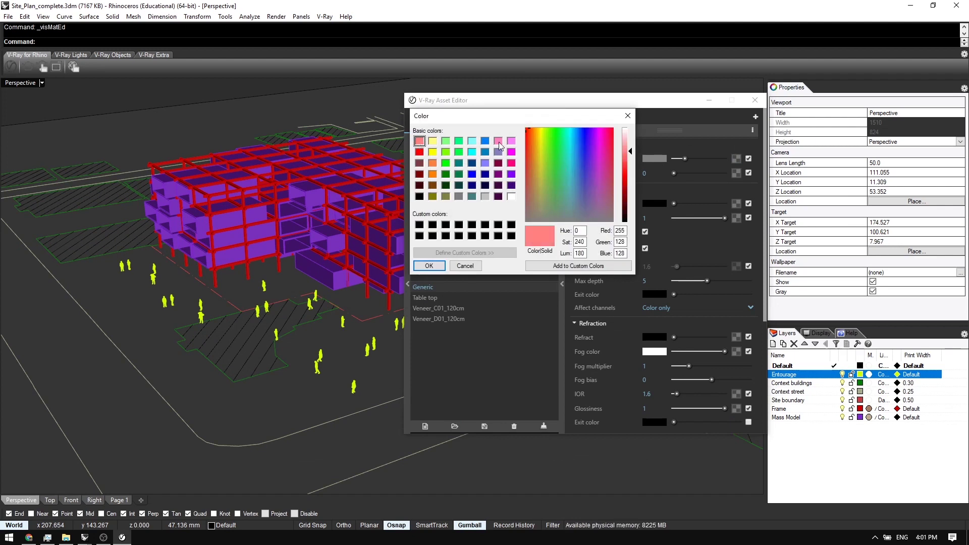
left_click(498, 140)
left_click(629, 142)
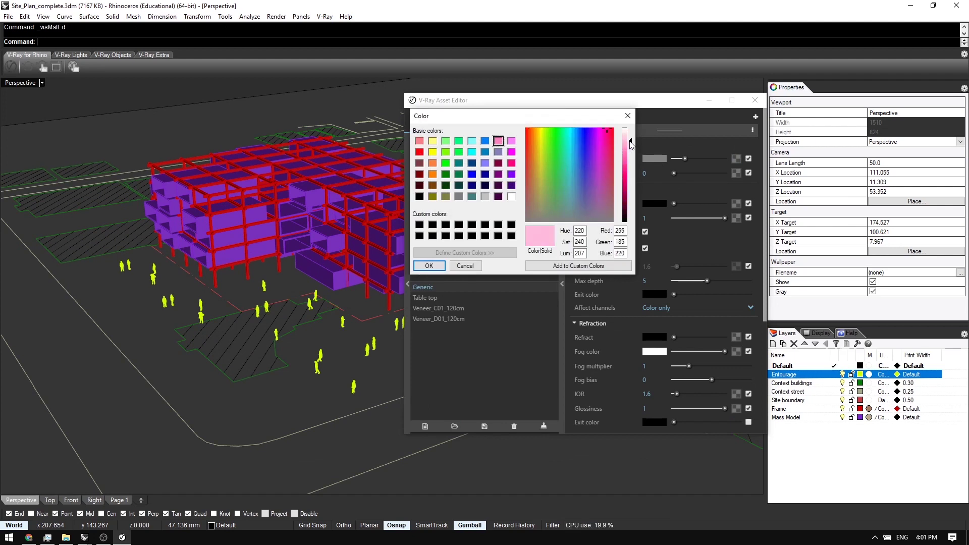
left_click_drag(624, 142, 630, 144)
left_click(428, 266)
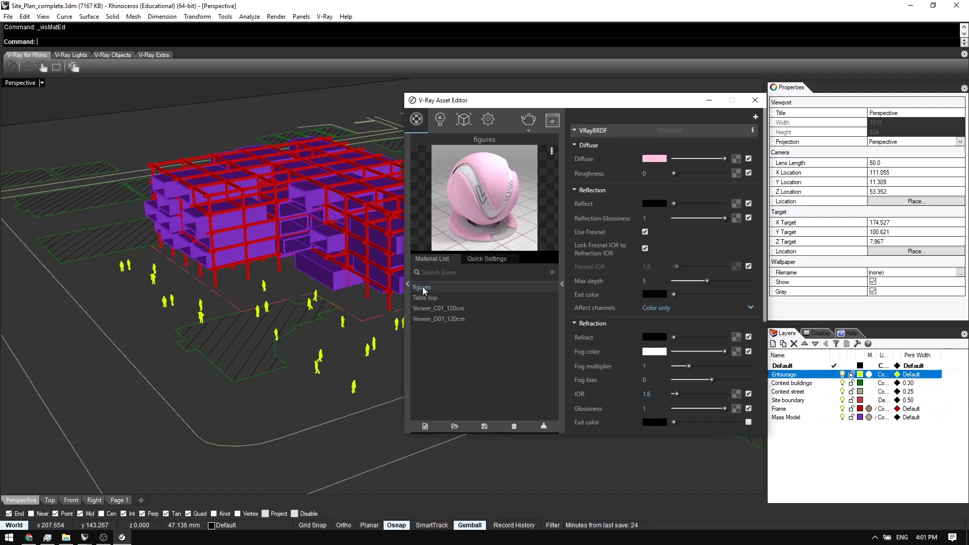
- Apply the pink figures material to the Entourage layer
right_click(425, 286)
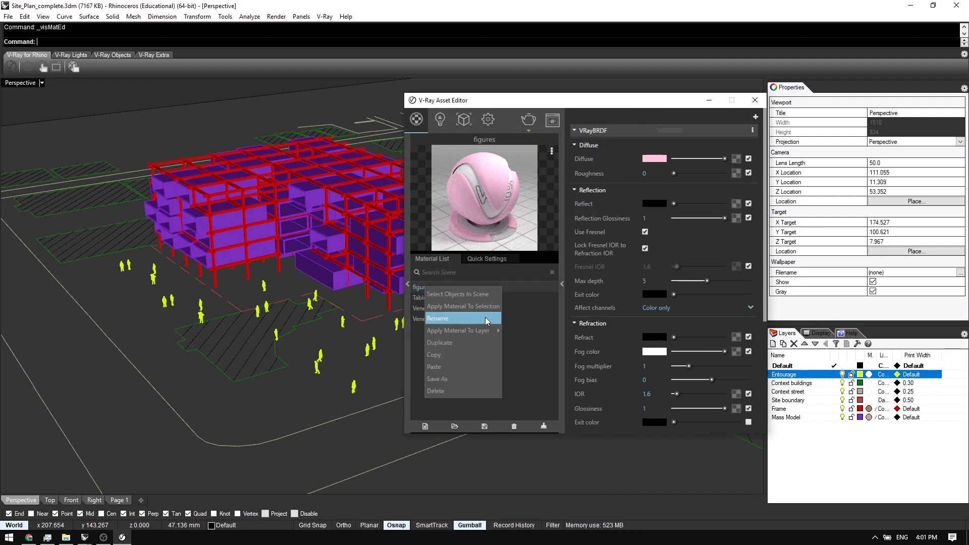
mouse_move(492, 329)
left_click(528, 267)
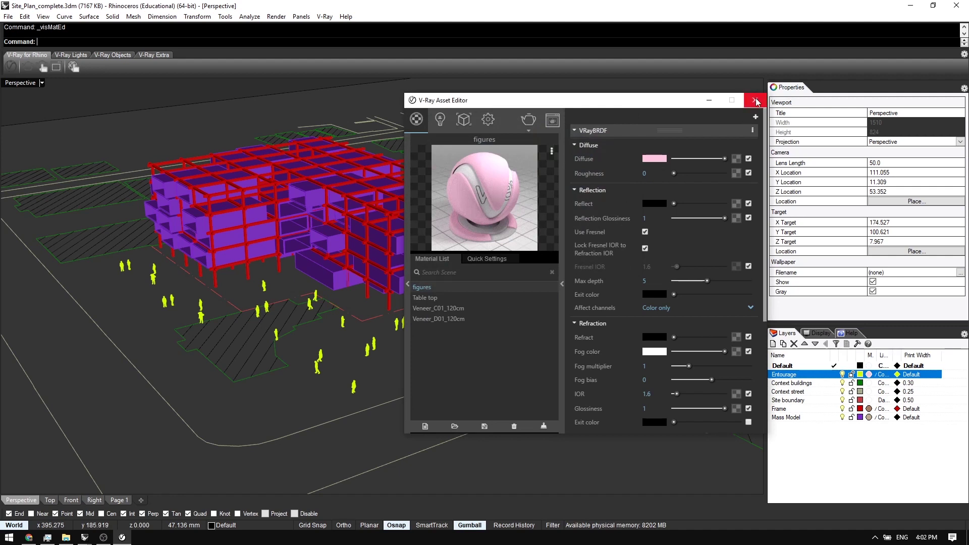
- Give Table top a white reflect colour with 0.6 glossiness and close the Asset Editor
left_click(422, 299)
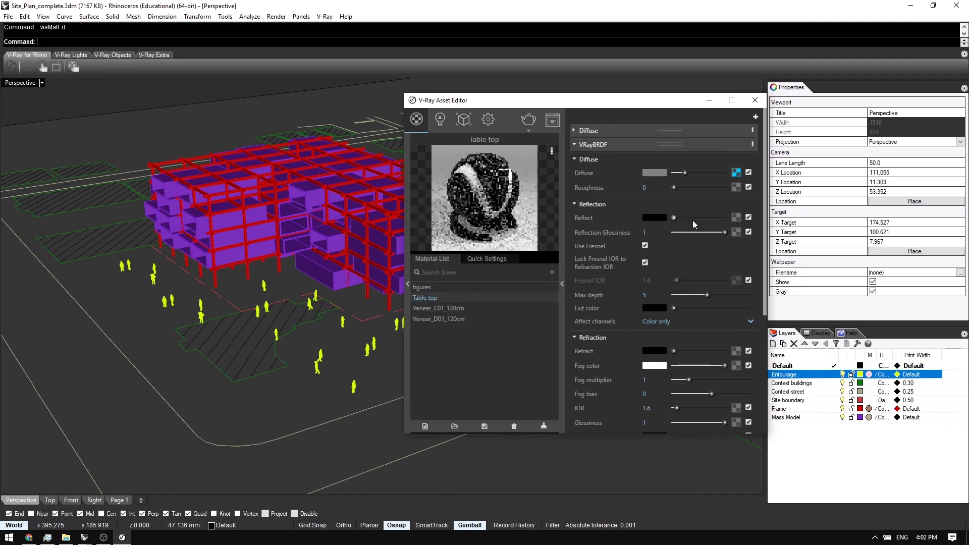
left_click_drag(673, 216, 706, 232)
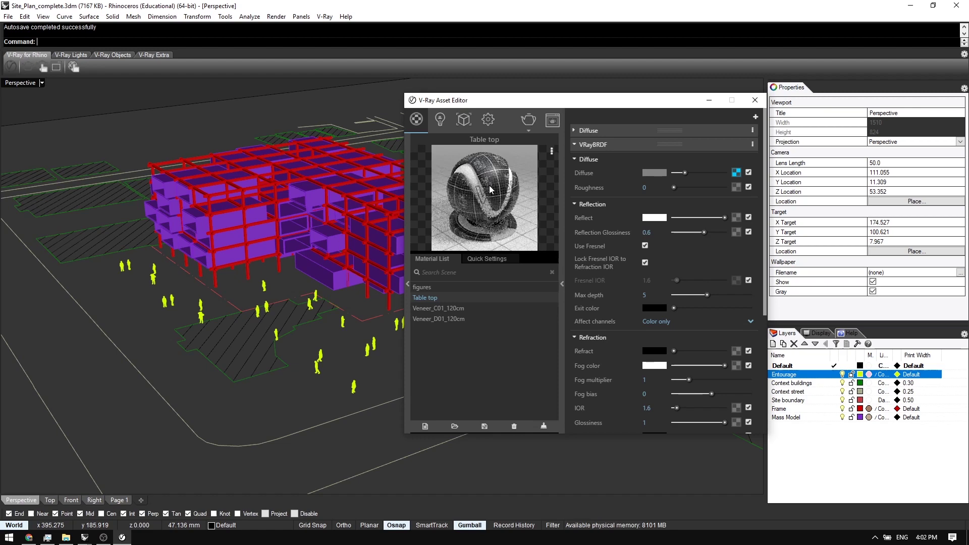
left_click(755, 100)
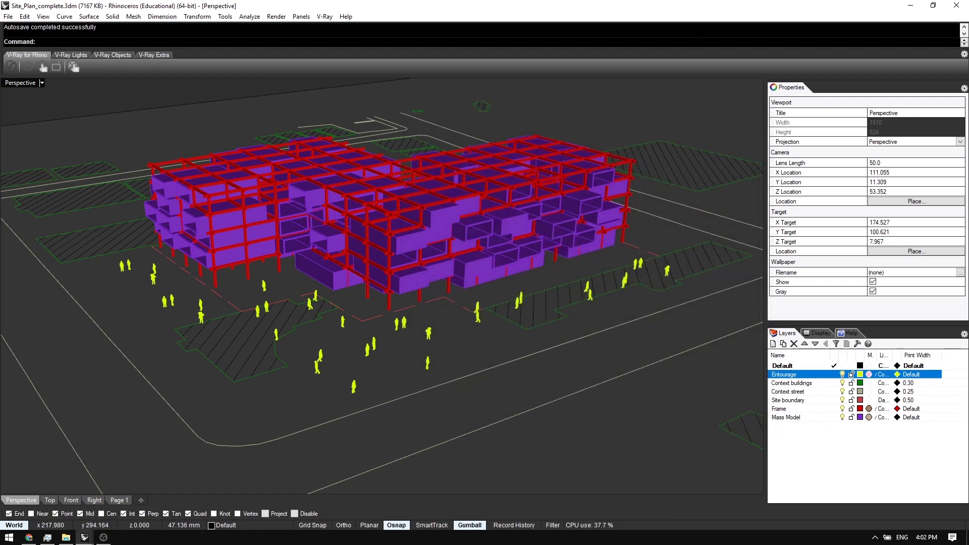
- Via the Lights panel, set the Sun to manual control at azimuth 67 and altitude 20
type("Lights")
key("Return")
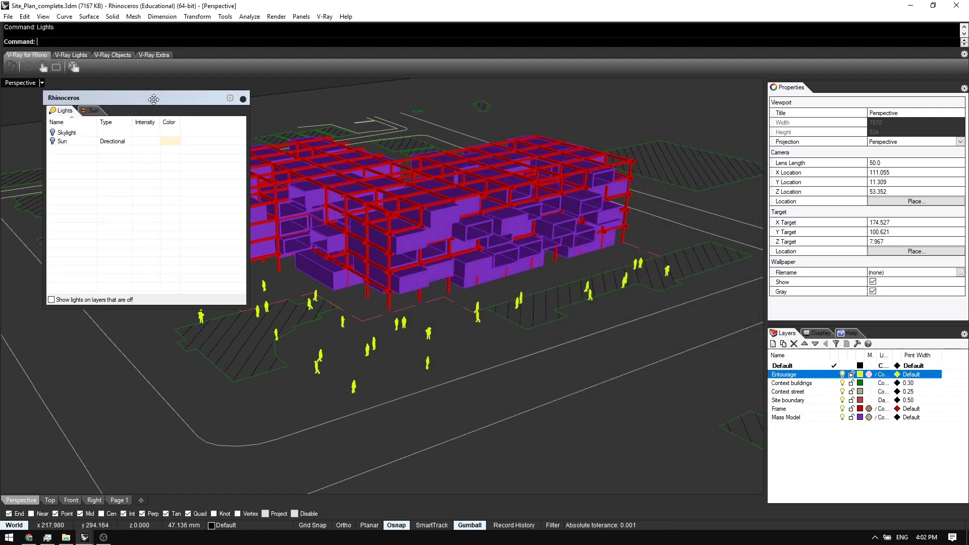
left_click(53, 142)
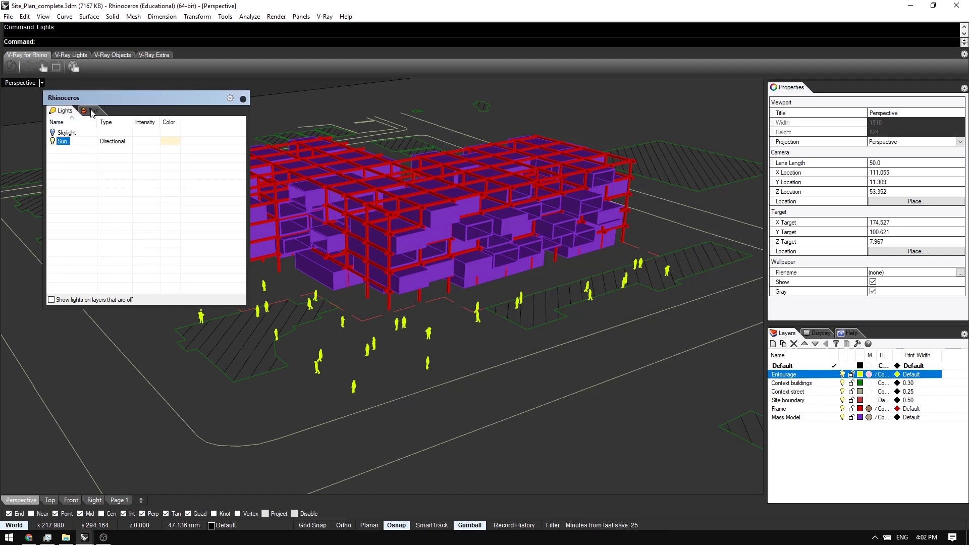
left_click(93, 112)
left_click(59, 149)
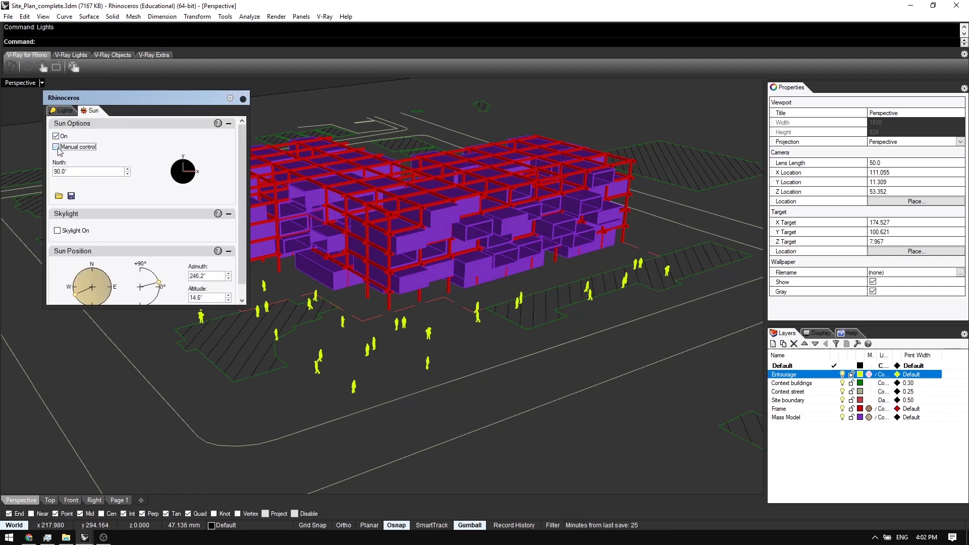
left_click(213, 276)
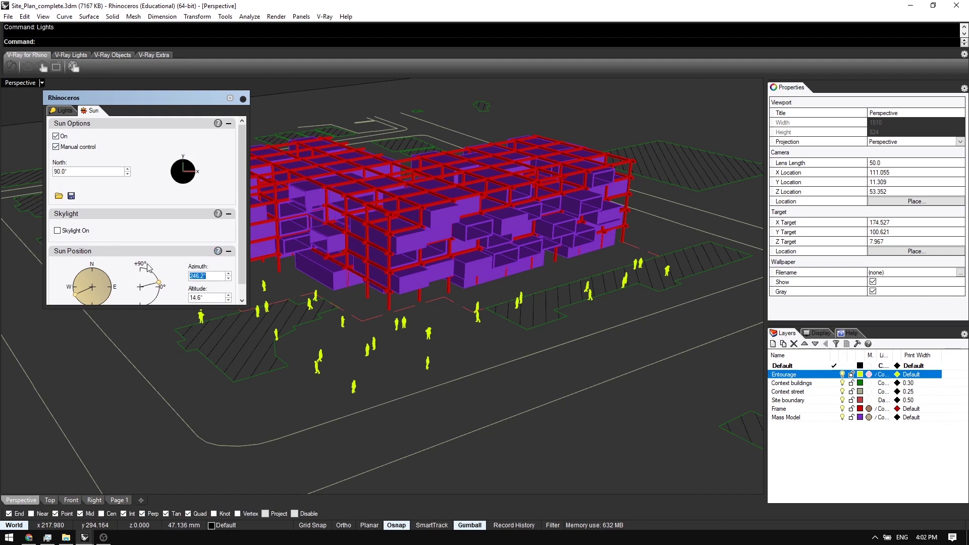
type("67")
key("Tab")
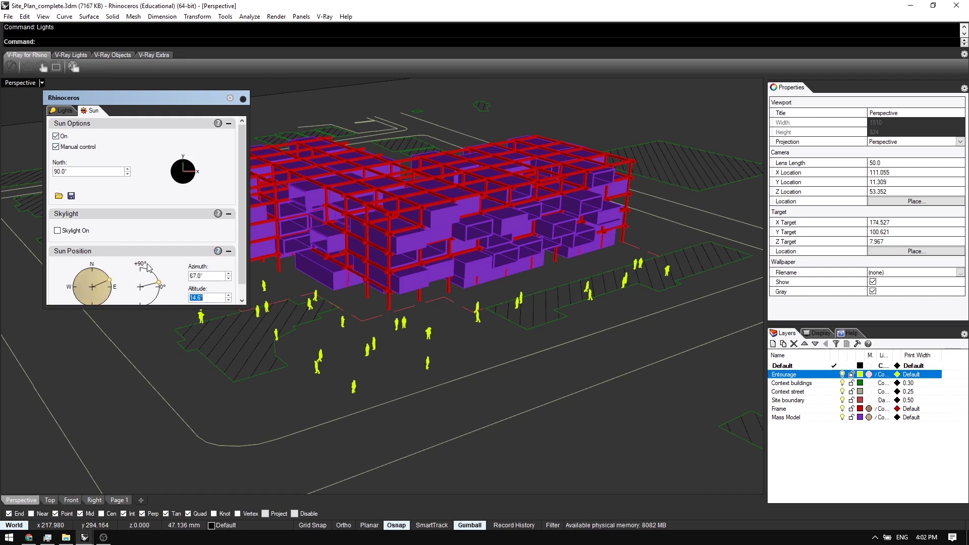
type("20")
key("shift+Tab")
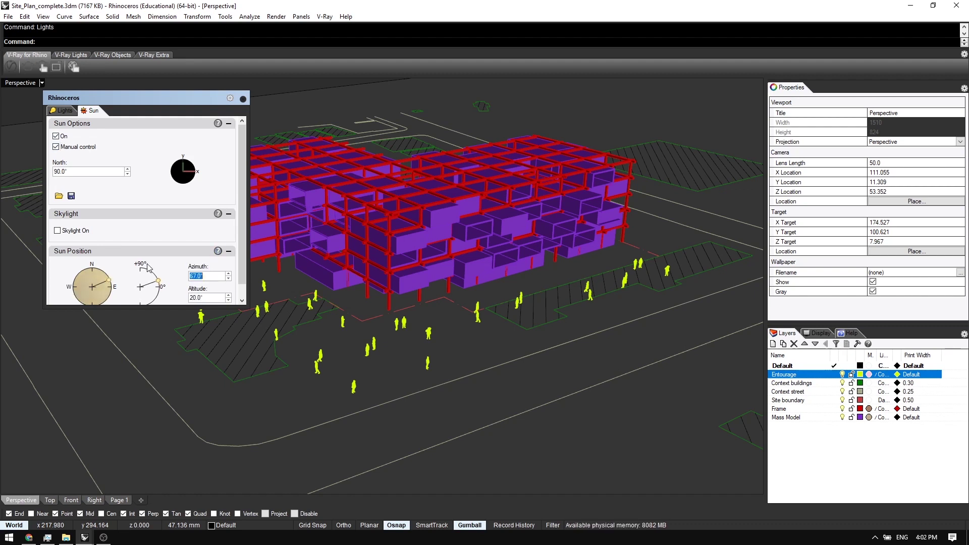
left_click(242, 100)
left_click(10, 66)
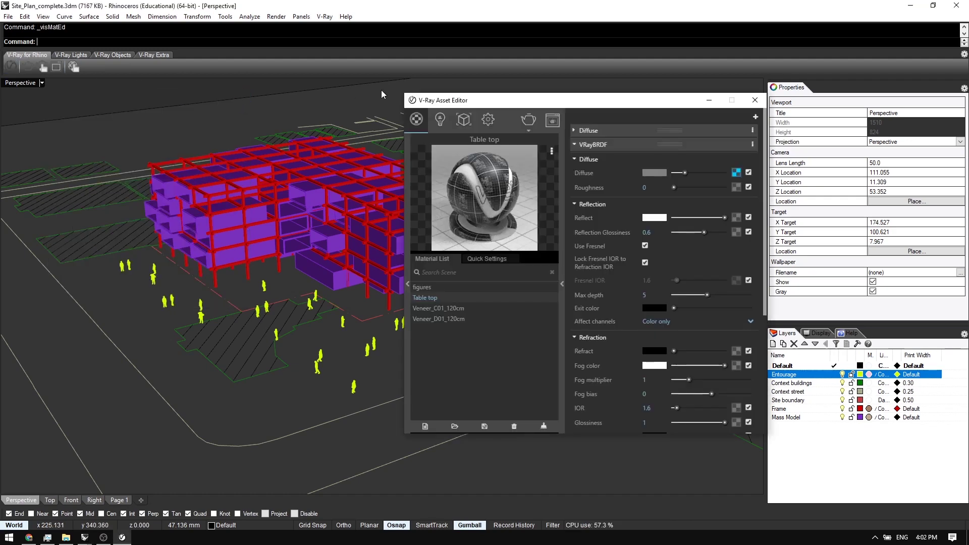
- Confirm the V-Ray sun's Size Multiplier of 10 in the Lights list
left_click(439, 121)
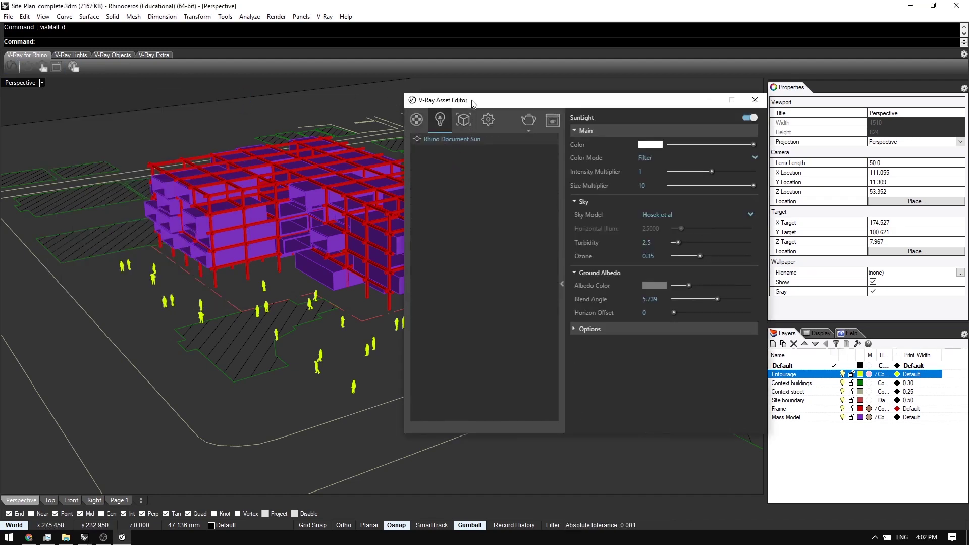
left_click_drag(473, 103, 360, 102)
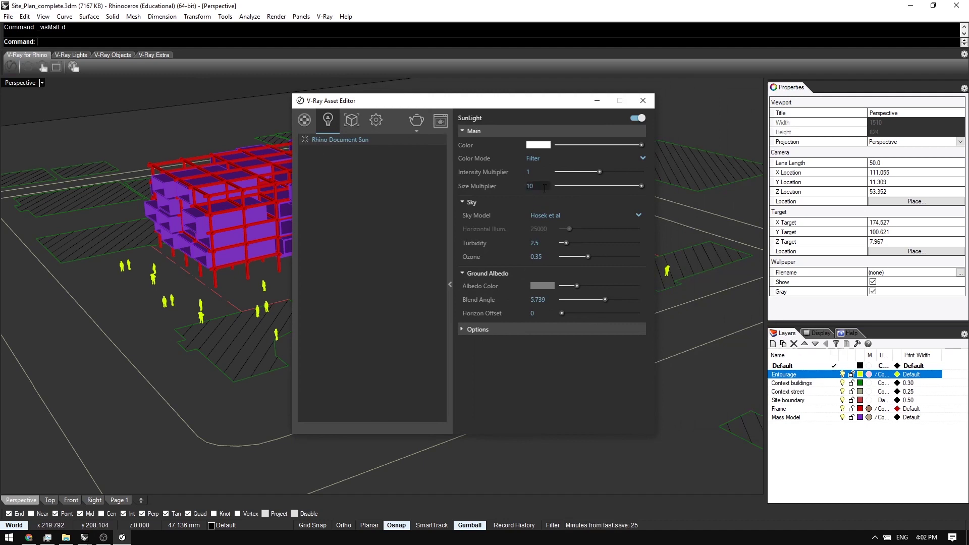
key("Return")
- Orbit Perspective to a new angle on the building and start the V-Ray render
left_click(648, 102)
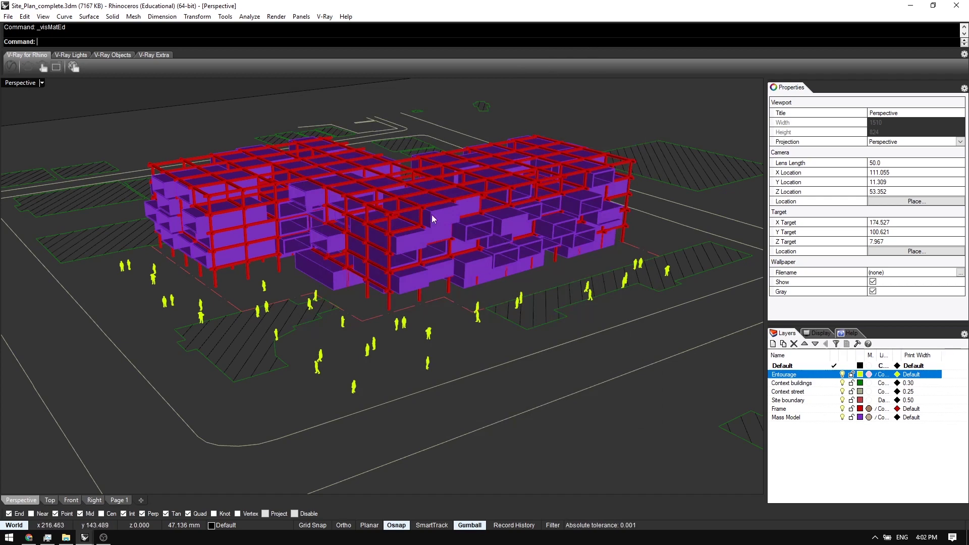
right_click_drag(431, 214, 474, 303)
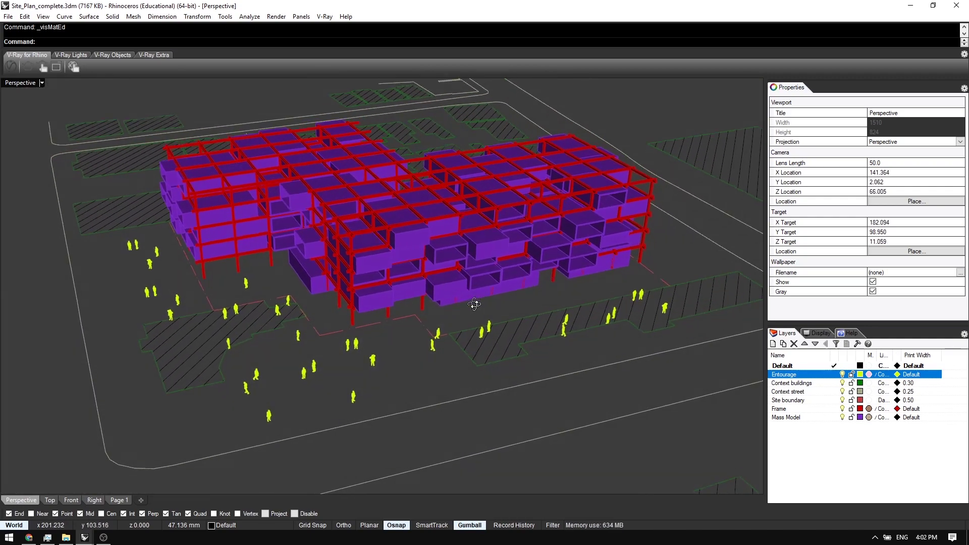
left_click(16, 72)
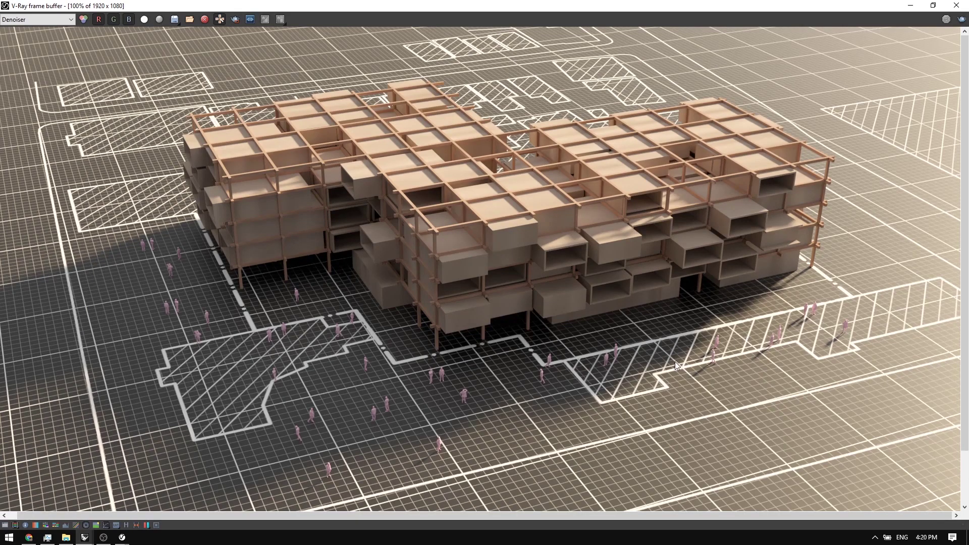
- Open and close the frame buffer's Color Corrections panel to review the finished render
left_click(5, 526)
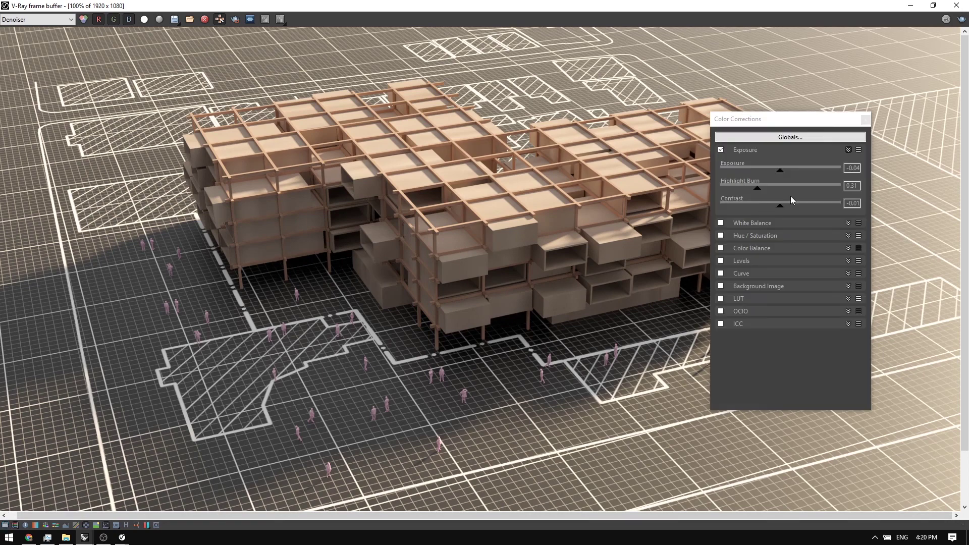
left_click(864, 119)
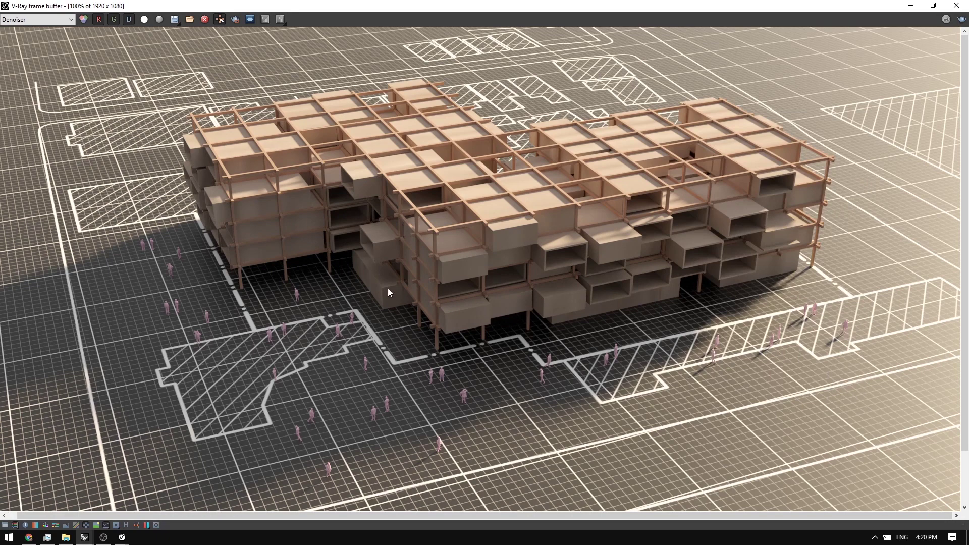
scroll(387, 289, "down", 2)
scroll(398, 279, "up", 2)
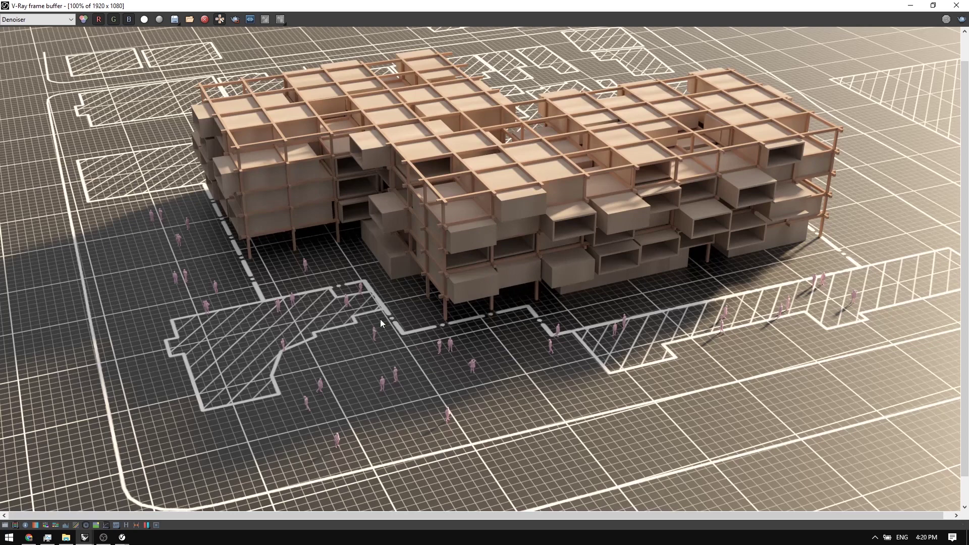
scroll(340, 380, "up", 2)
scroll(538, 365, "down", 2)
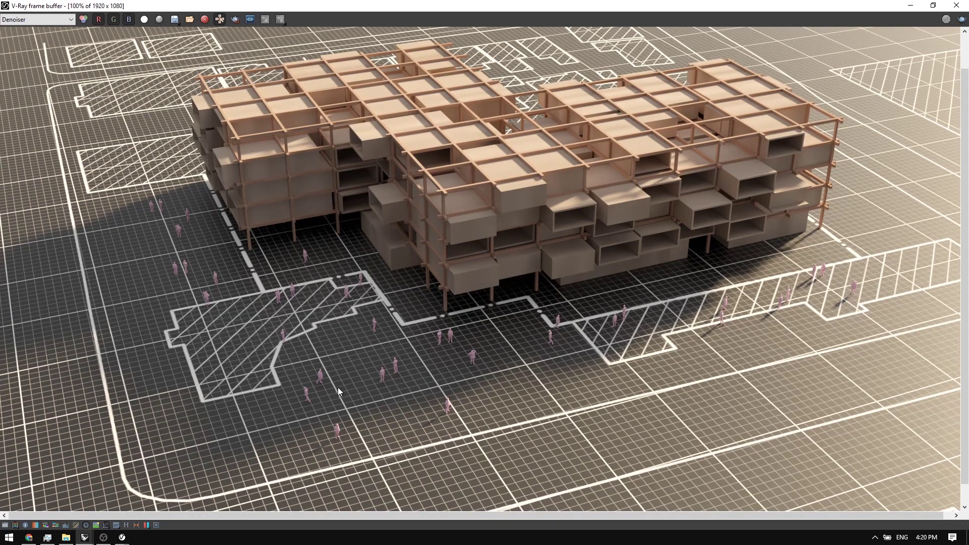
scroll(337, 388, "up", 2)
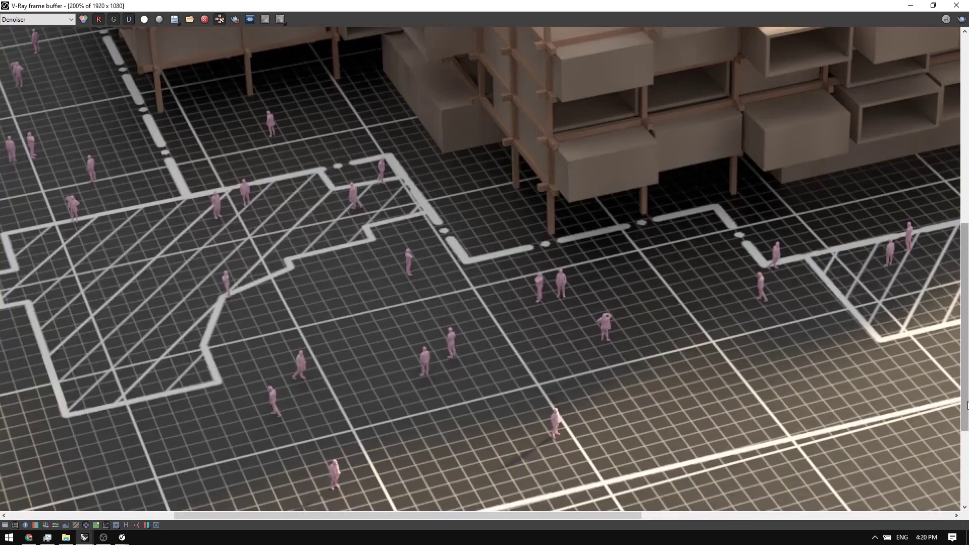
scroll(444, 376, "down", 5)
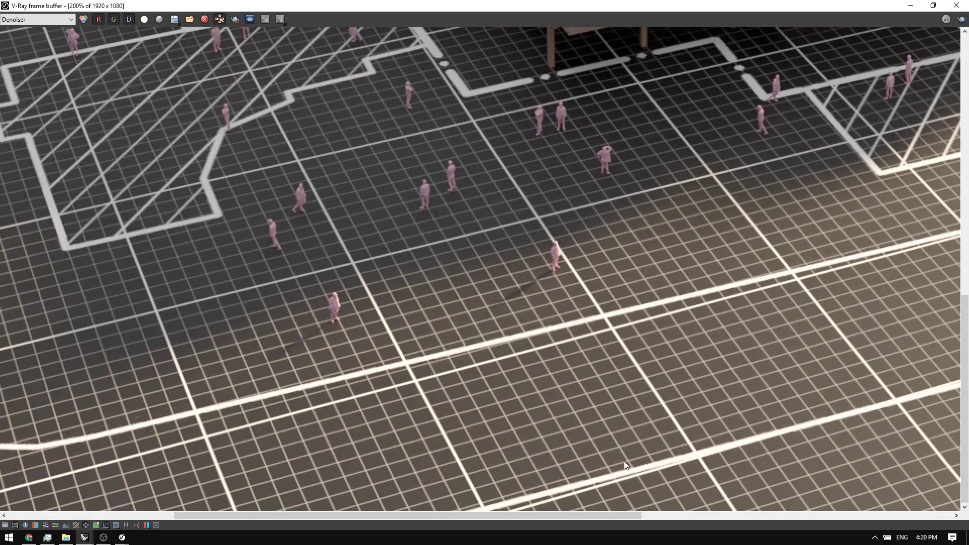
scroll(517, 343, "down", 2)
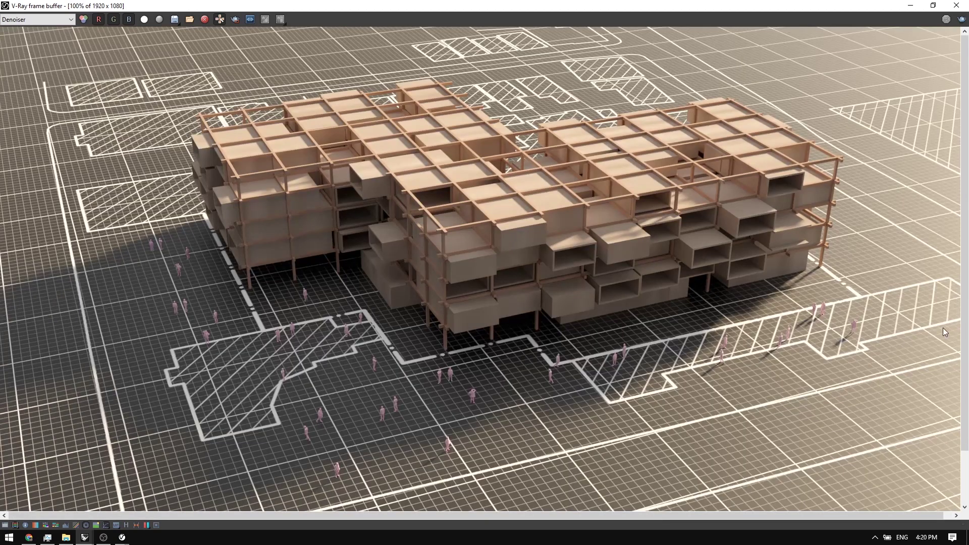
scroll(866, 335, "up", 2)
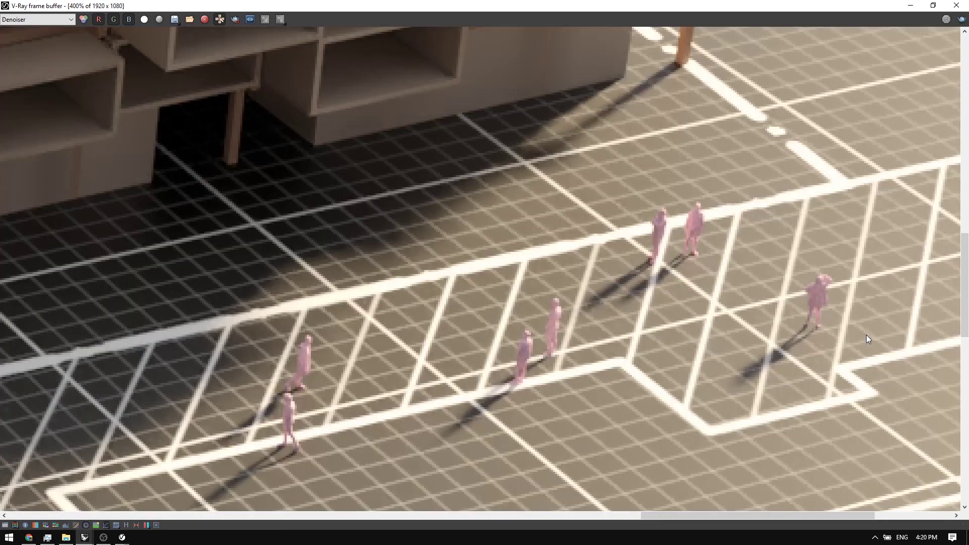
scroll(866, 335, "down", 1)
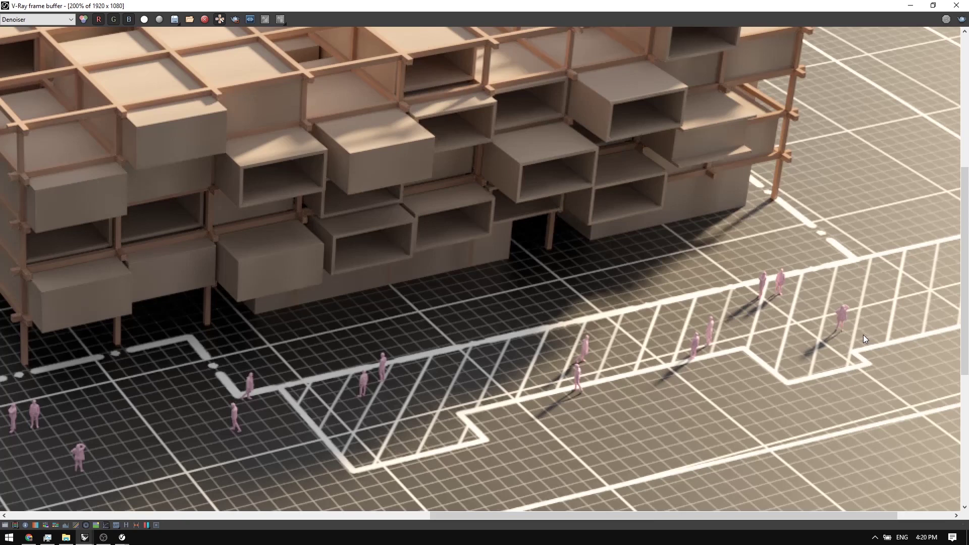